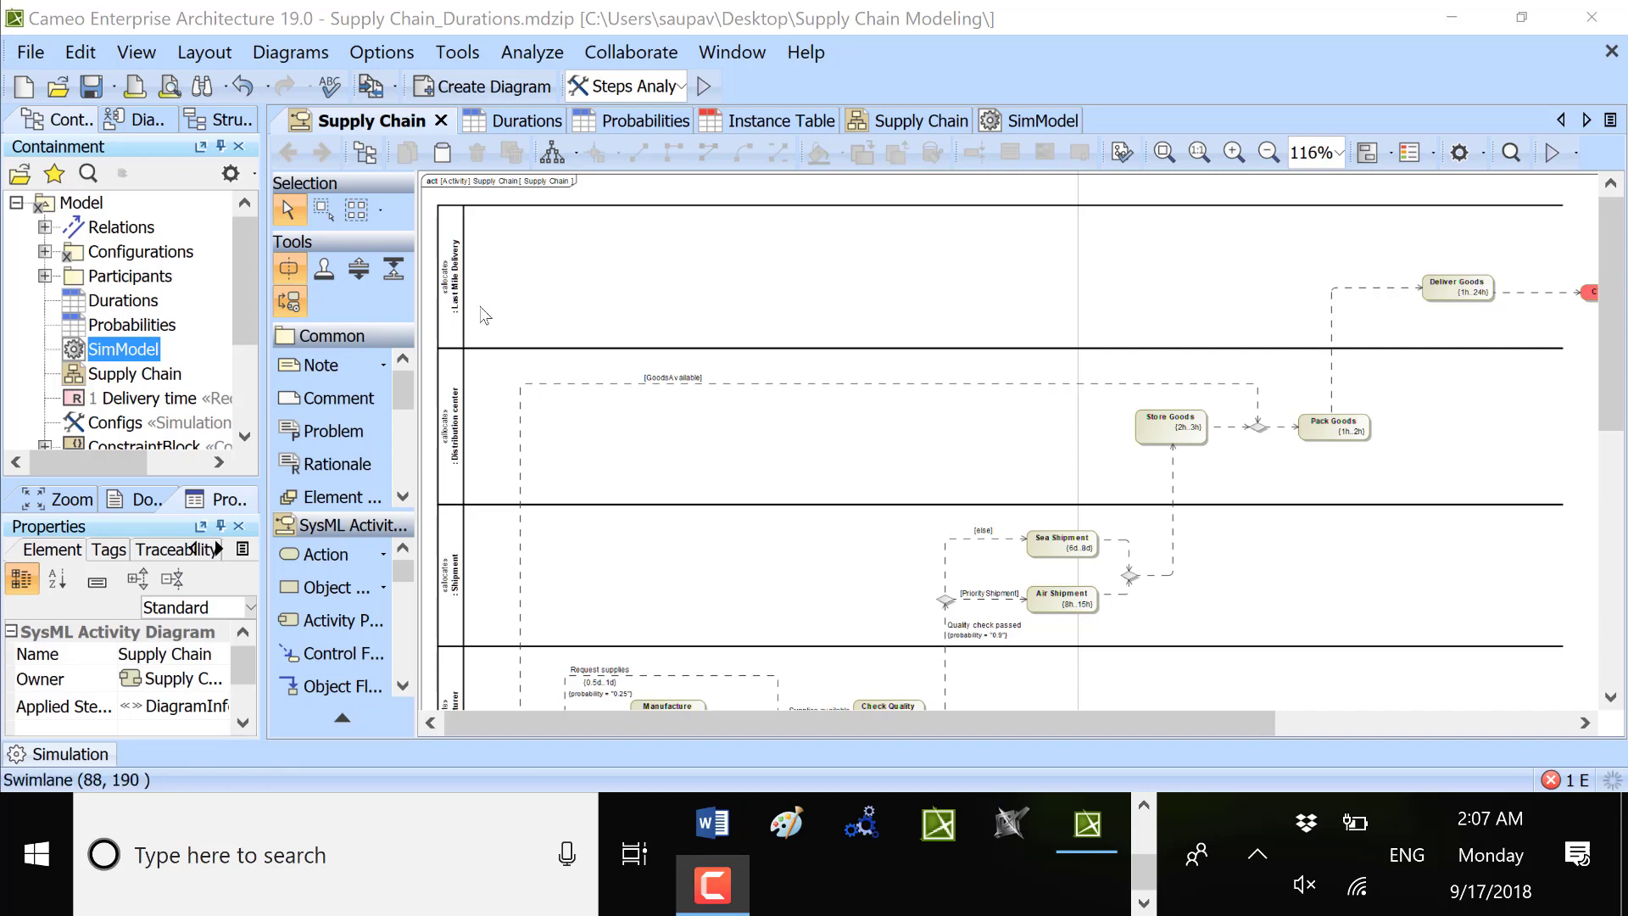
# - Scroll and pan around the Supply Chain activity diagram to locate the flow into Store Goods
pyautogui.scroll(-6, 478, 307)
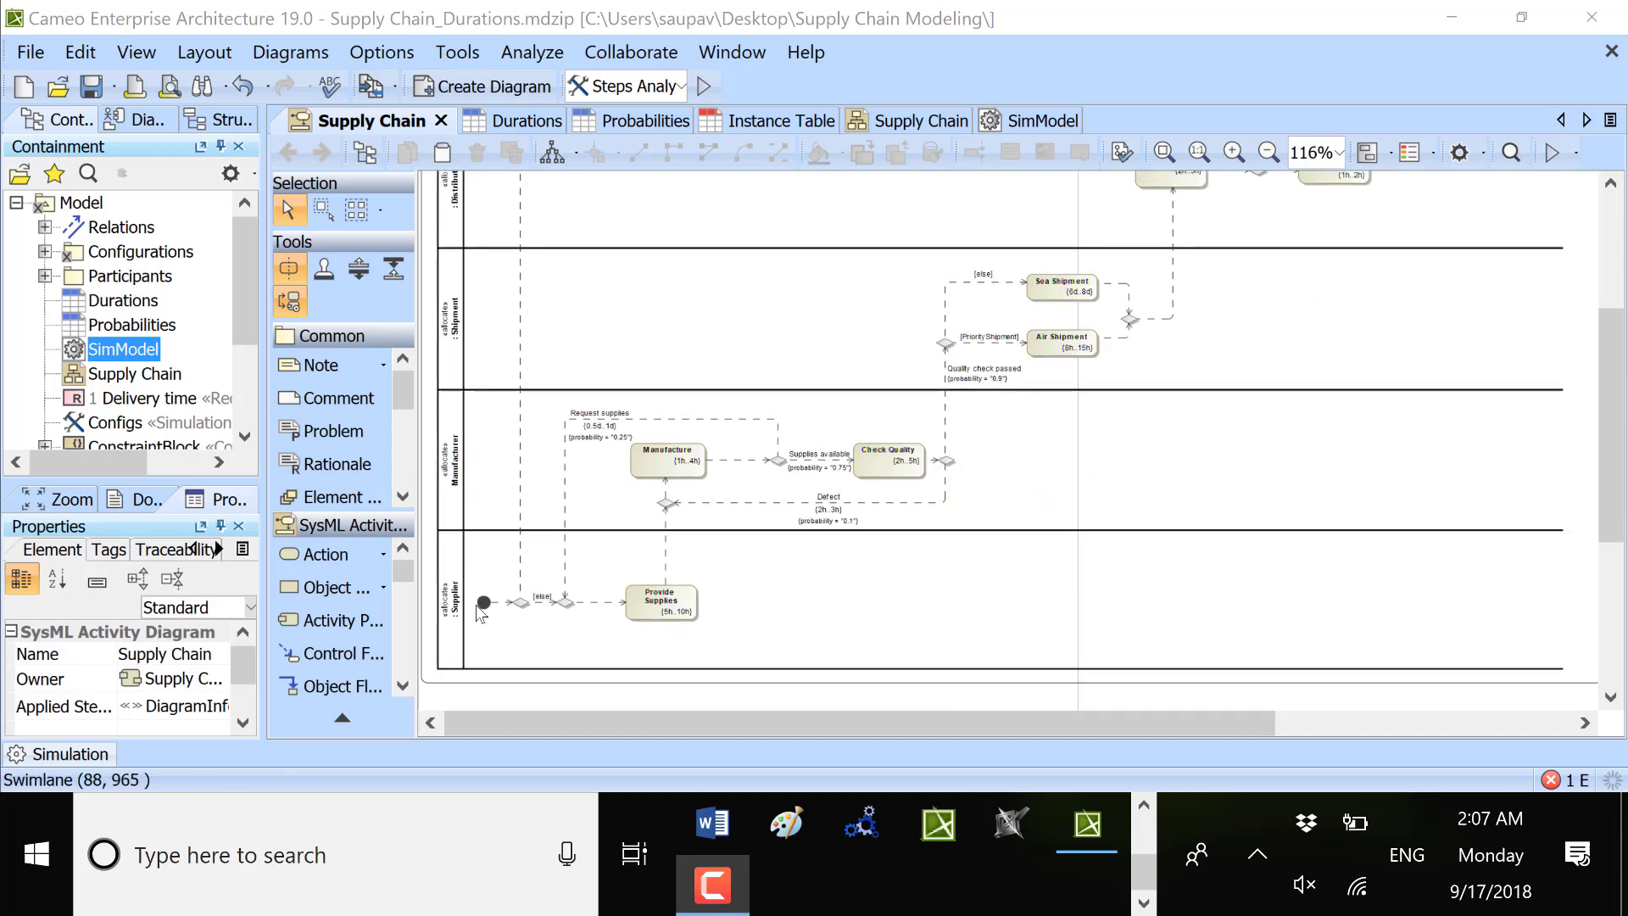
pyautogui.scroll(2, 456, 617)
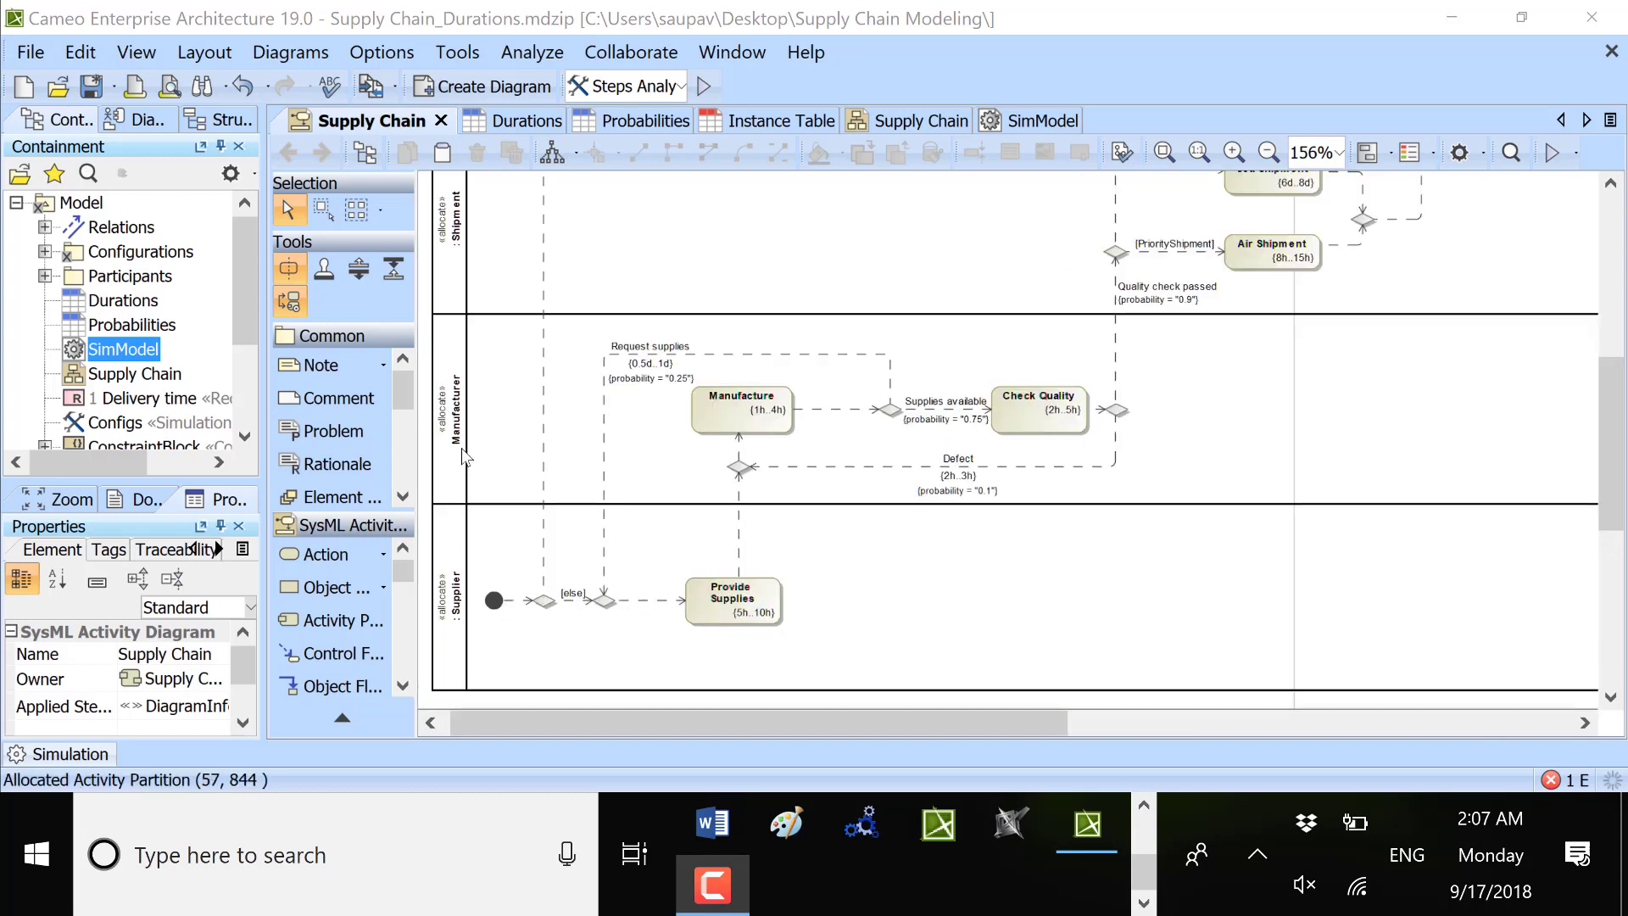
pyautogui.scroll(4, 461, 448)
pyautogui.scroll(1, 464, 395)
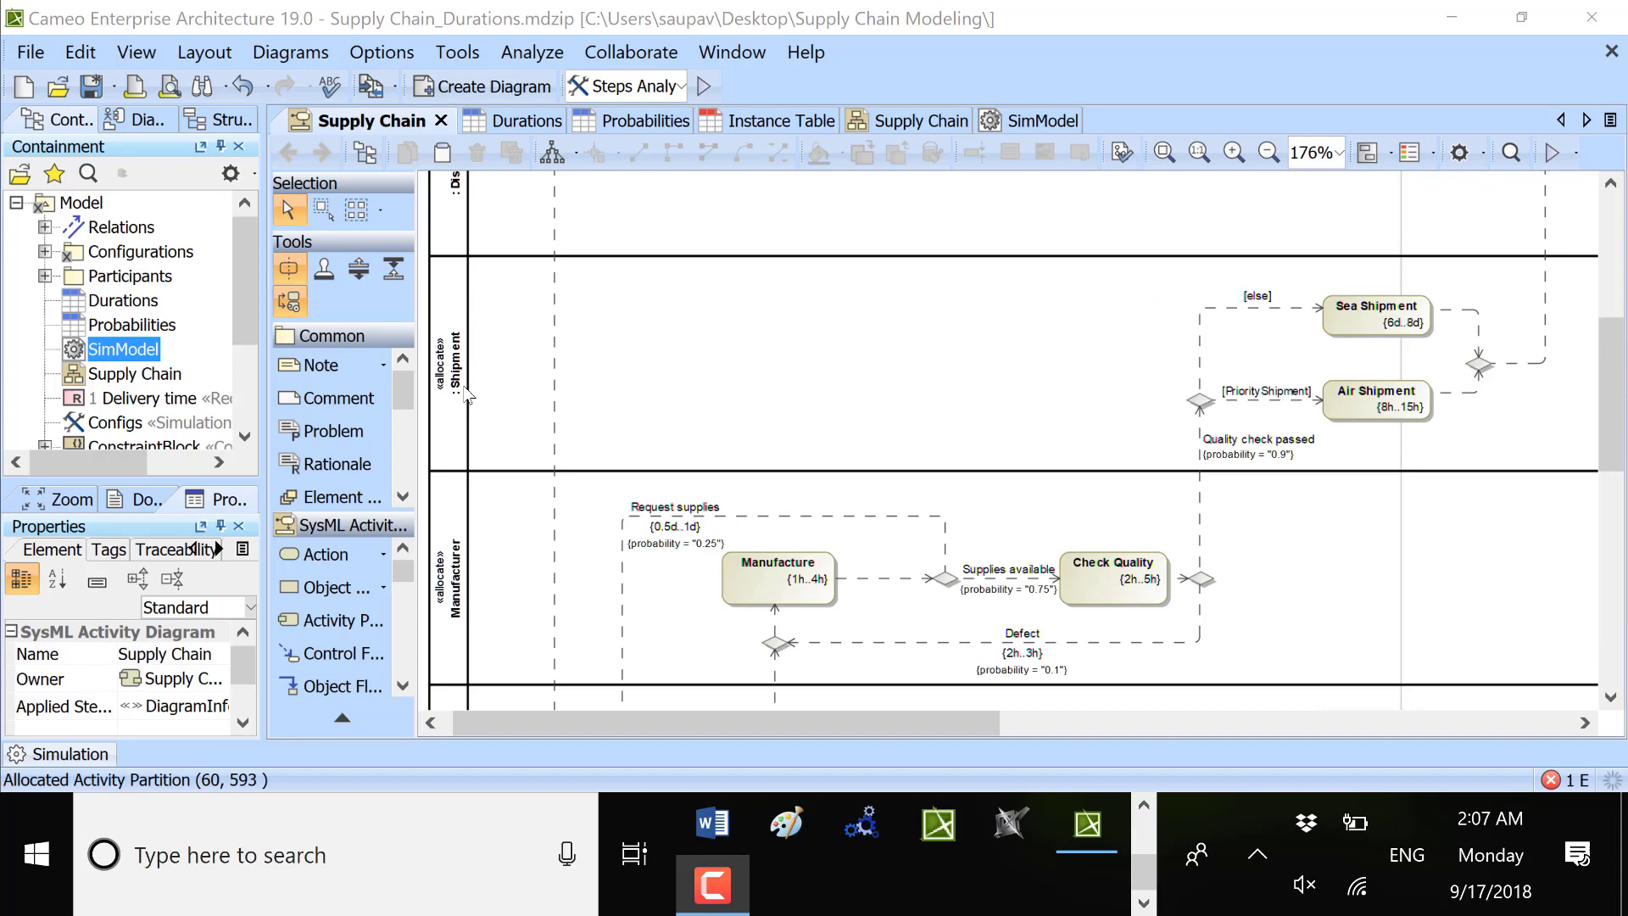
pyautogui.scroll(4, 465, 395)
pyautogui.scroll(1, 478, 383)
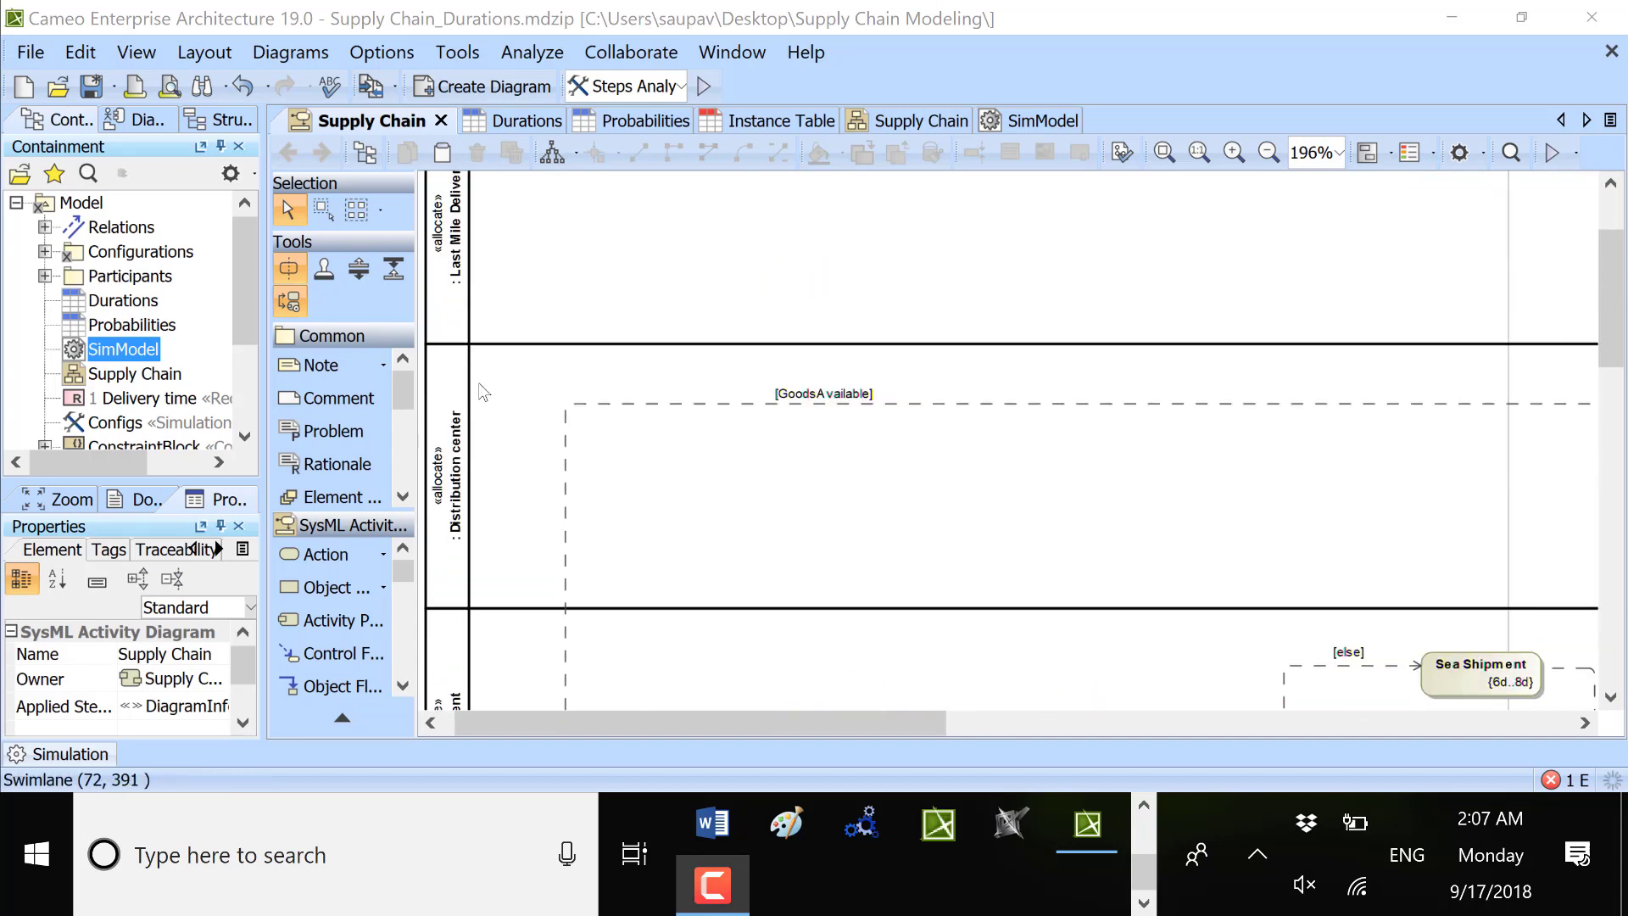
pyautogui.scroll(3, 478, 383)
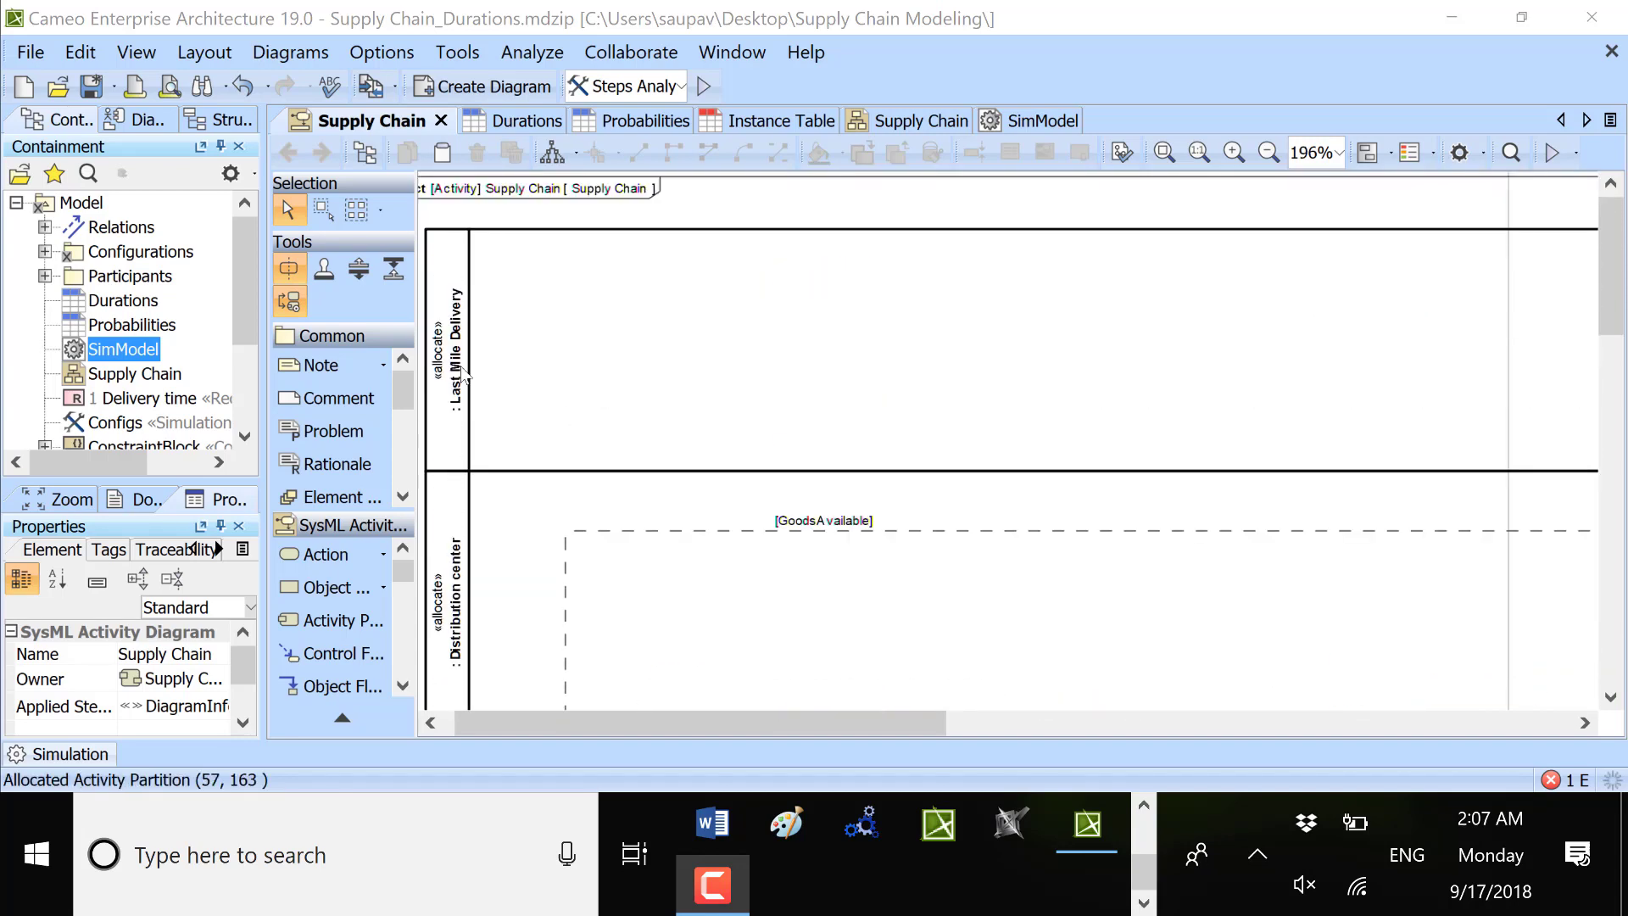
pyautogui.scroll(-1, 465, 378)
pyautogui.scroll(-1, 479, 636)
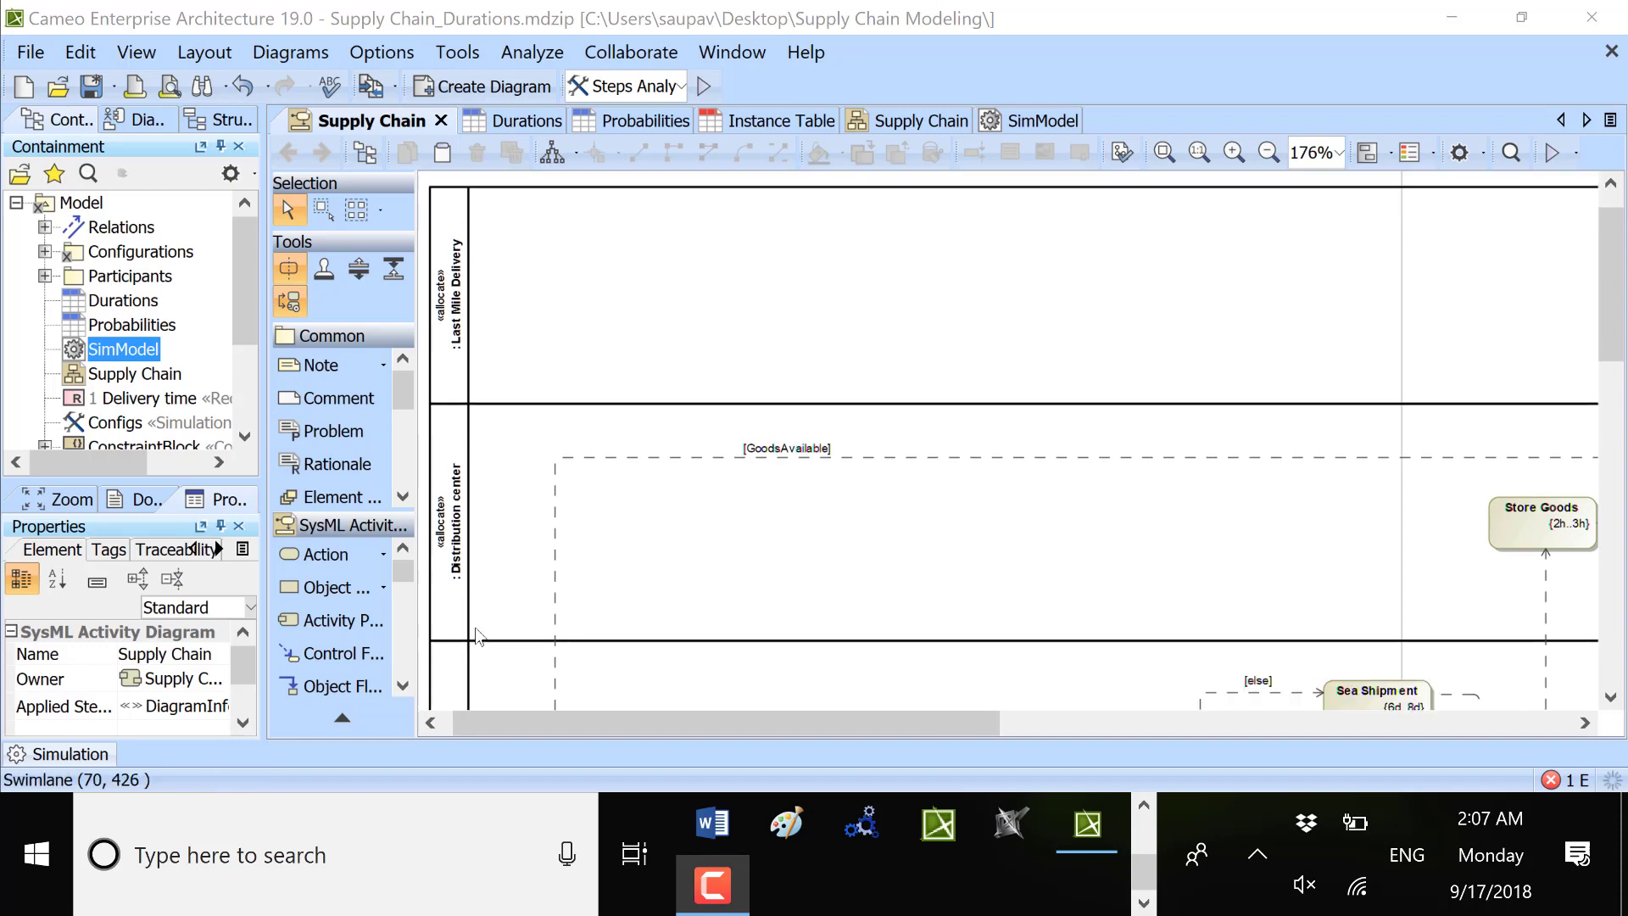
pyautogui.scroll(-6, 479, 636)
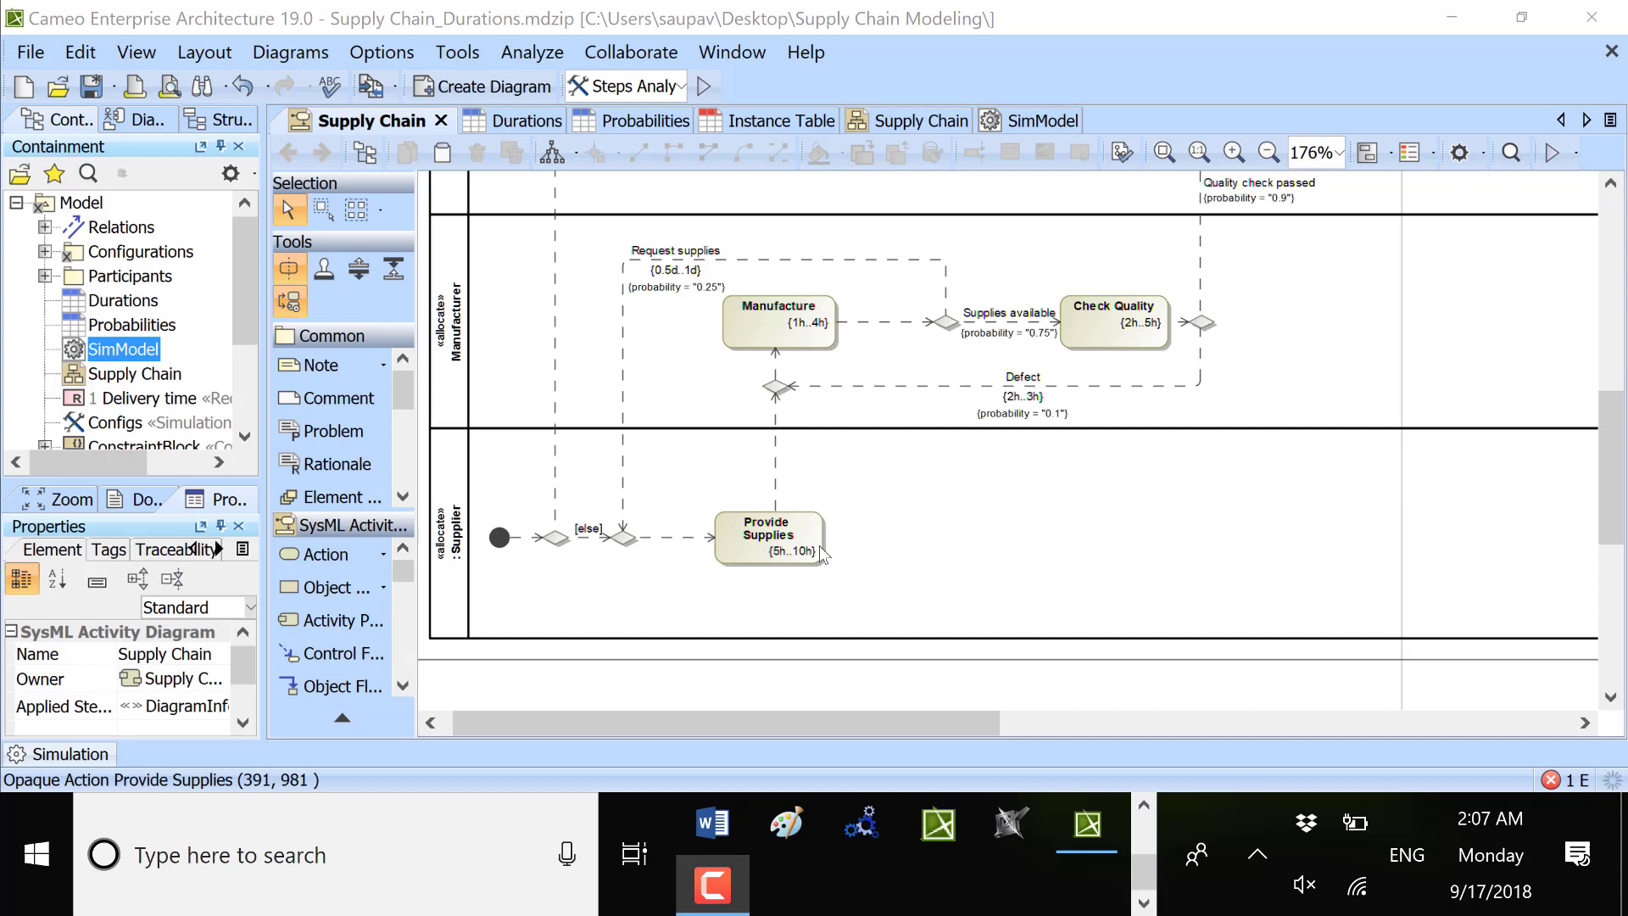
pyautogui.scroll(3, 821, 553)
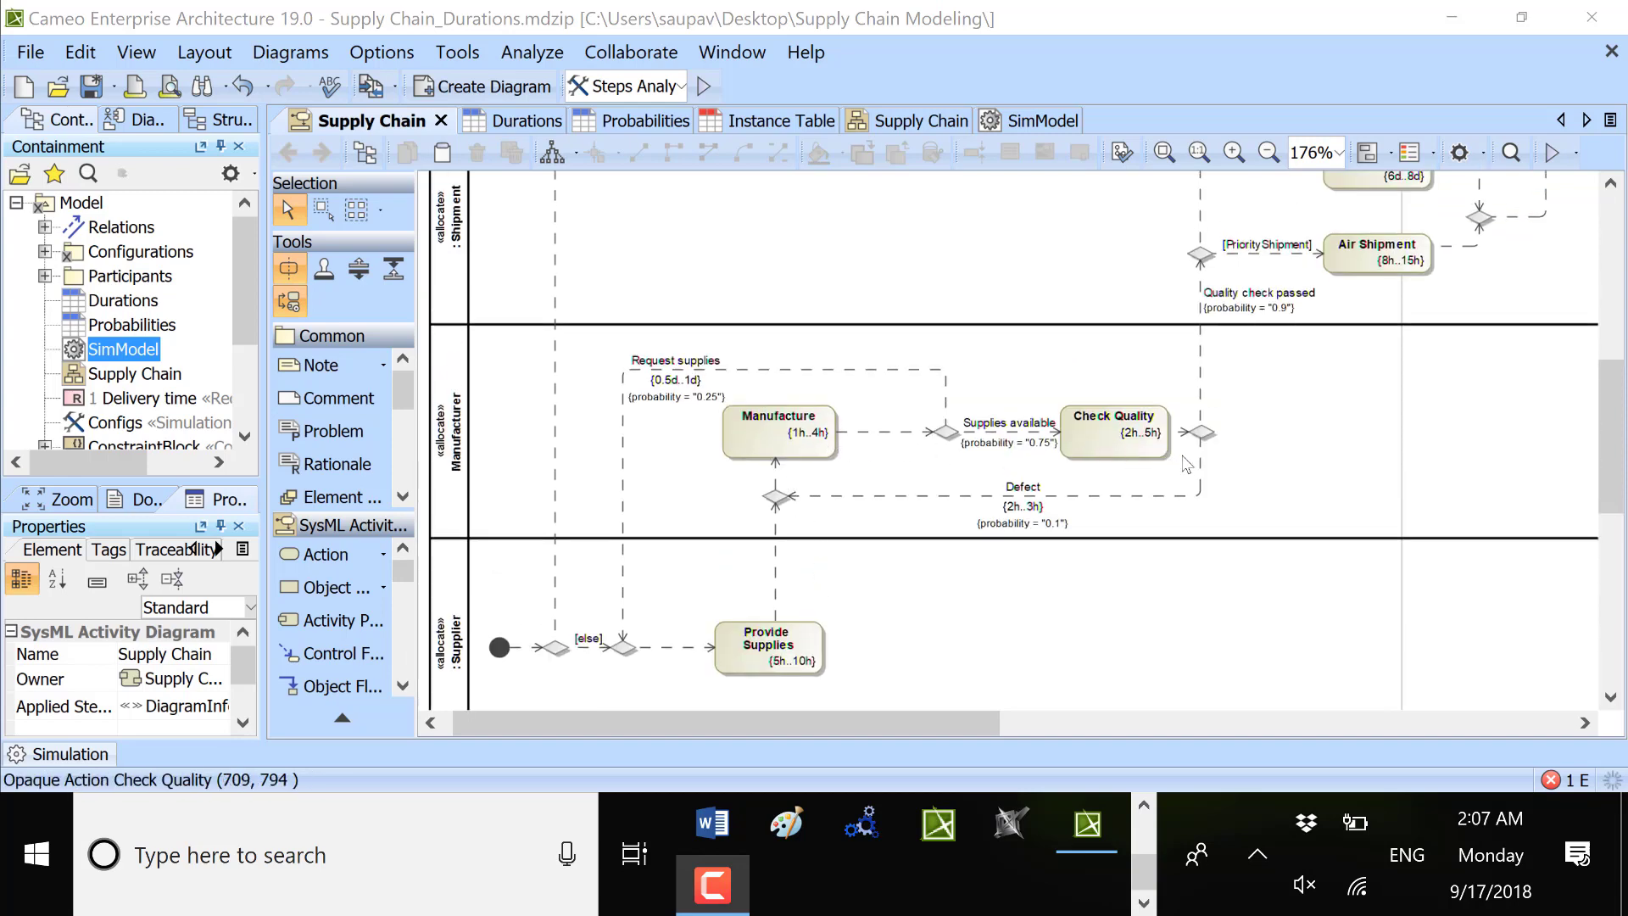
pyautogui.scroll(5, 1186, 465)
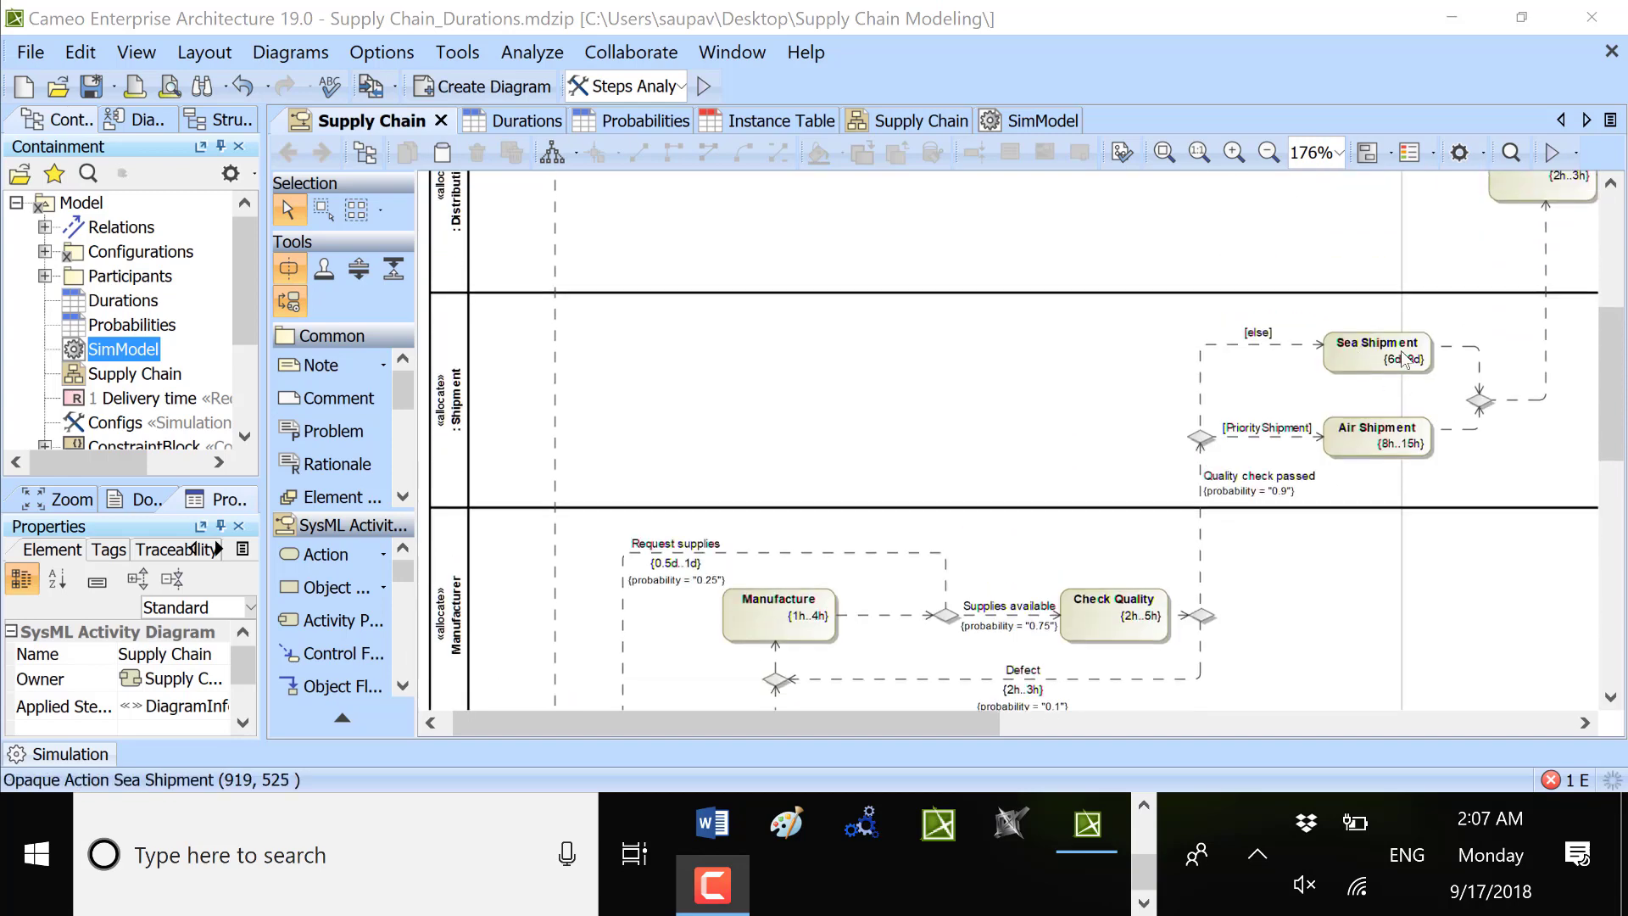
pyautogui.click(1051, 725)
pyautogui.scroll(3, 1211, 356)
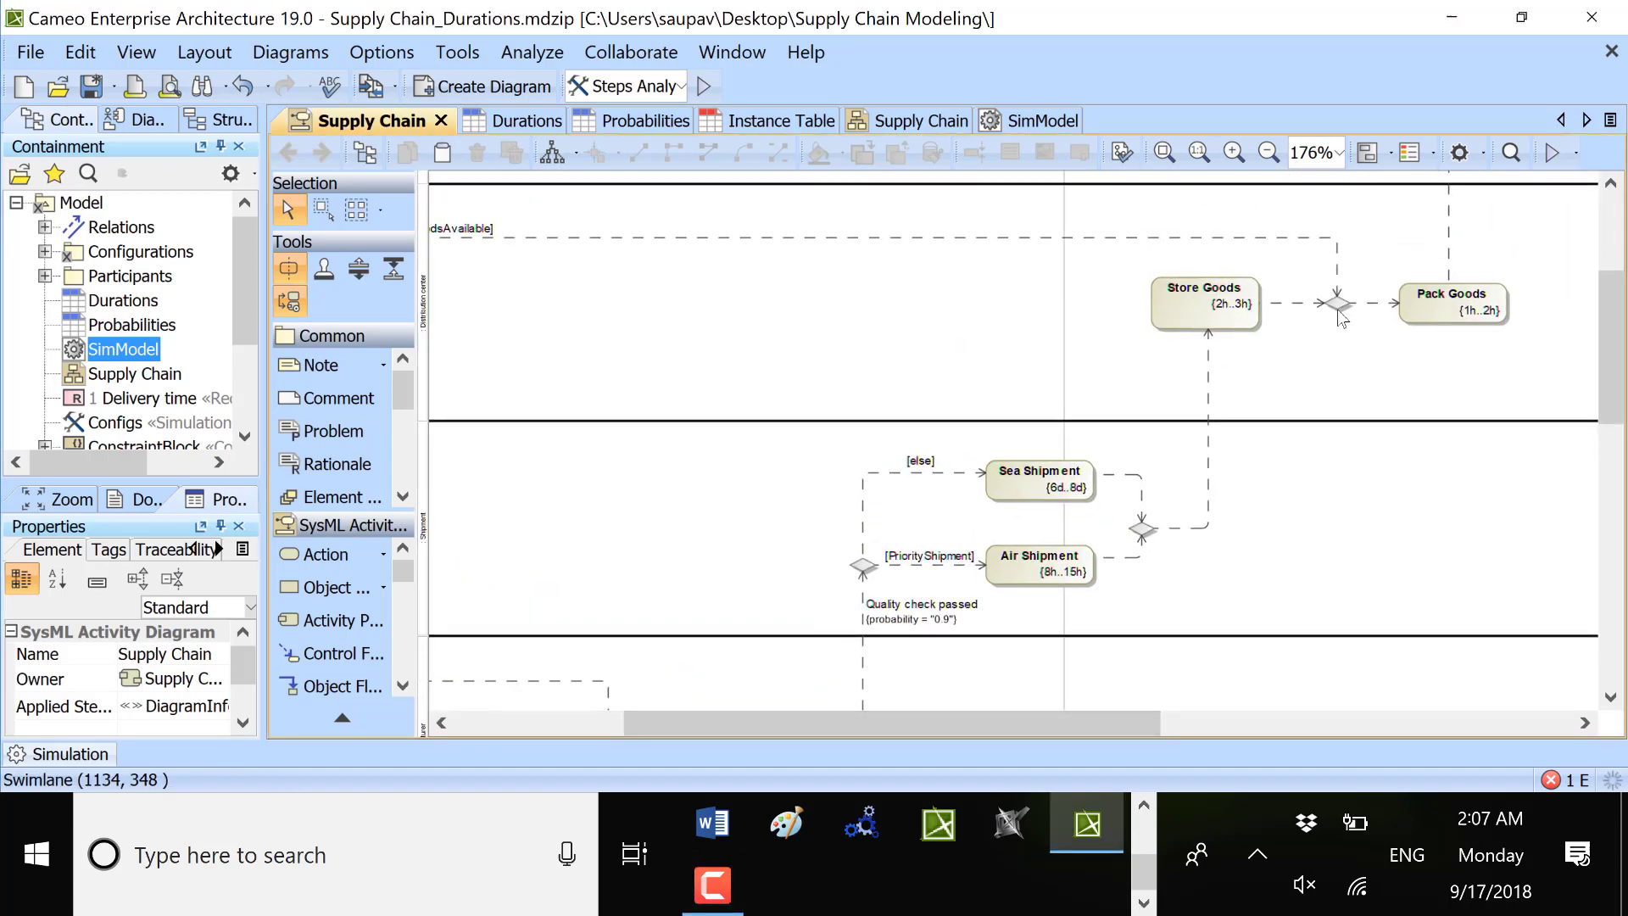
pyautogui.scroll(4, 1442, 331)
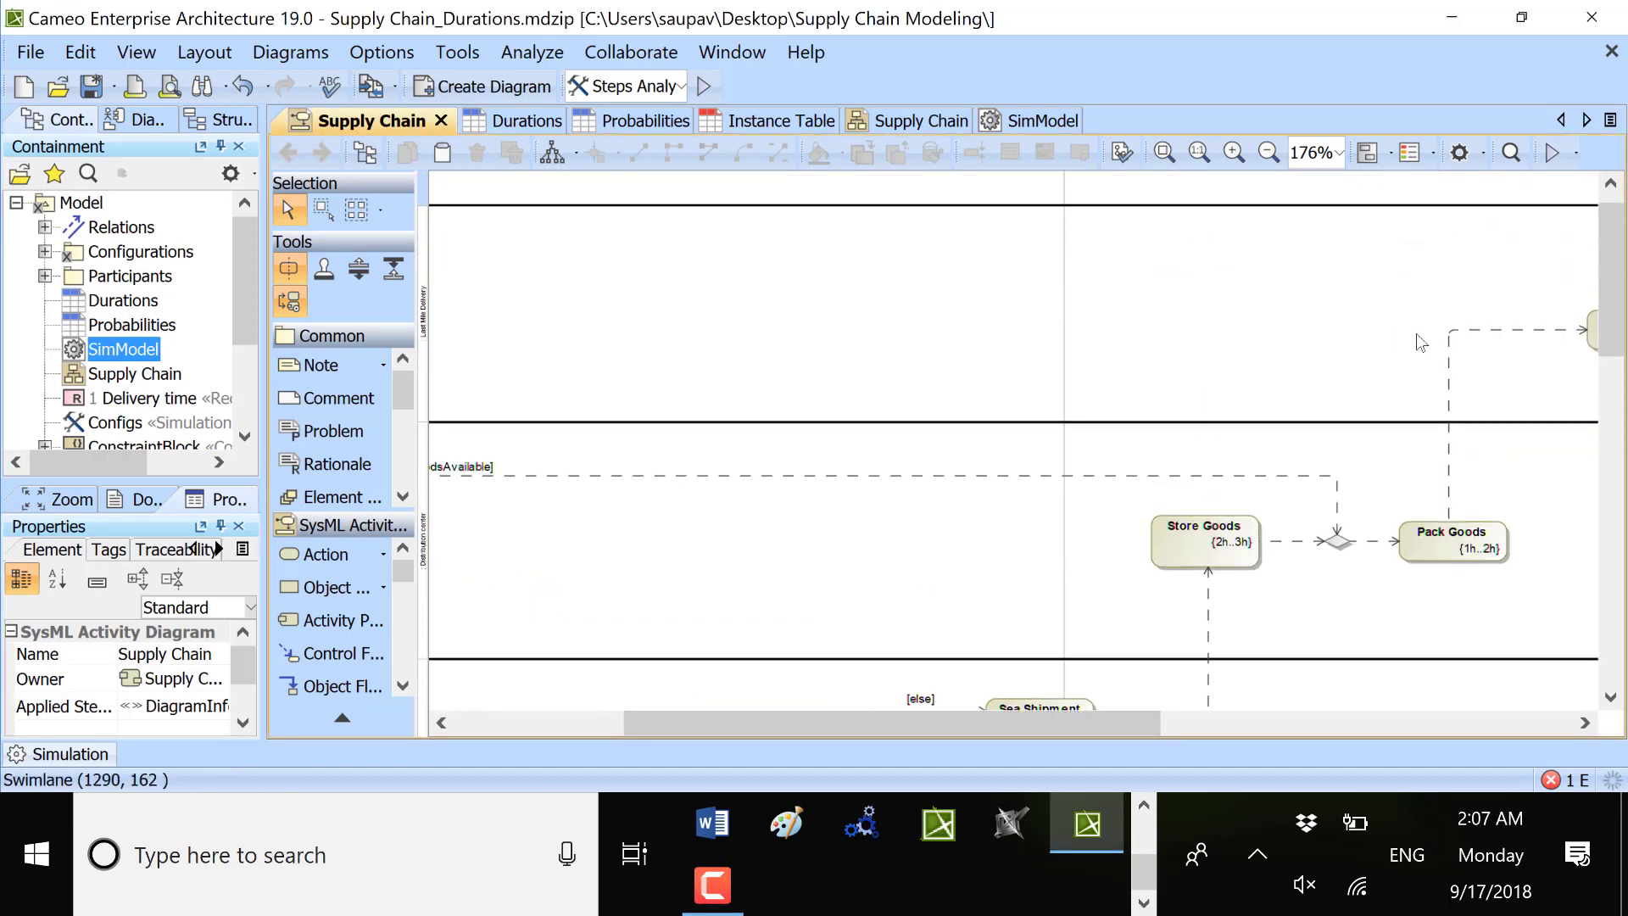
pyautogui.scroll(-1, 1418, 342)
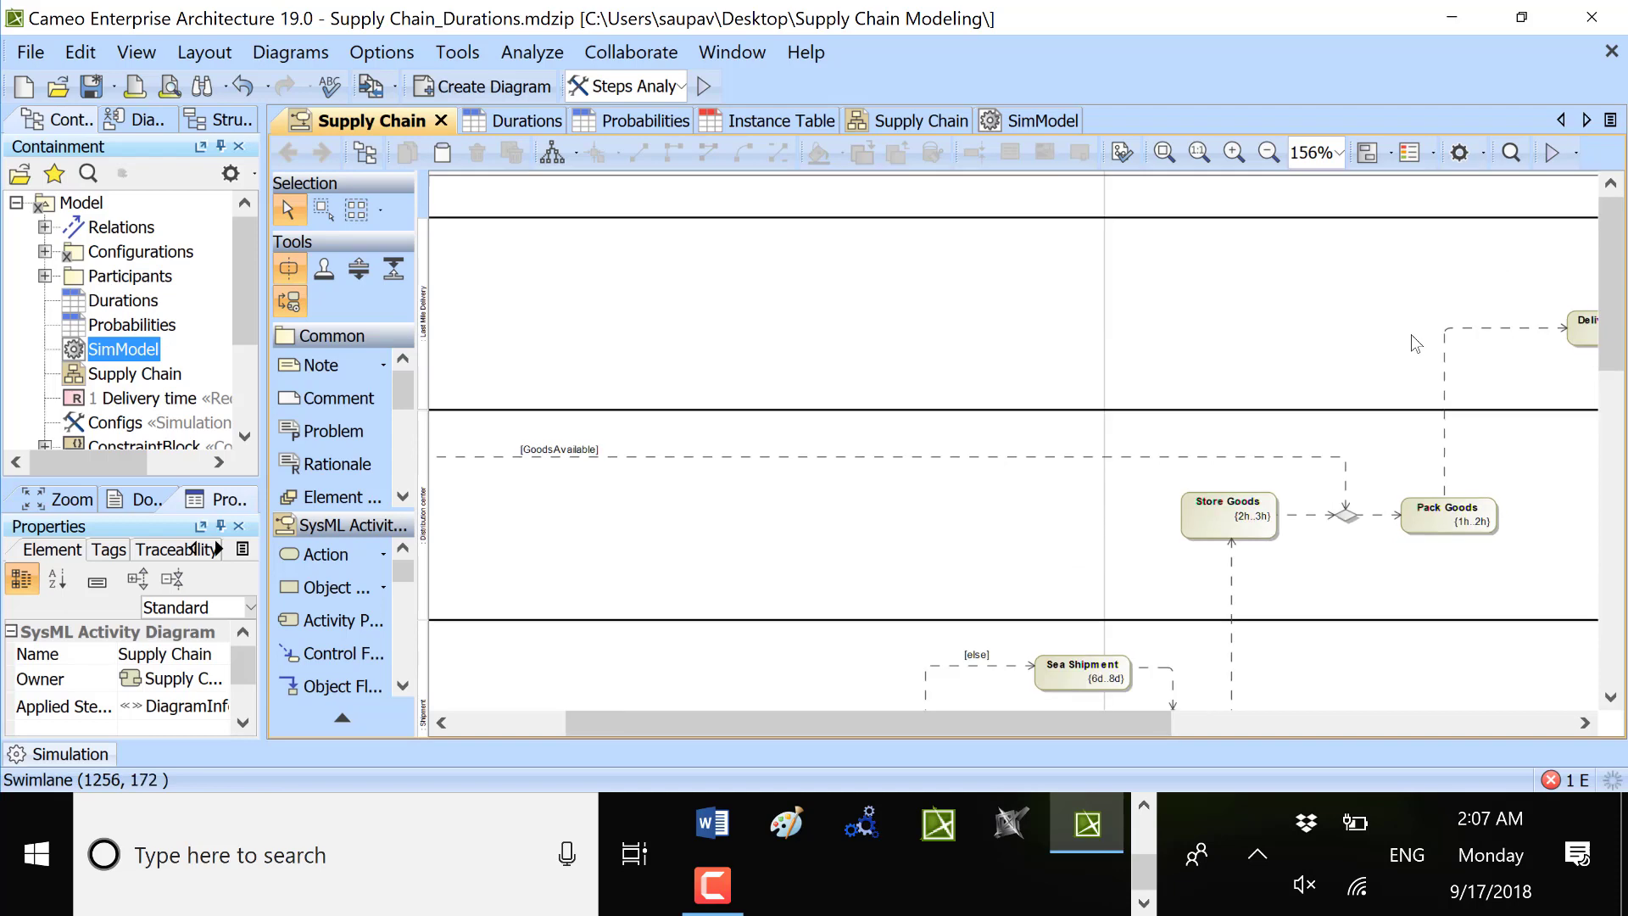
pyautogui.hscroll(7, 1414, 339)
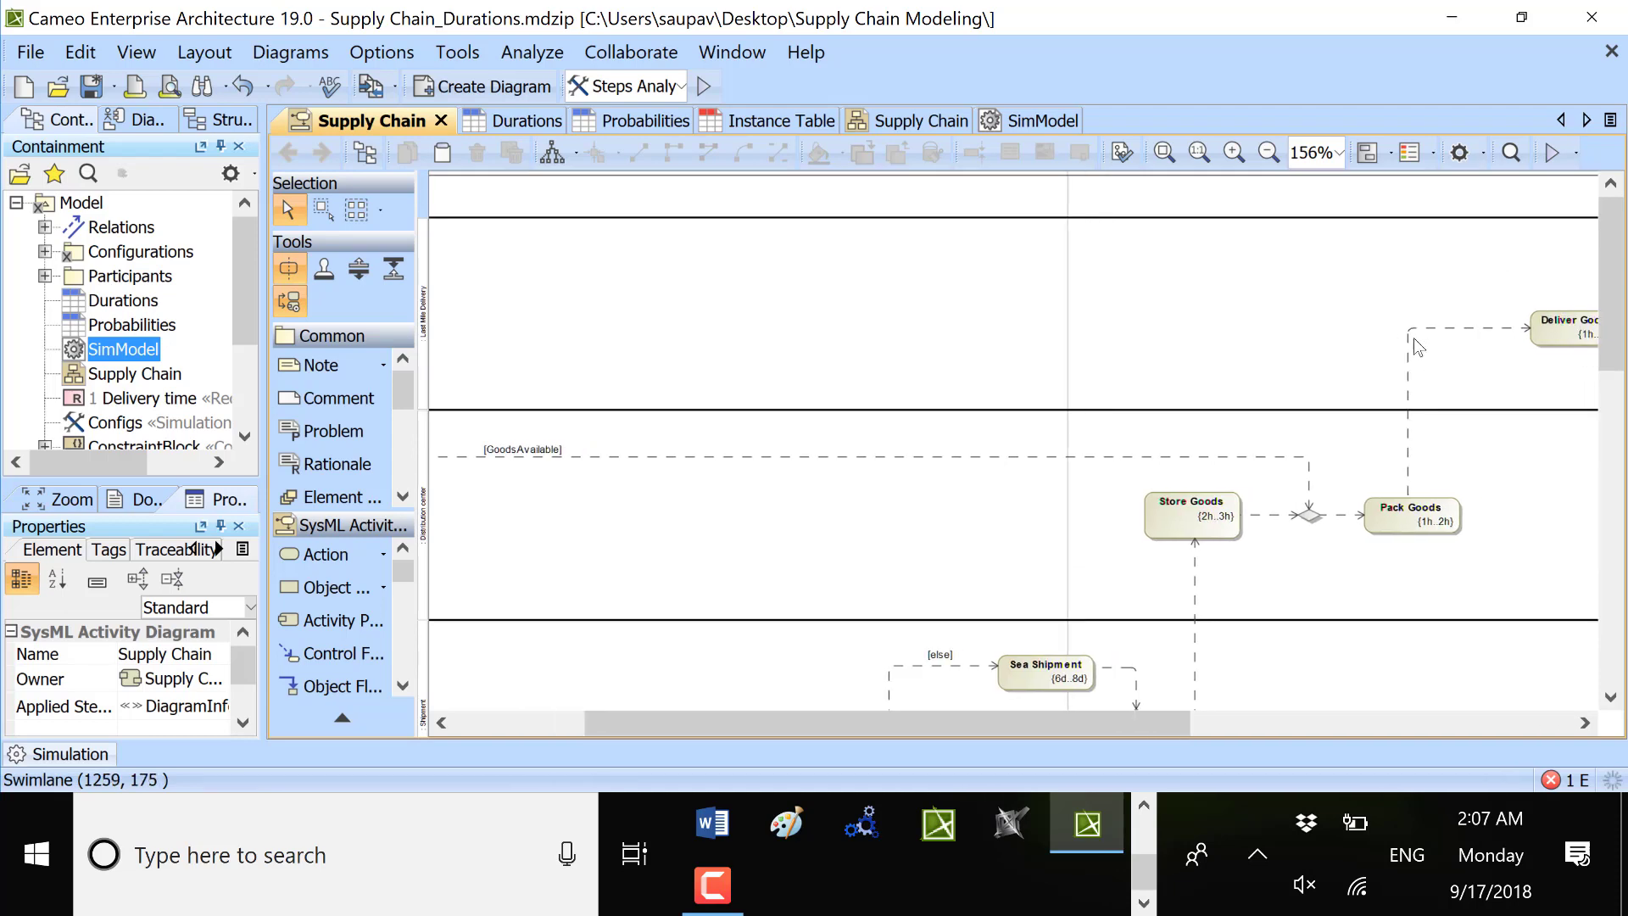
pyautogui.hscroll(9, 1419, 346)
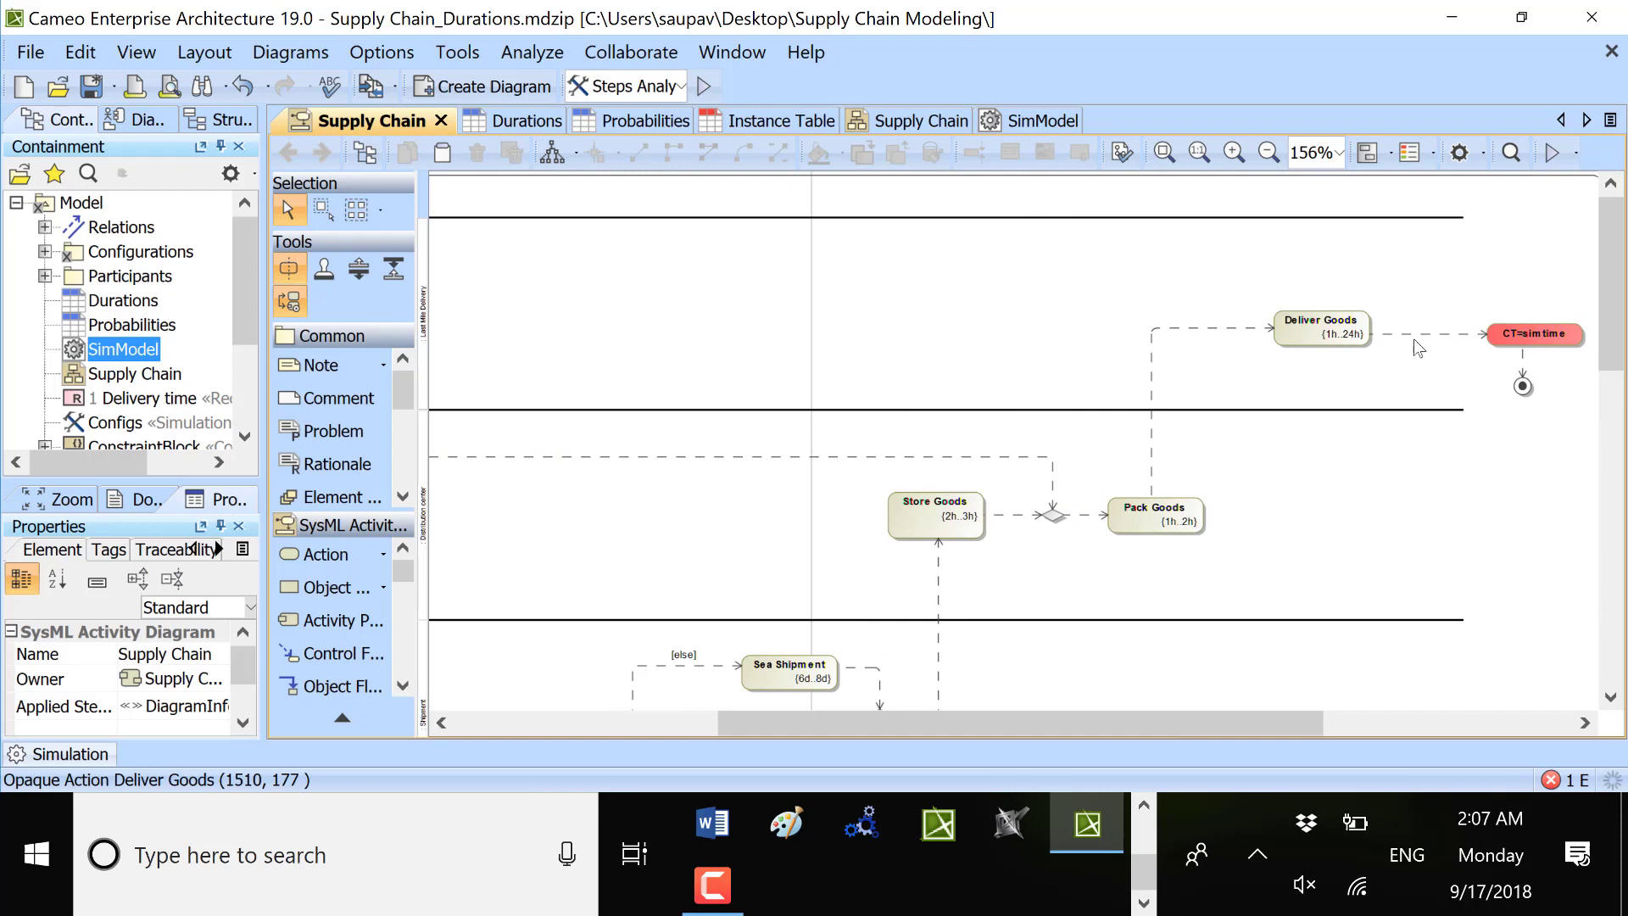
pyautogui.moveTo(1232, 721); pyautogui.dragTo(918, 655)
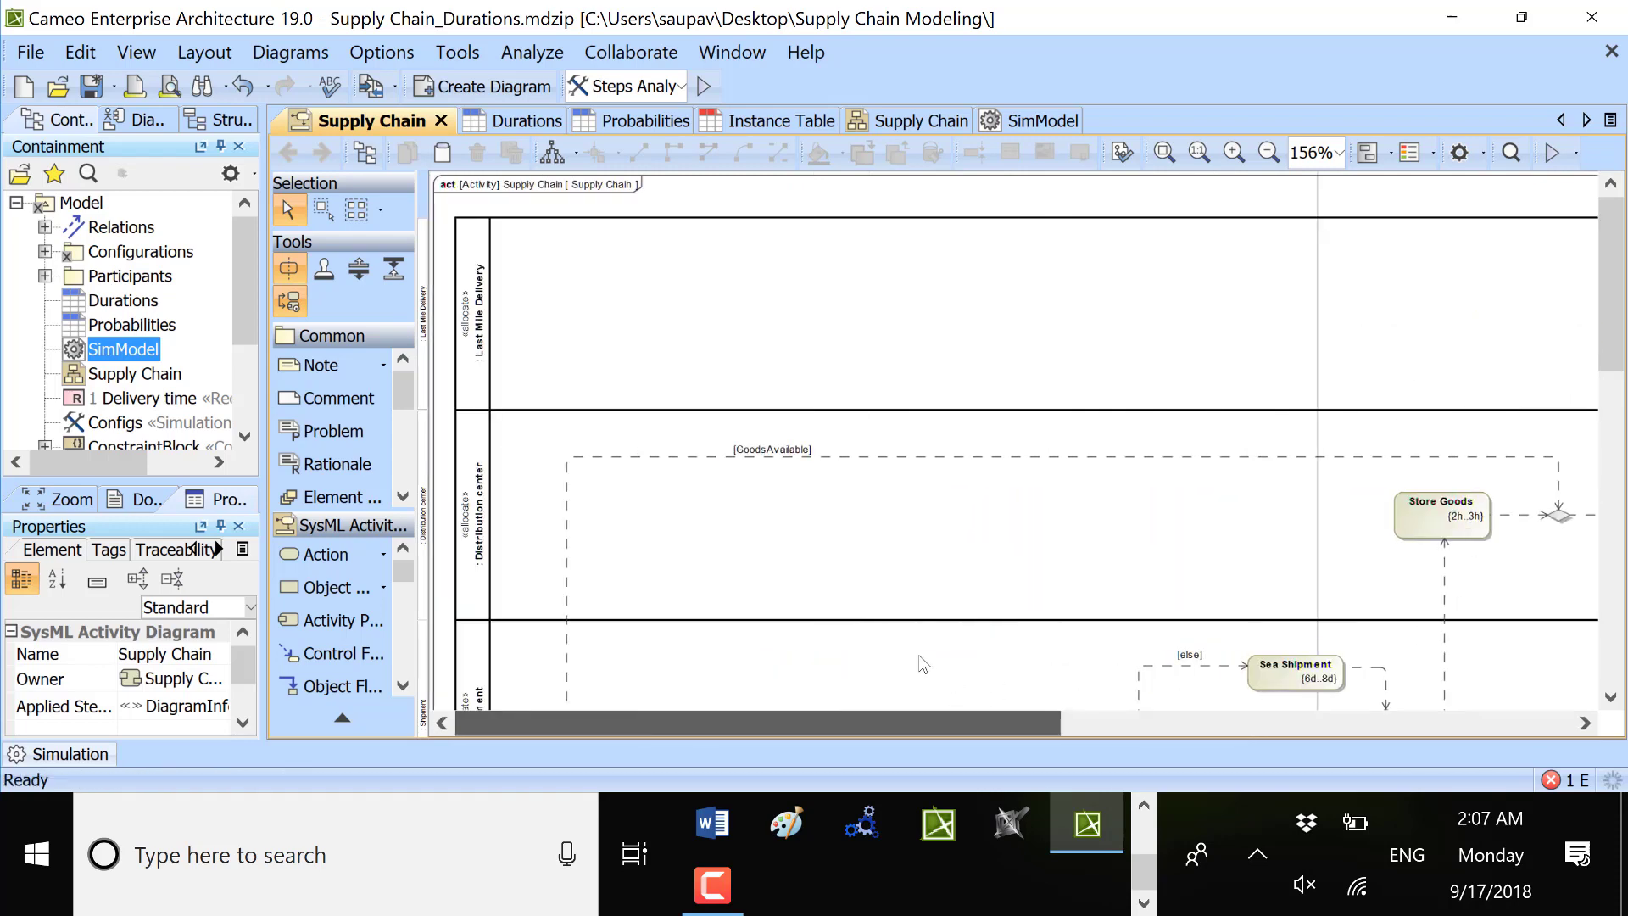
pyautogui.scroll(-12, 1175, 502)
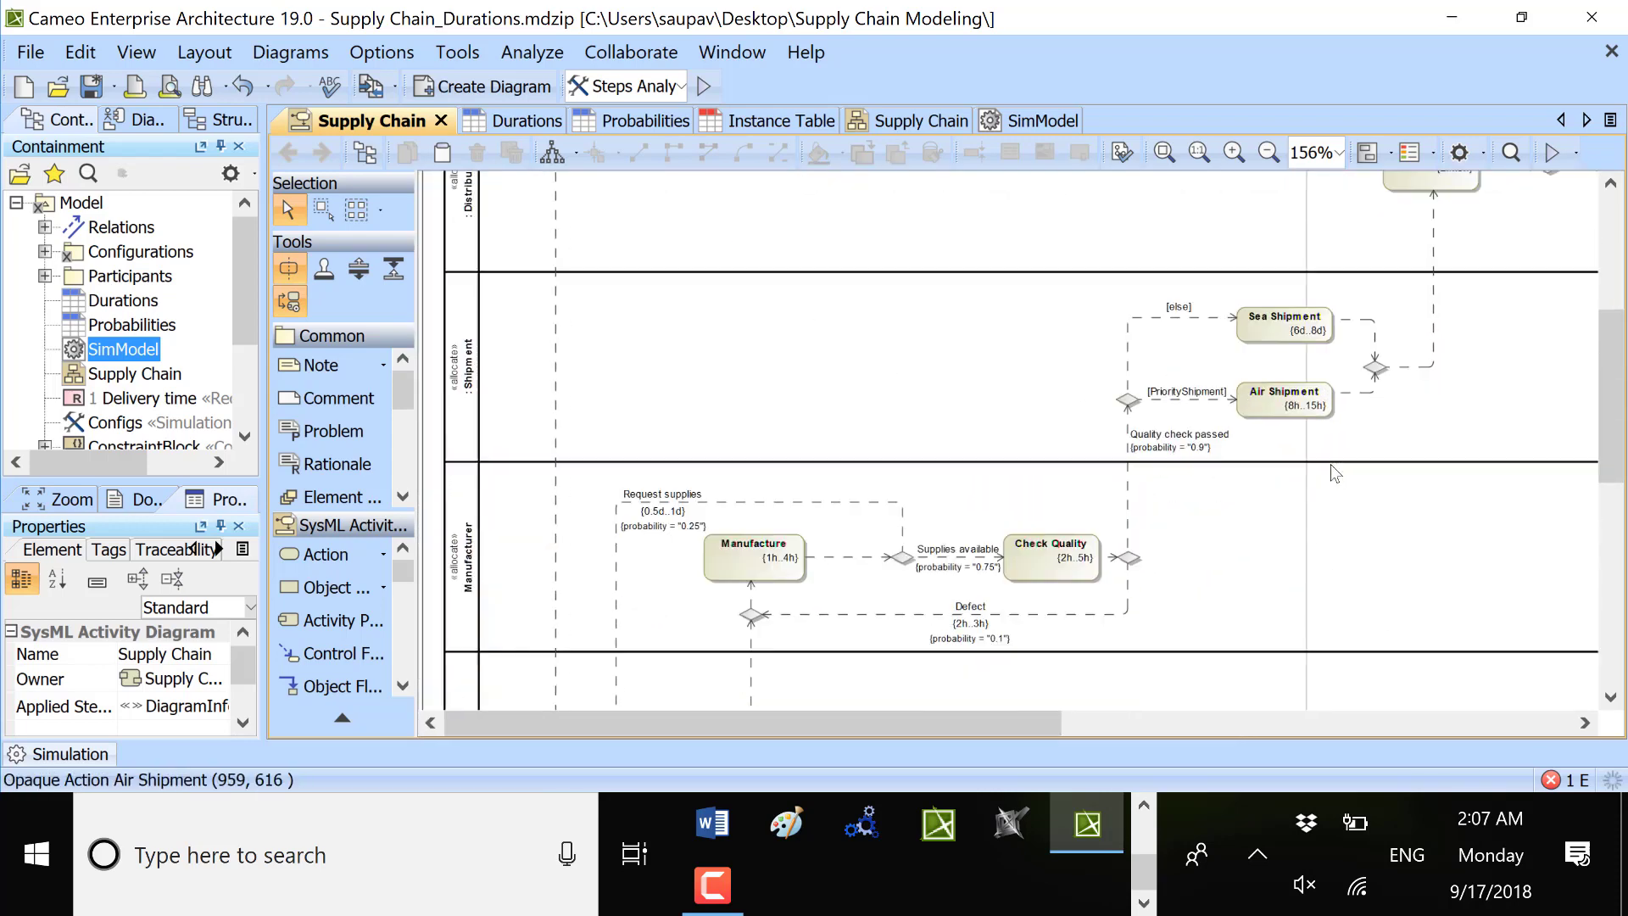
pyautogui.scroll(-5, 1232, 501)
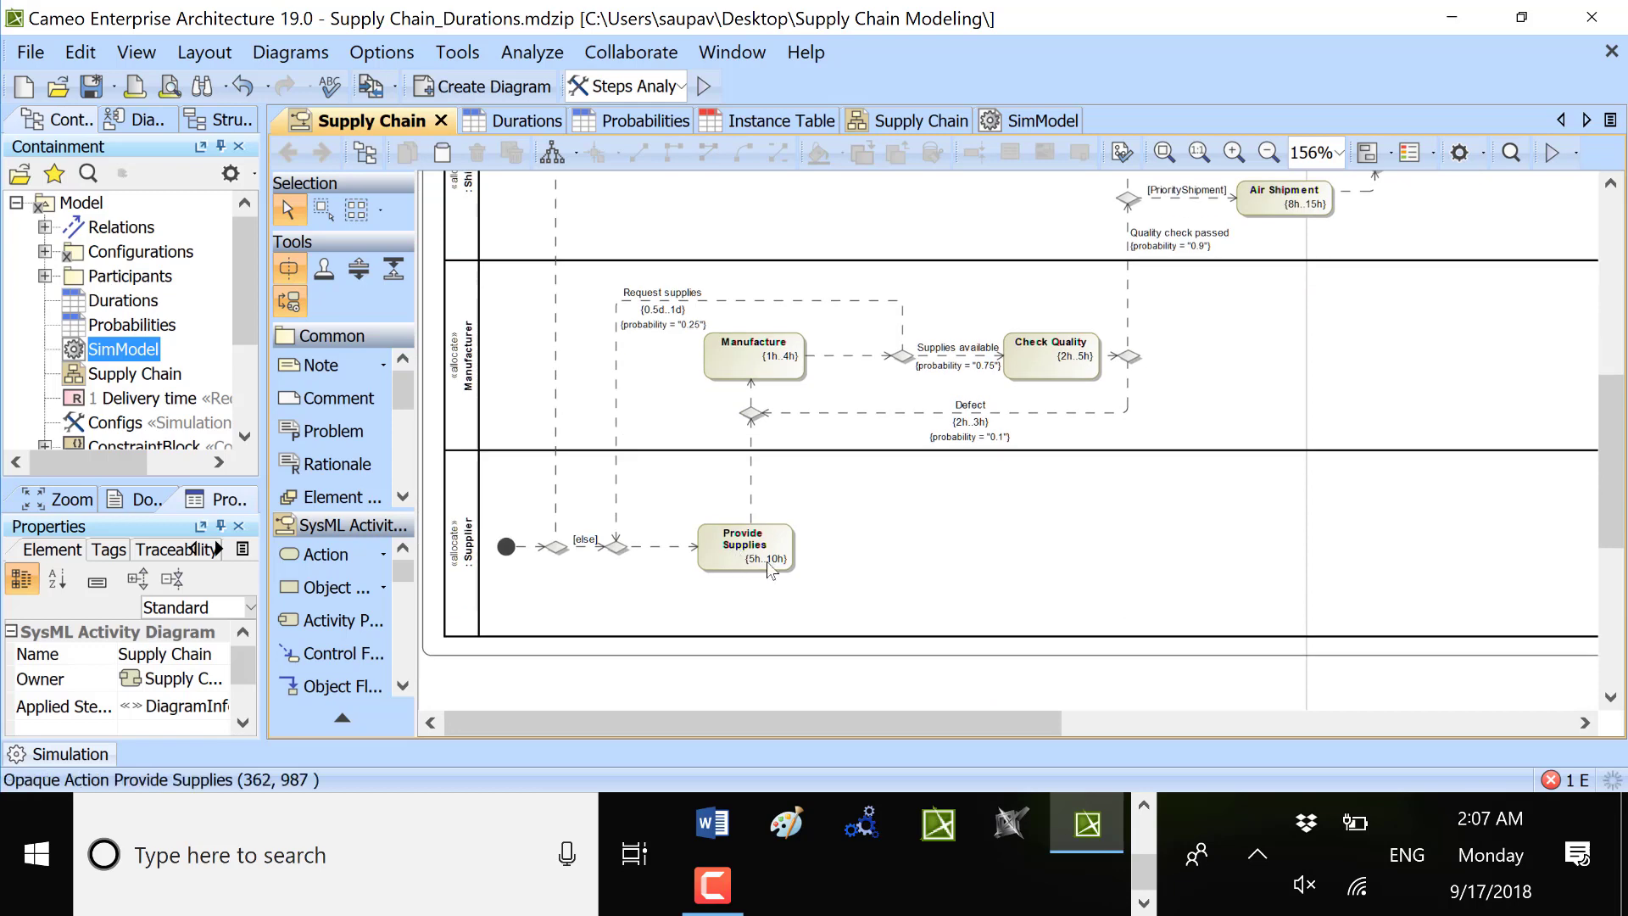
pyautogui.scroll(3, 933, 424)
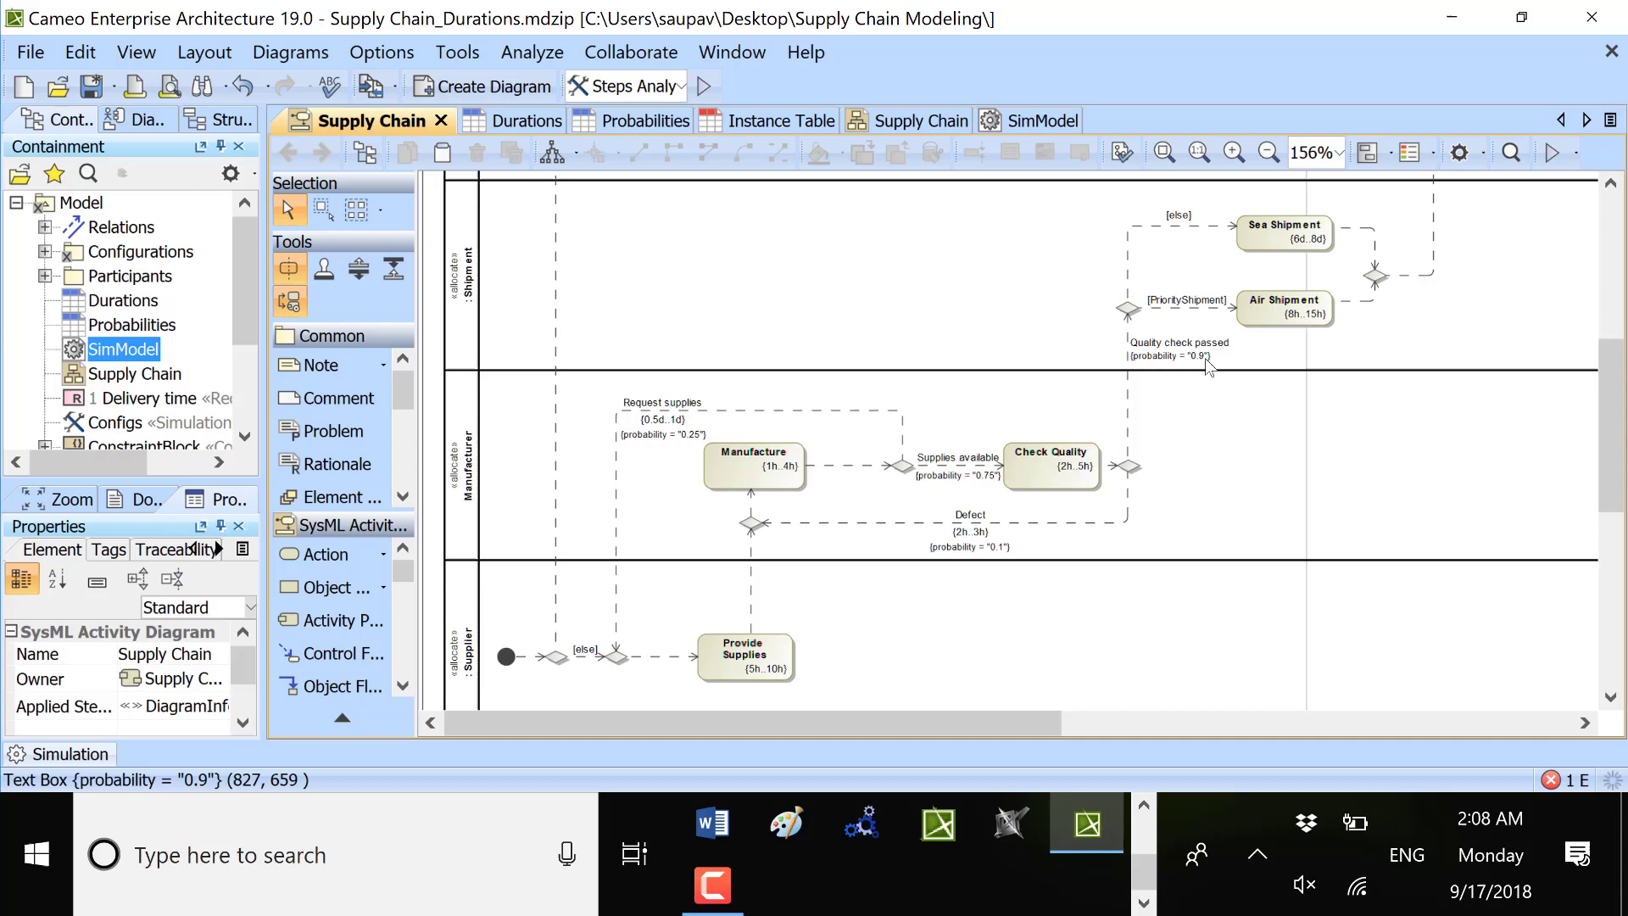
pyautogui.scroll(2, 1151, 319)
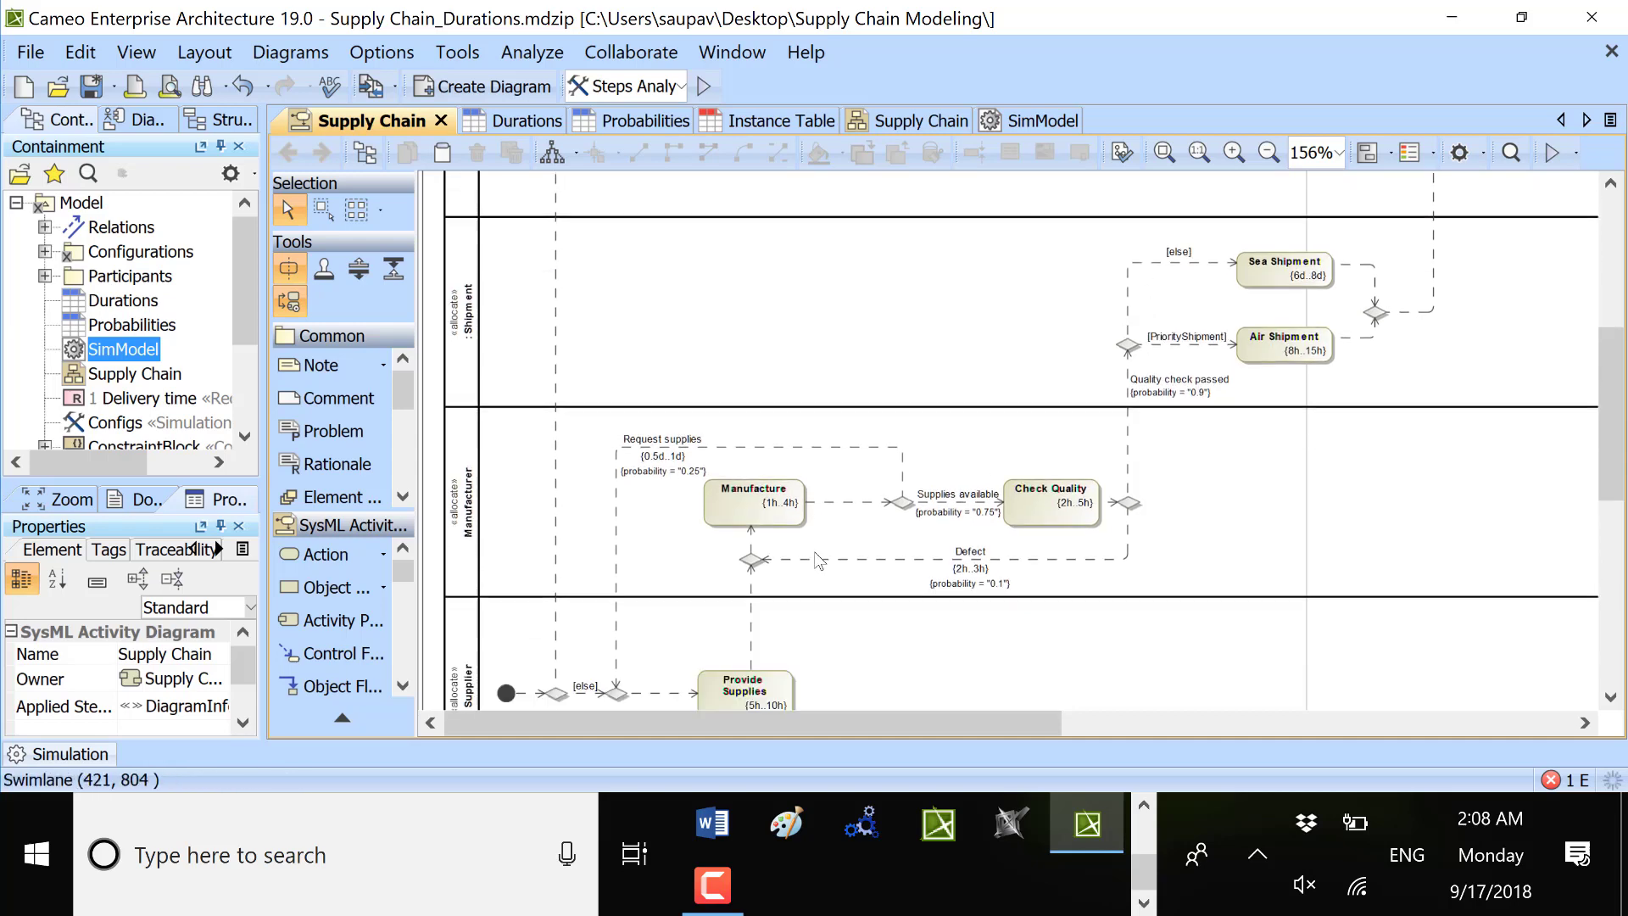
pyautogui.scroll(-4, 899, 492)
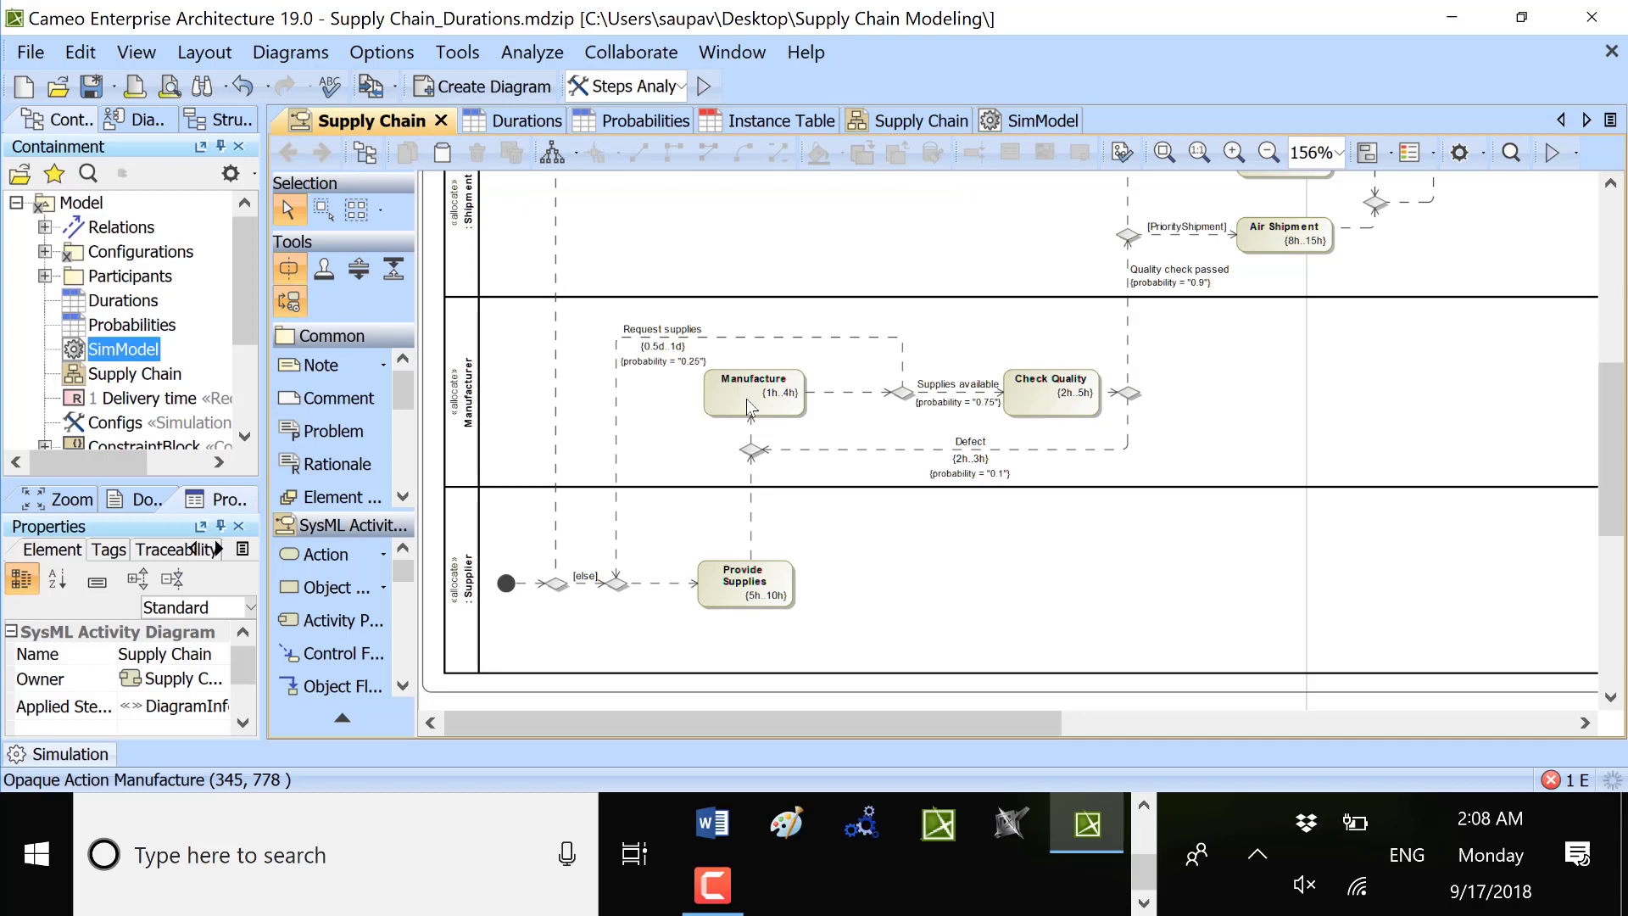
pyautogui.scroll(3, 1101, 417)
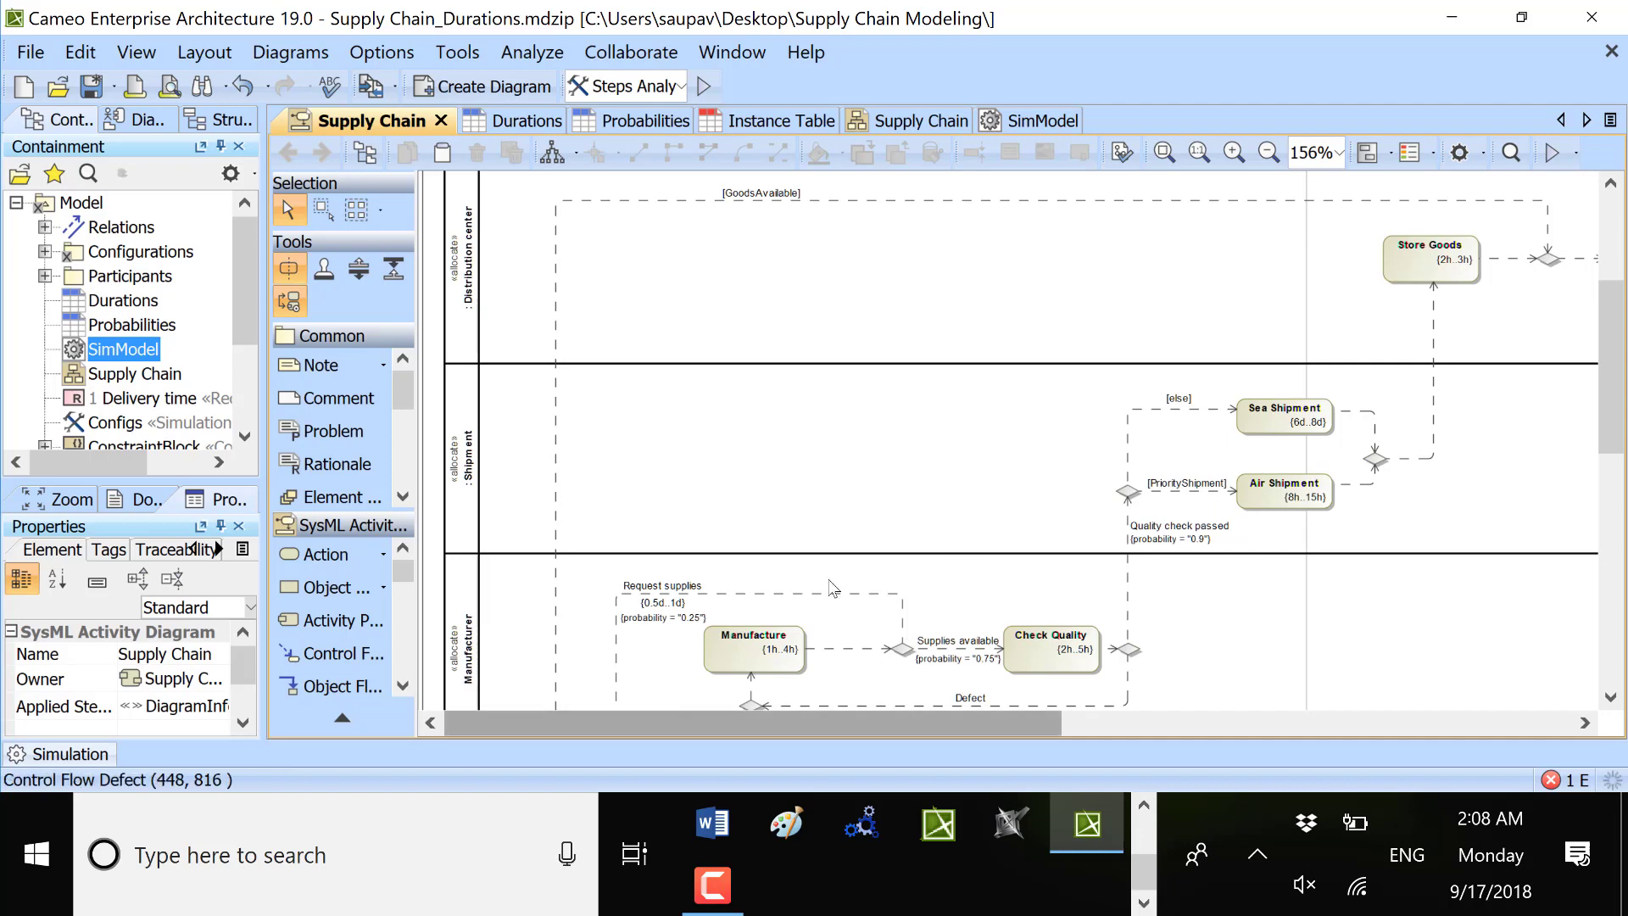
pyautogui.scroll(-2, 631, 407)
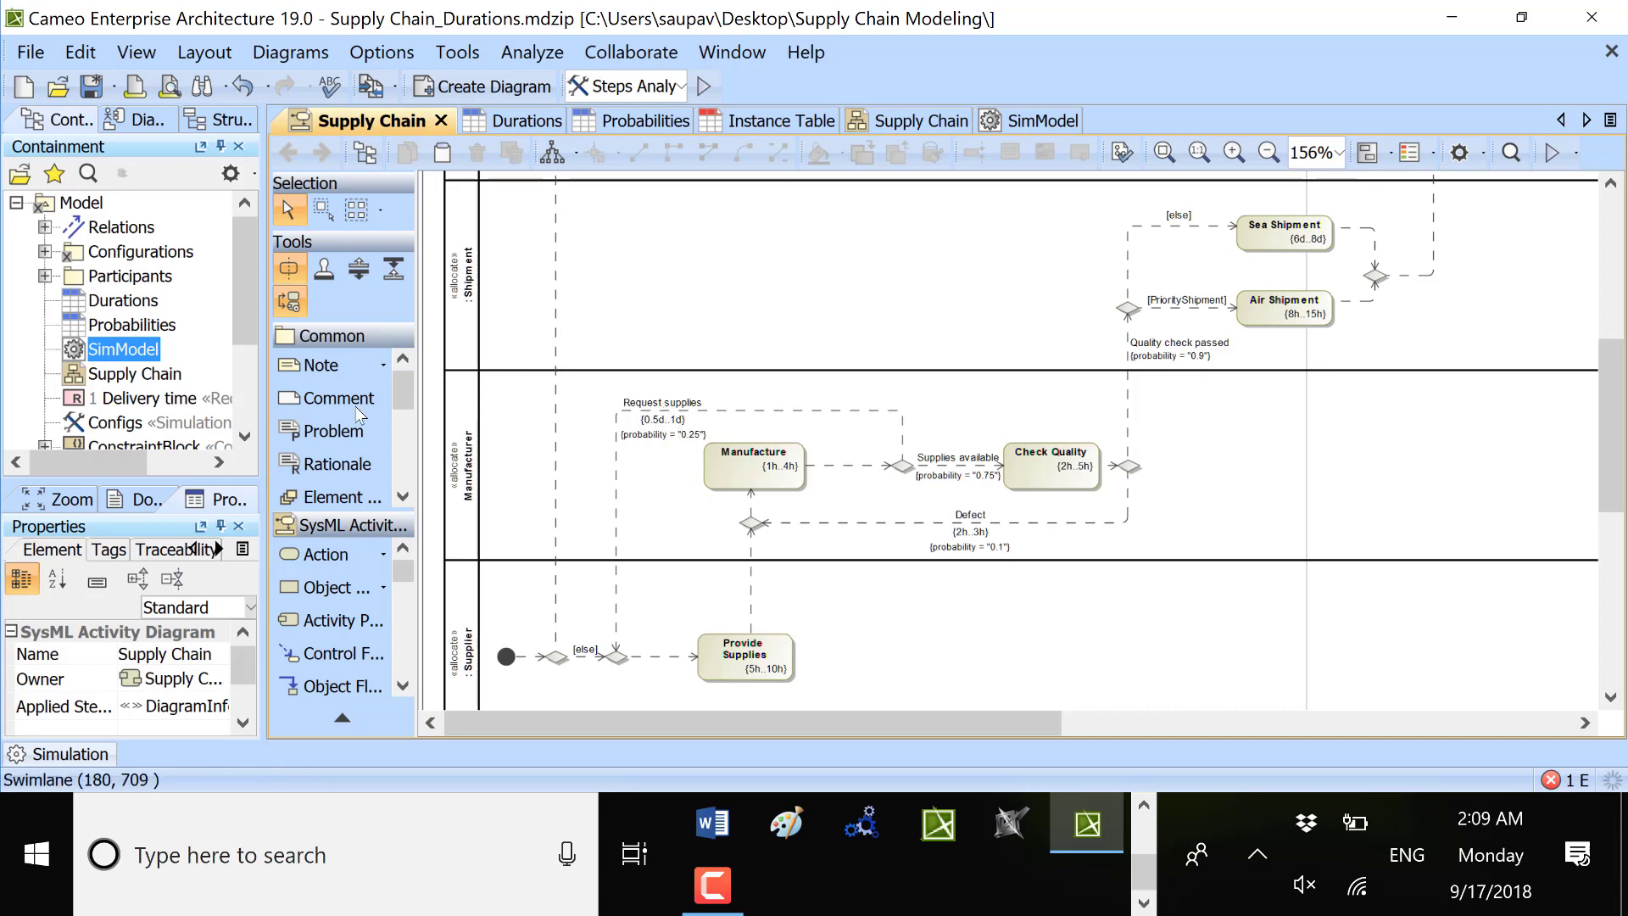
# - Attach a 2h..5h Duration Constraint to the flow into Store Goods and view the Durations table
pyautogui.scroll(-3, 356, 441)
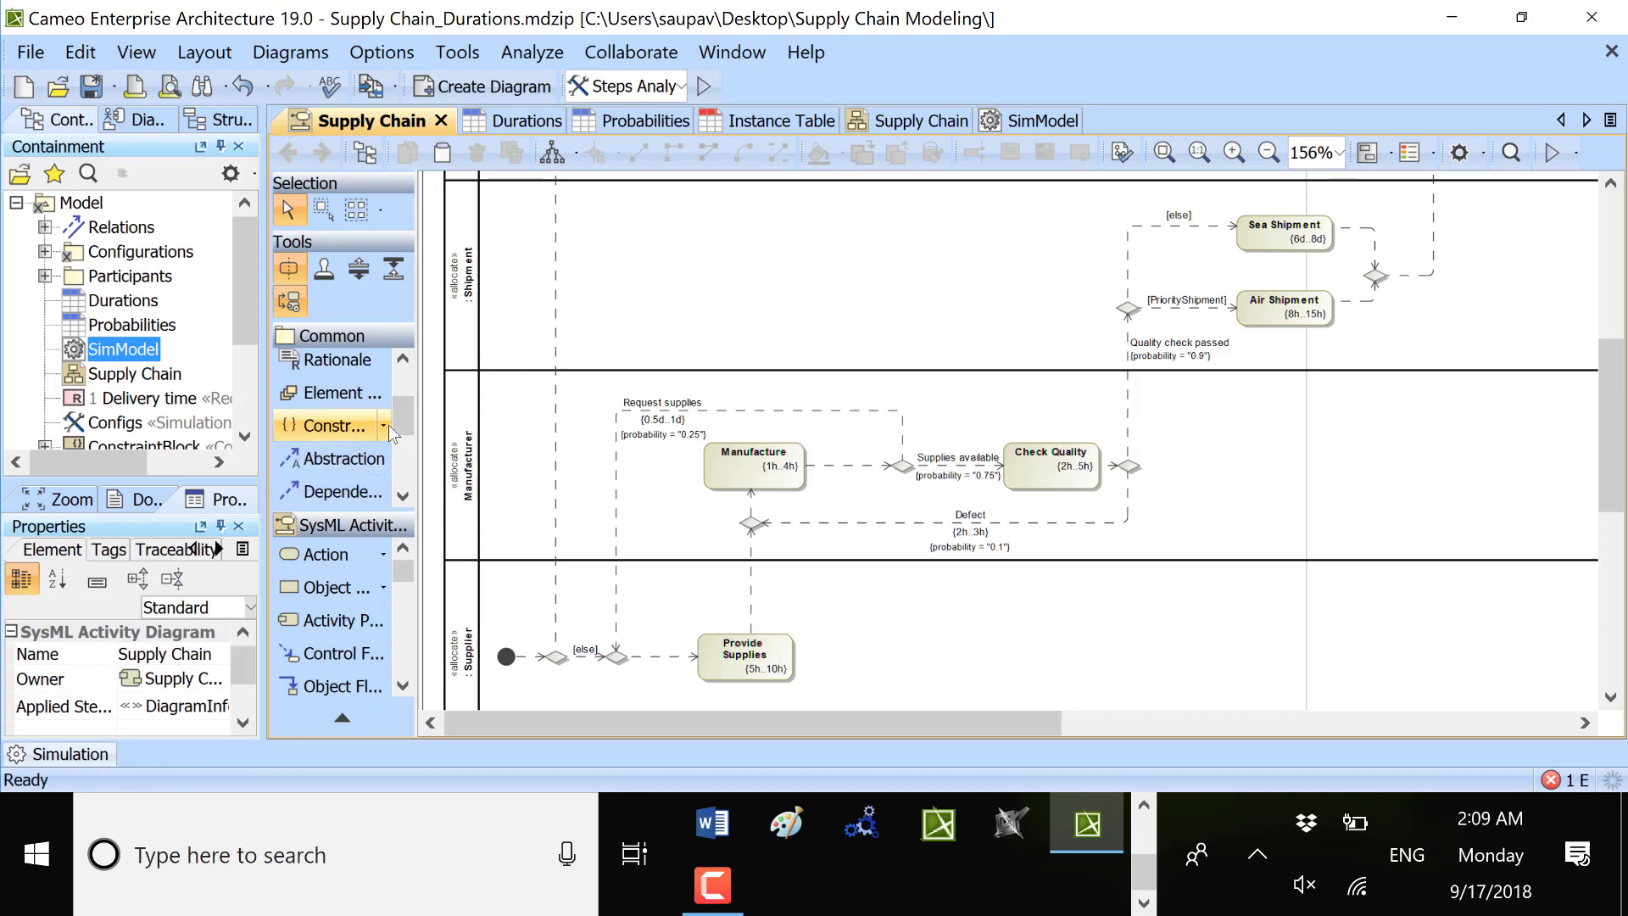
pyautogui.click(387, 425)
pyautogui.click(438, 465)
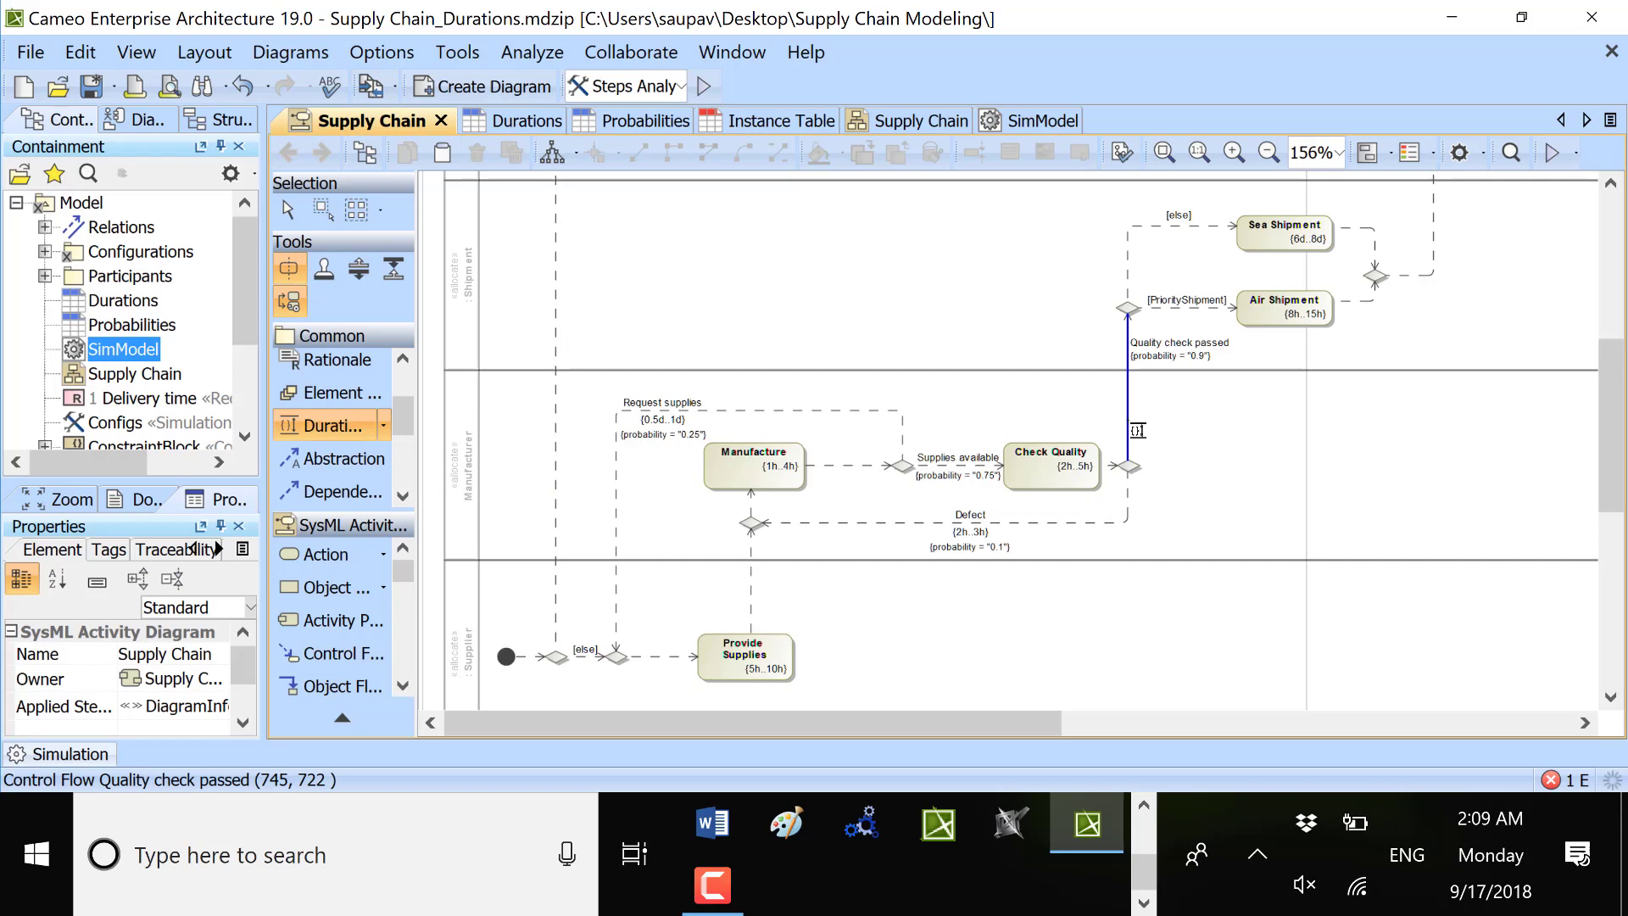
pyautogui.scroll(2, 1138, 430)
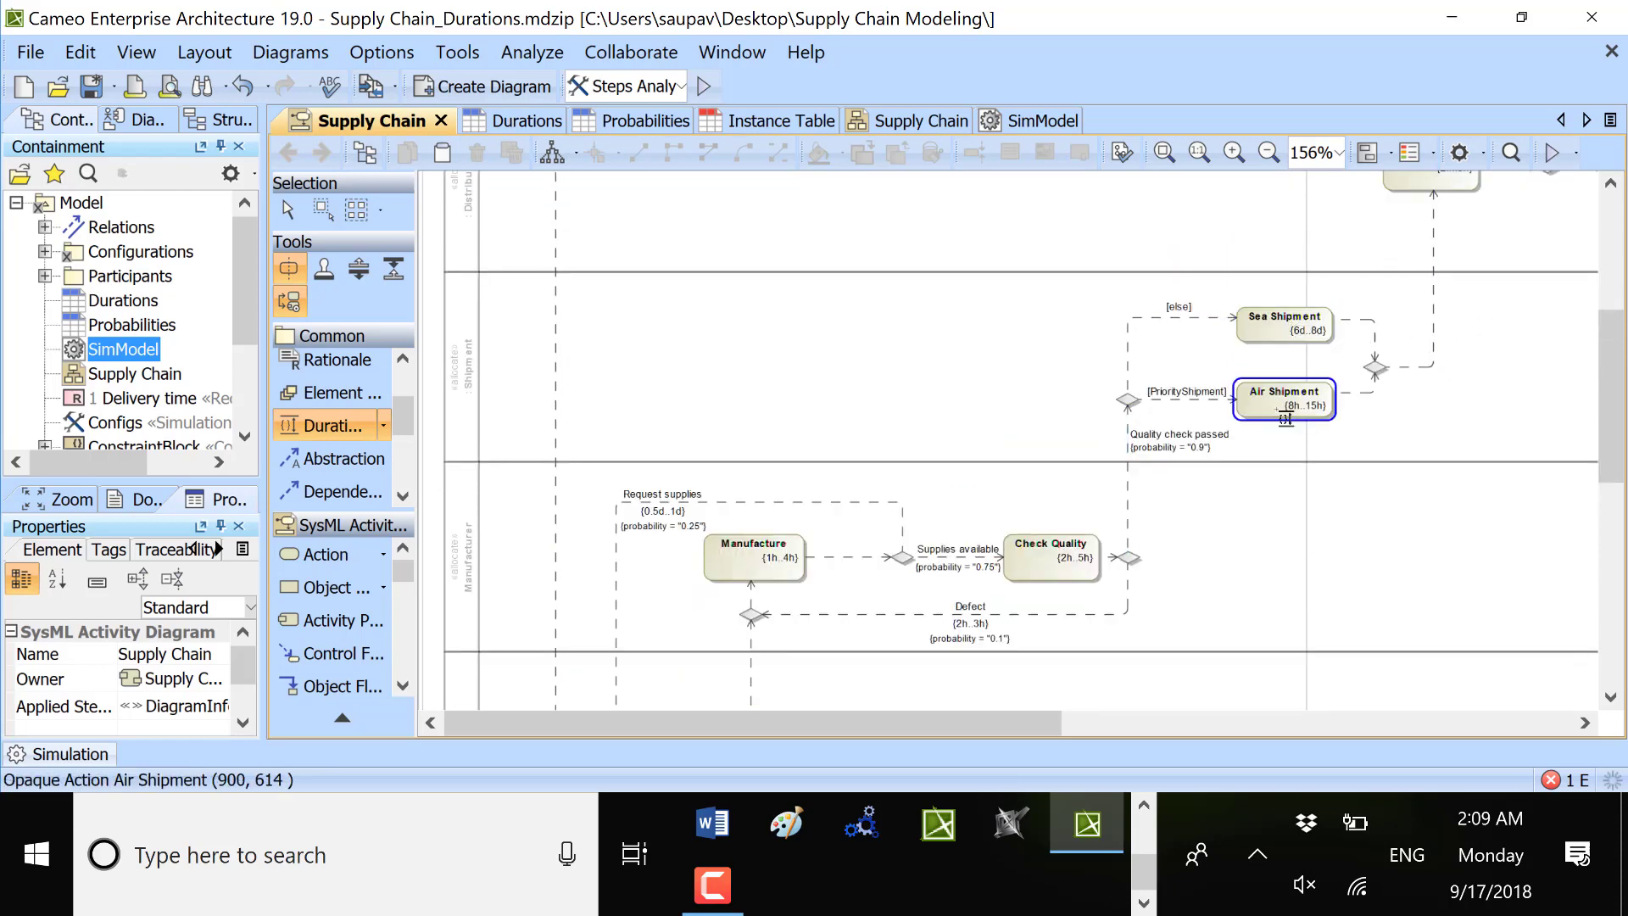
pyautogui.click(1455, 341)
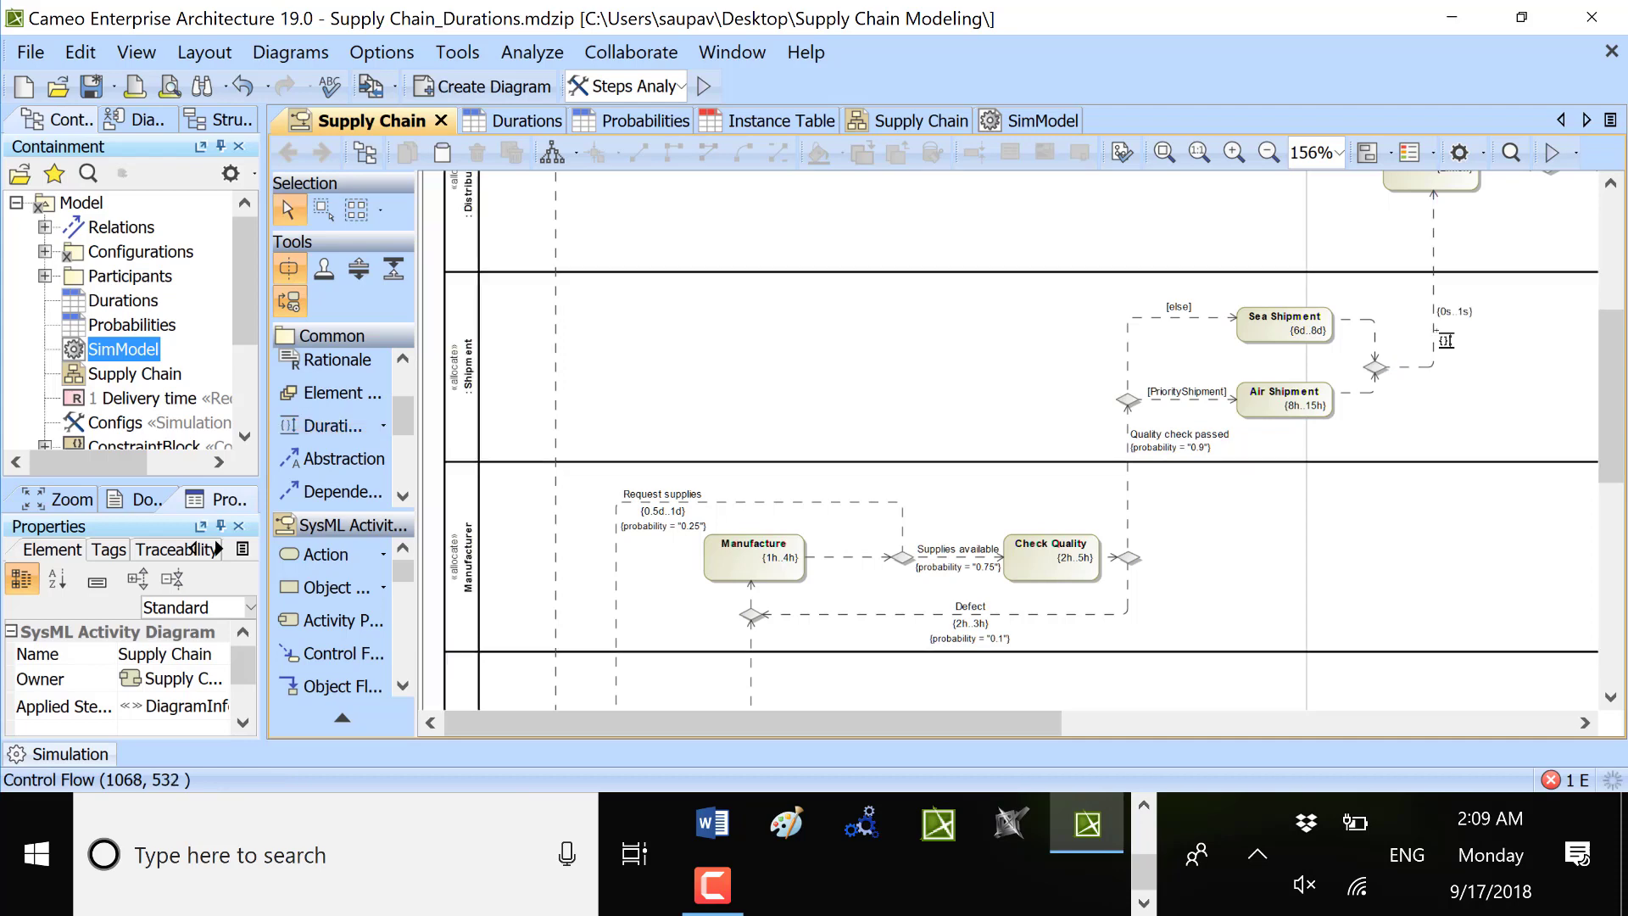
pyautogui.click(1444, 315)
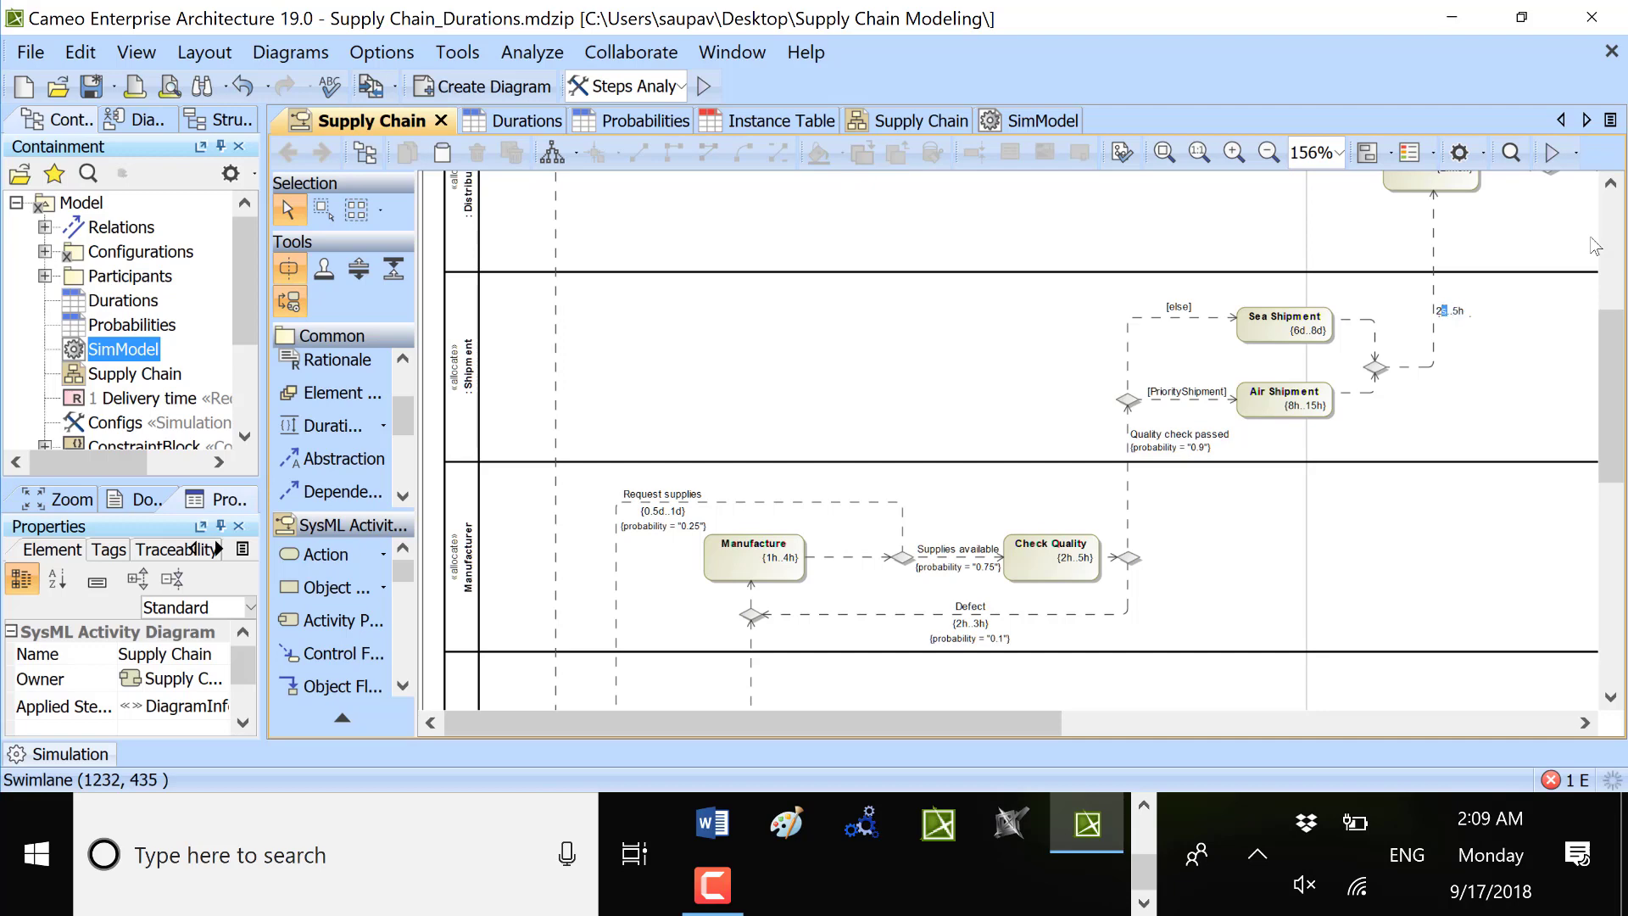
pyautogui.click(1480, 530)
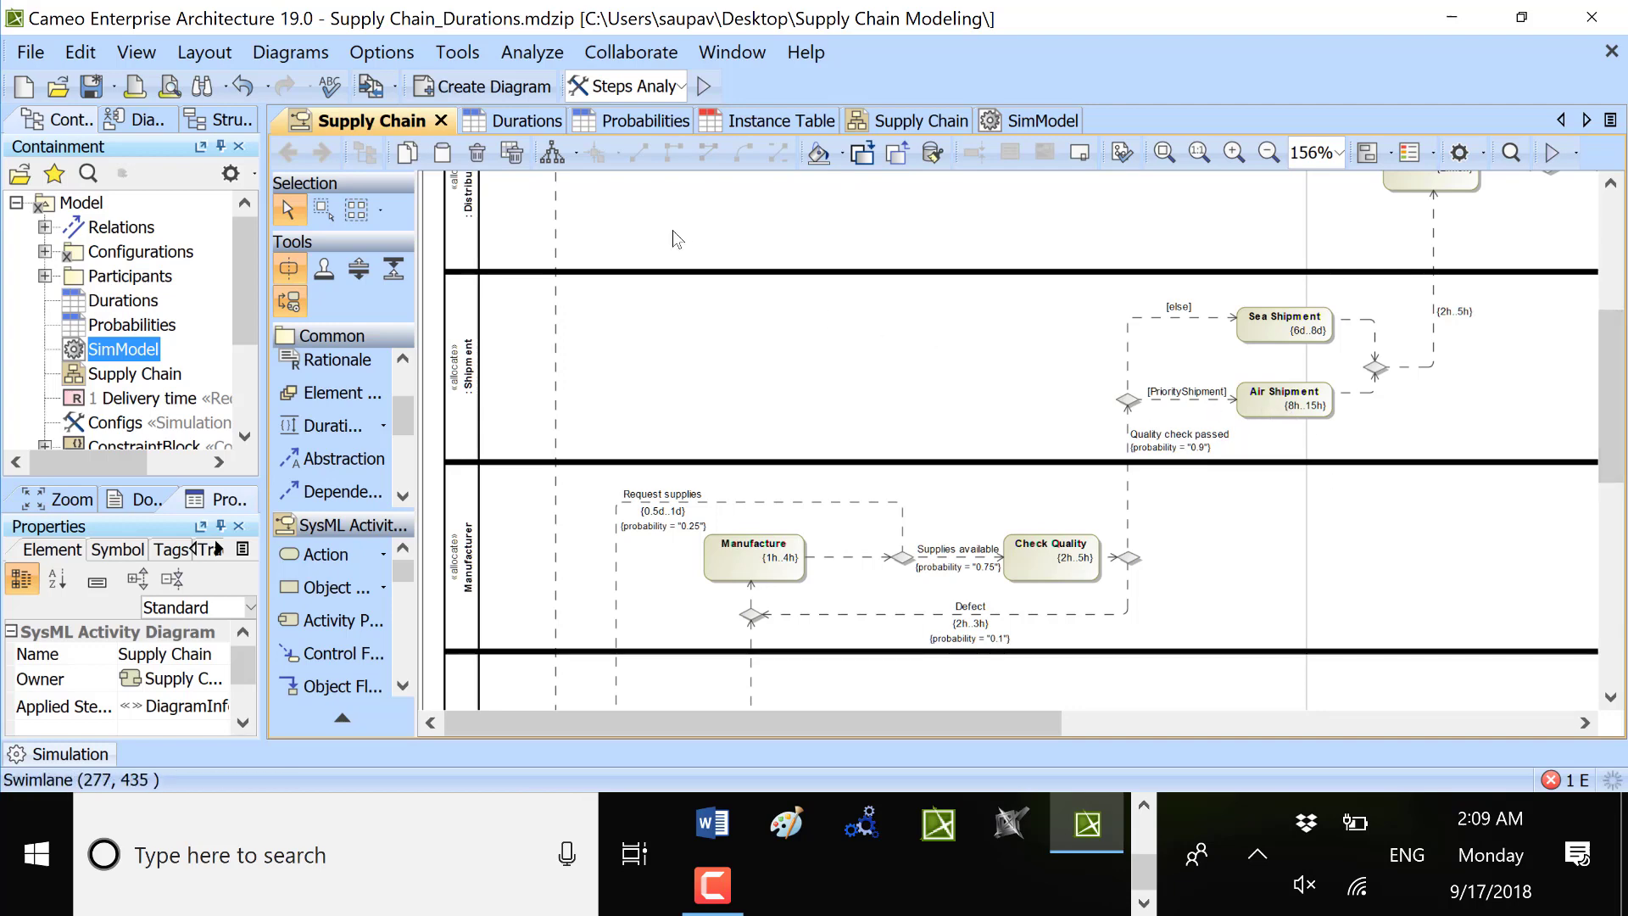
pyautogui.click(521, 124)
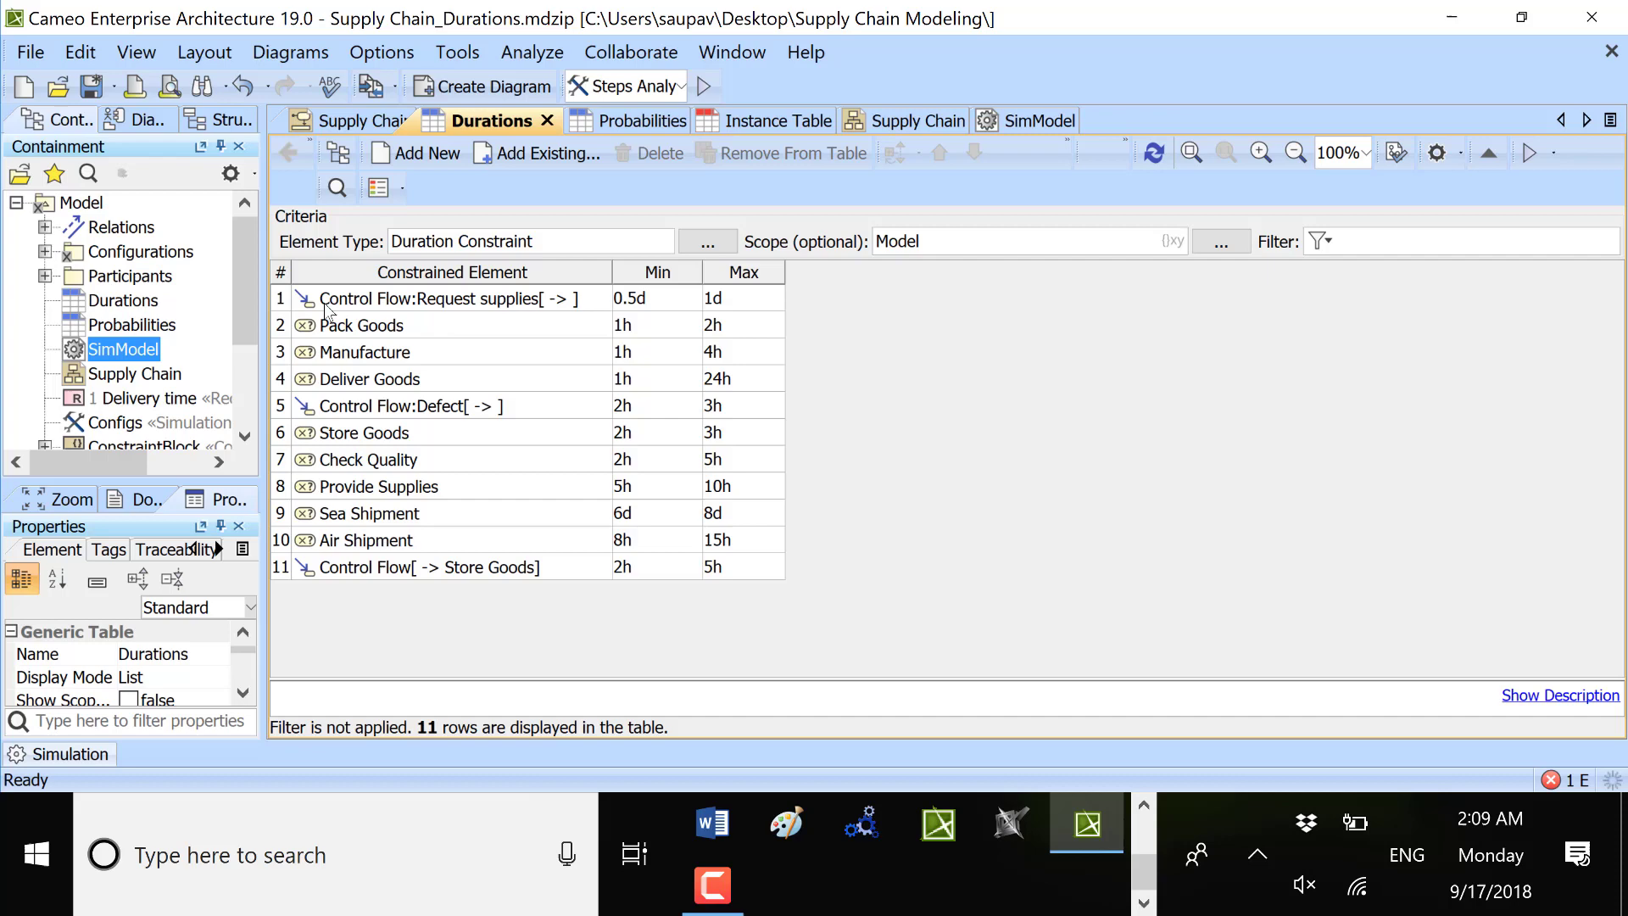
# - Move from the diagram and Durations table to the Probabilities table (Defect 0.1, Supplies available 0.75)
pyautogui.click(349, 120)
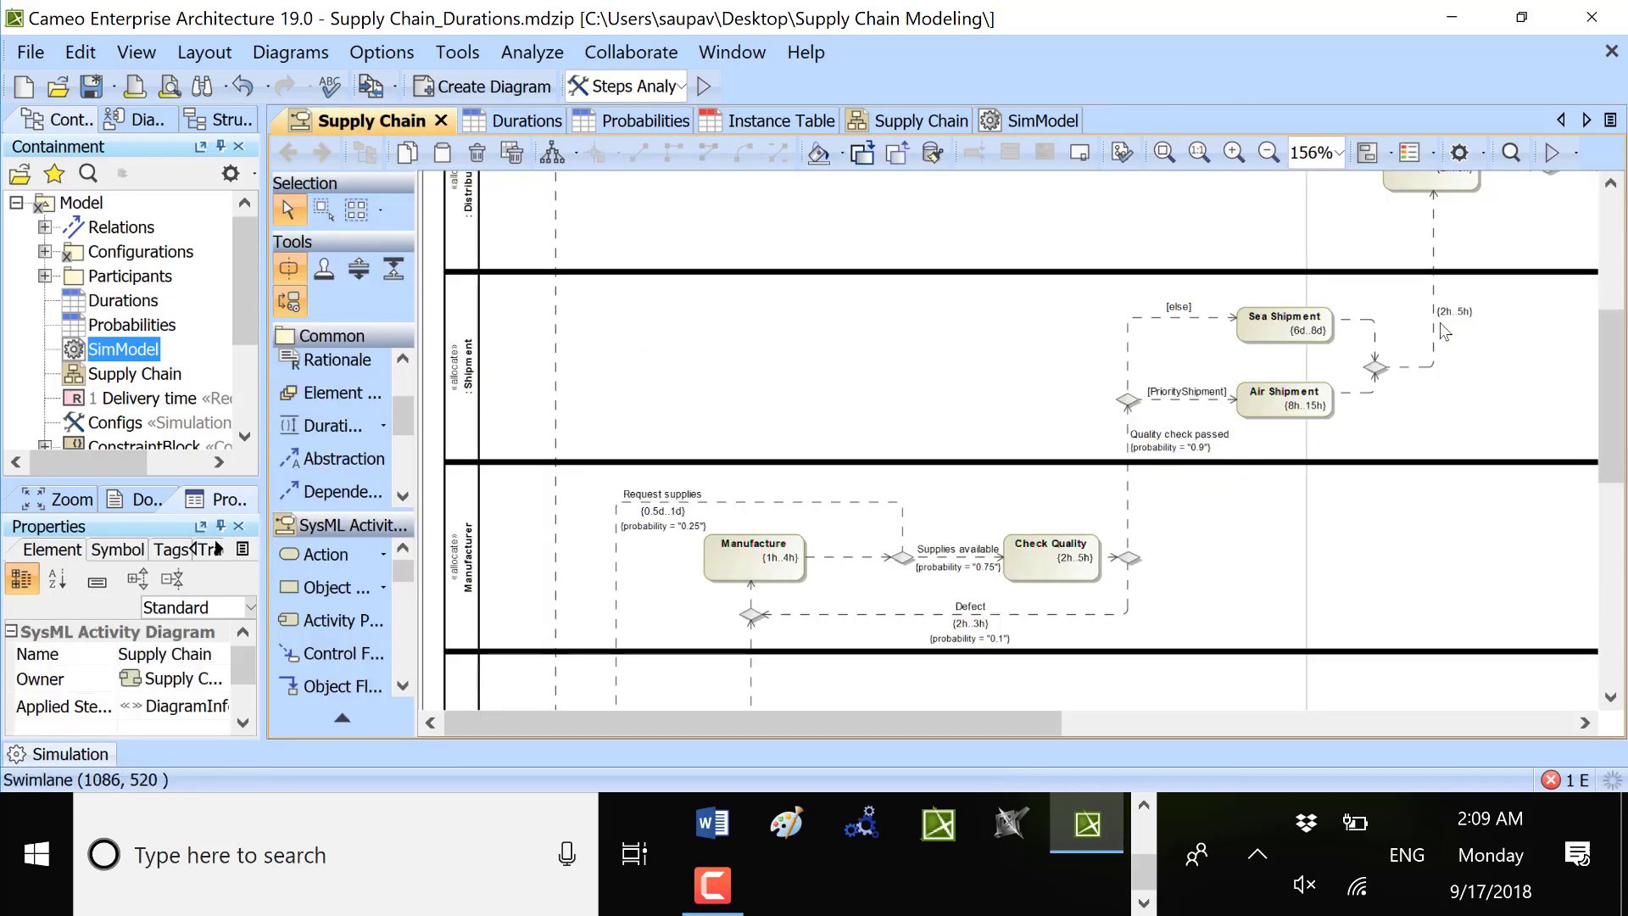
pyautogui.scroll(3, 1445, 330)
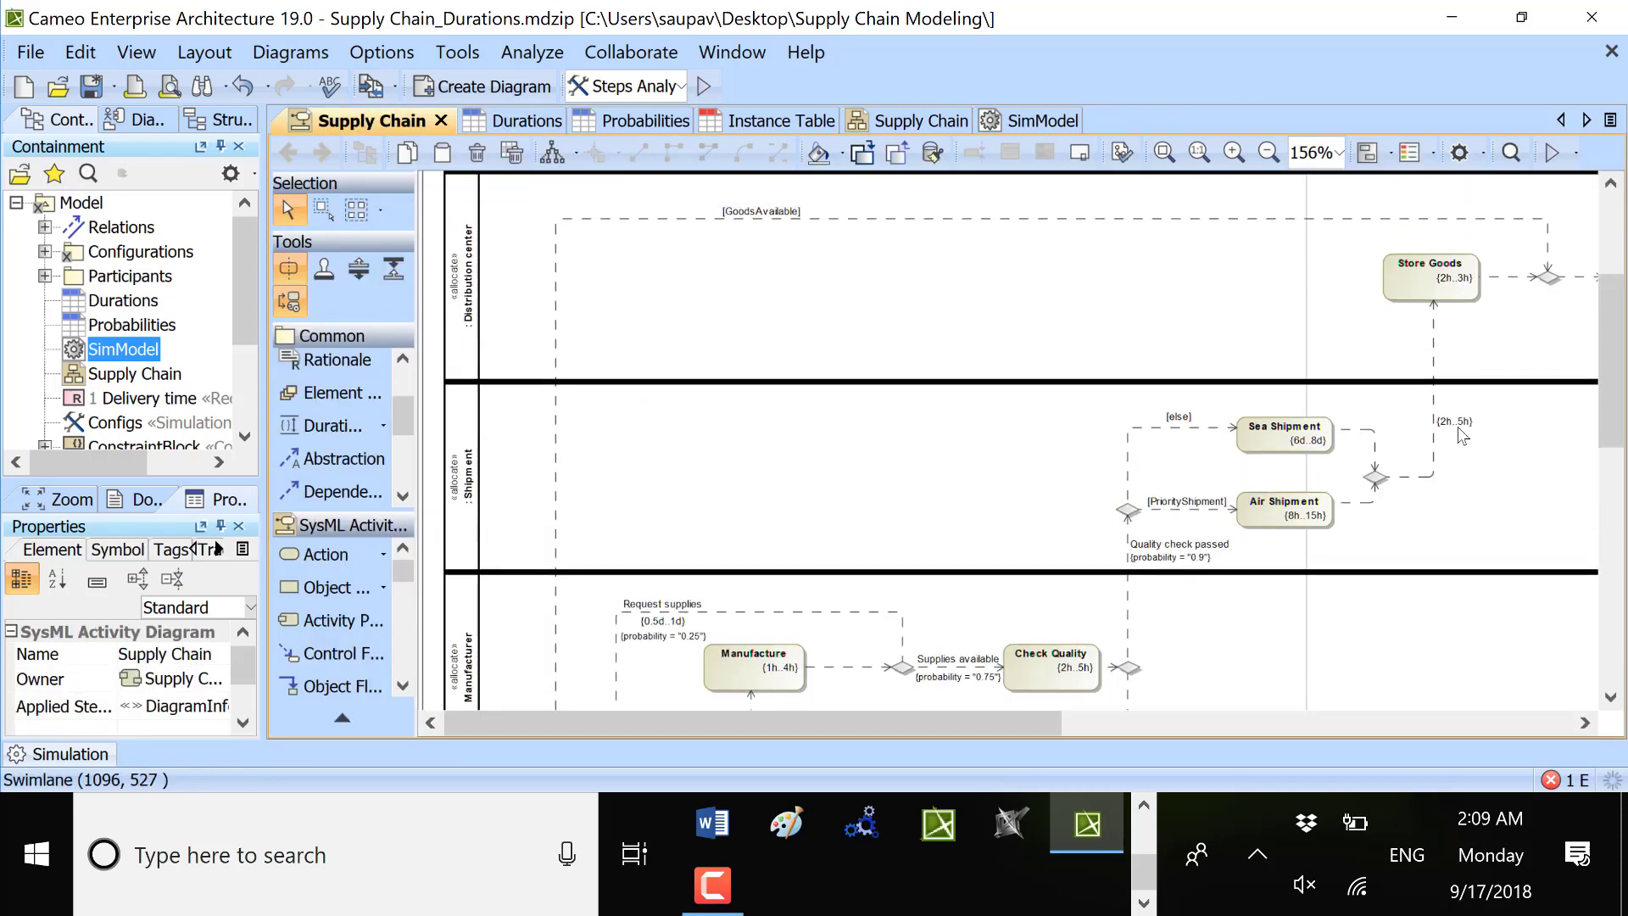
pyautogui.click(505, 119)
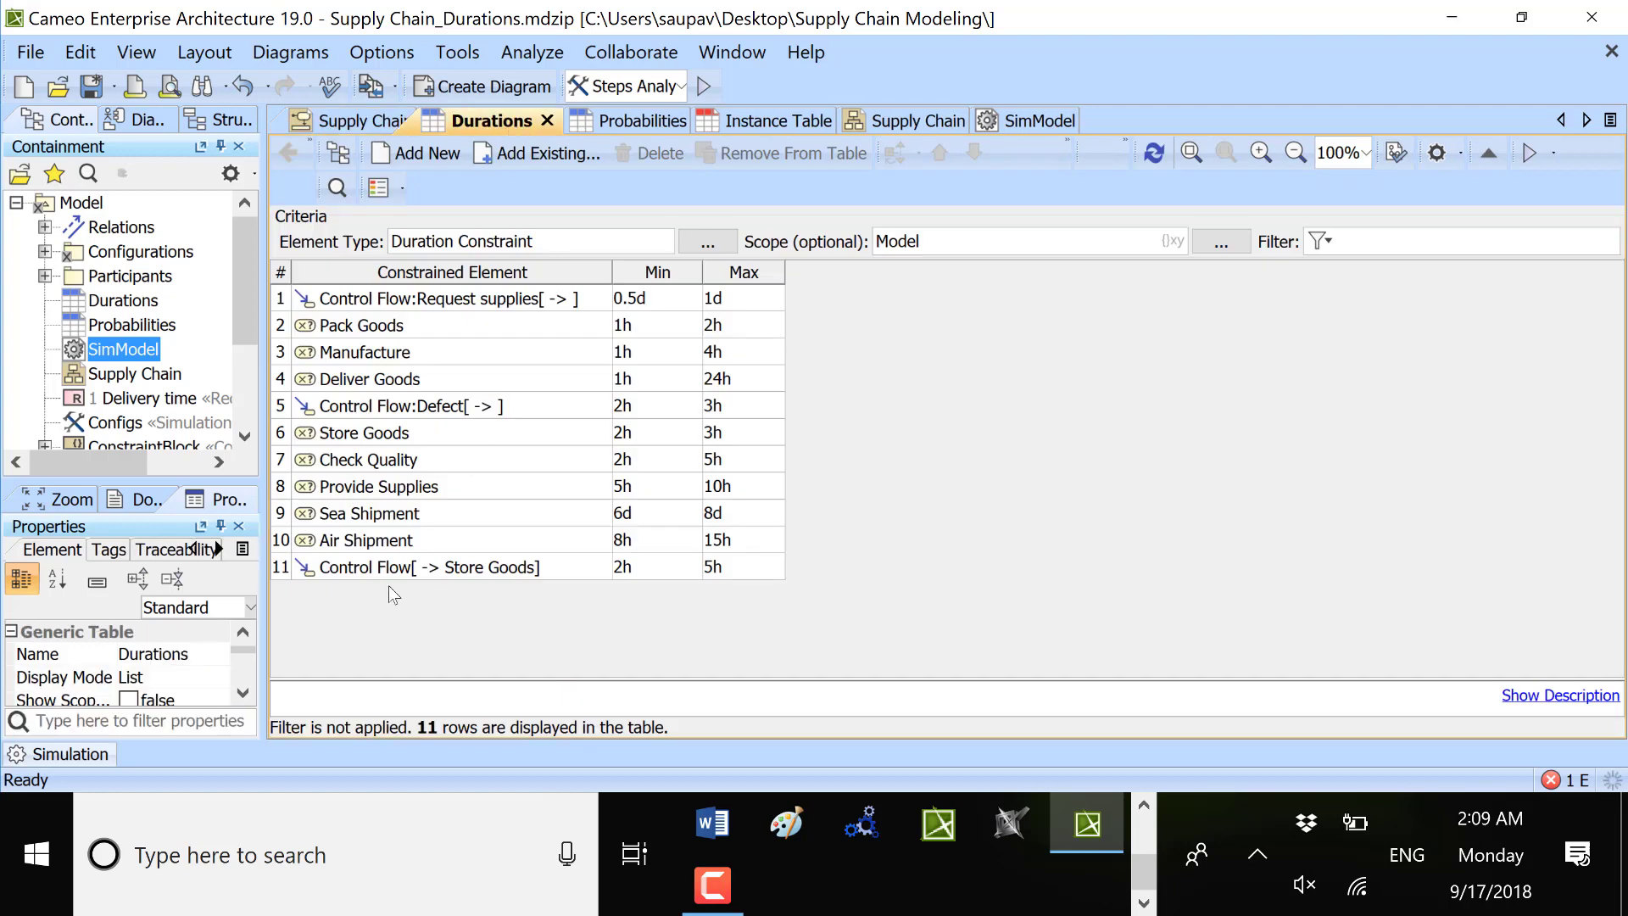
pyautogui.click(335, 121)
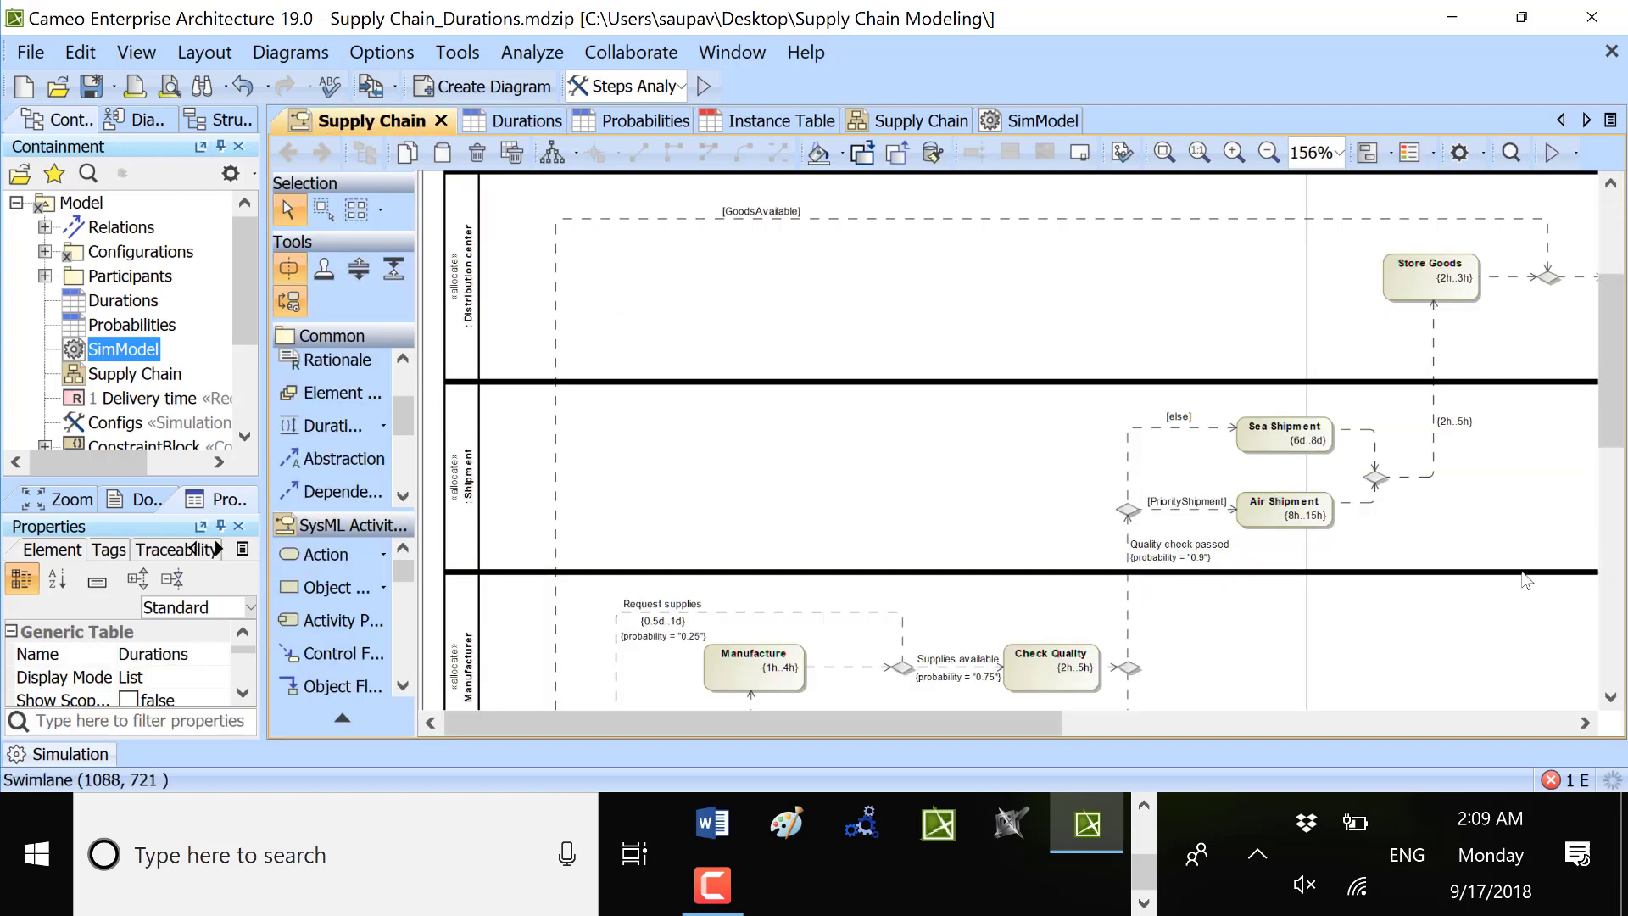
pyautogui.click(604, 123)
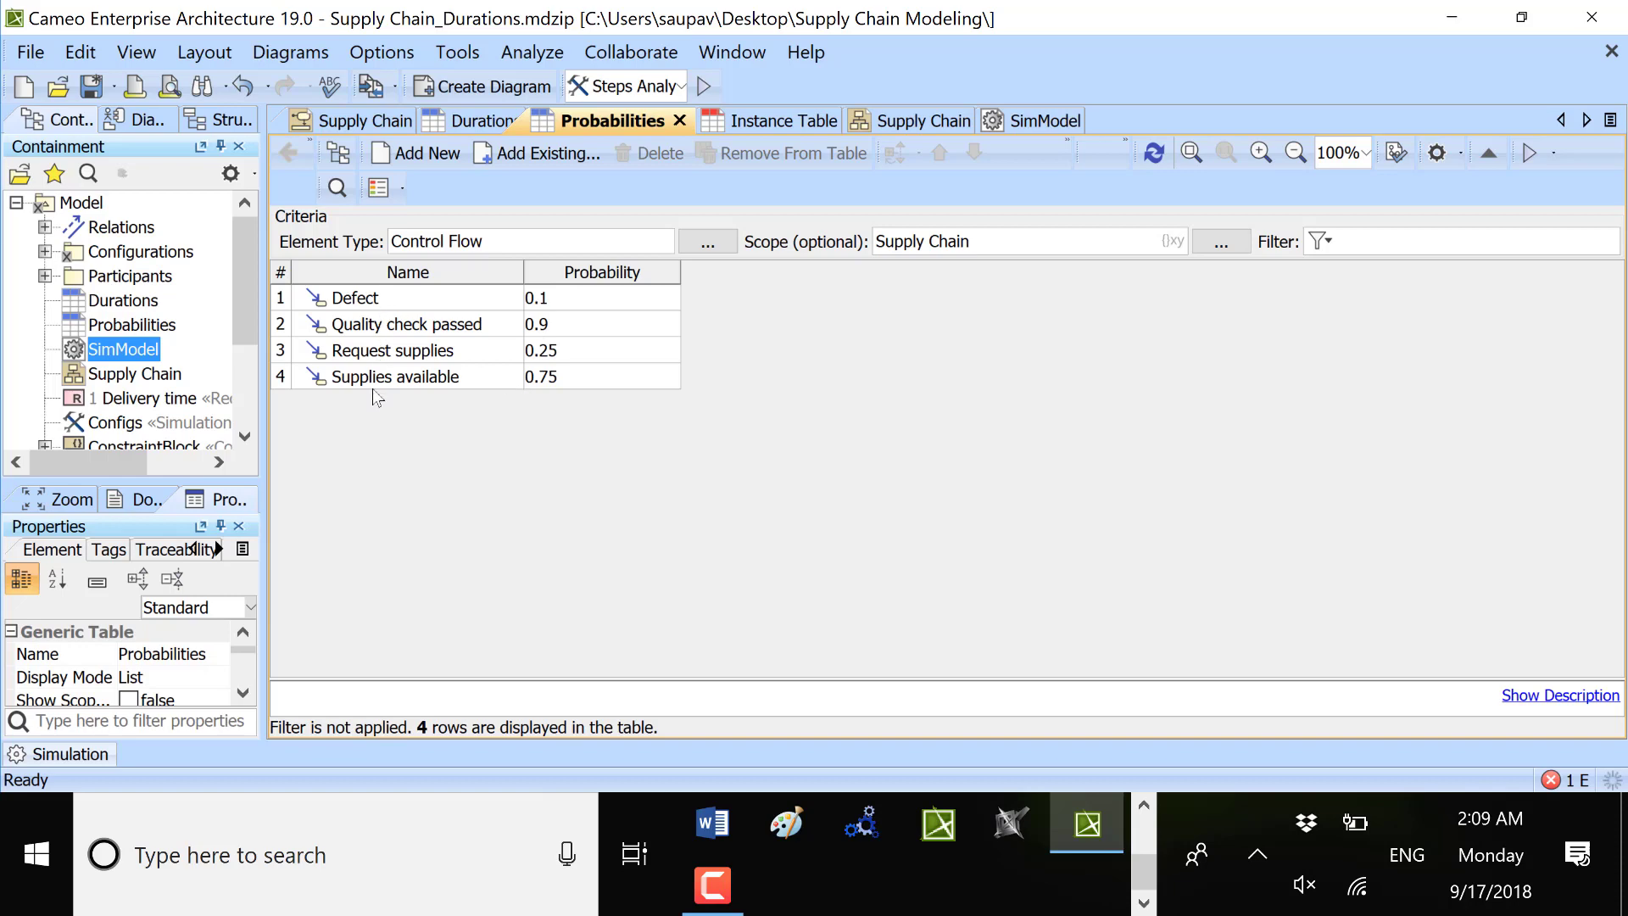
pyautogui.click(365, 301)
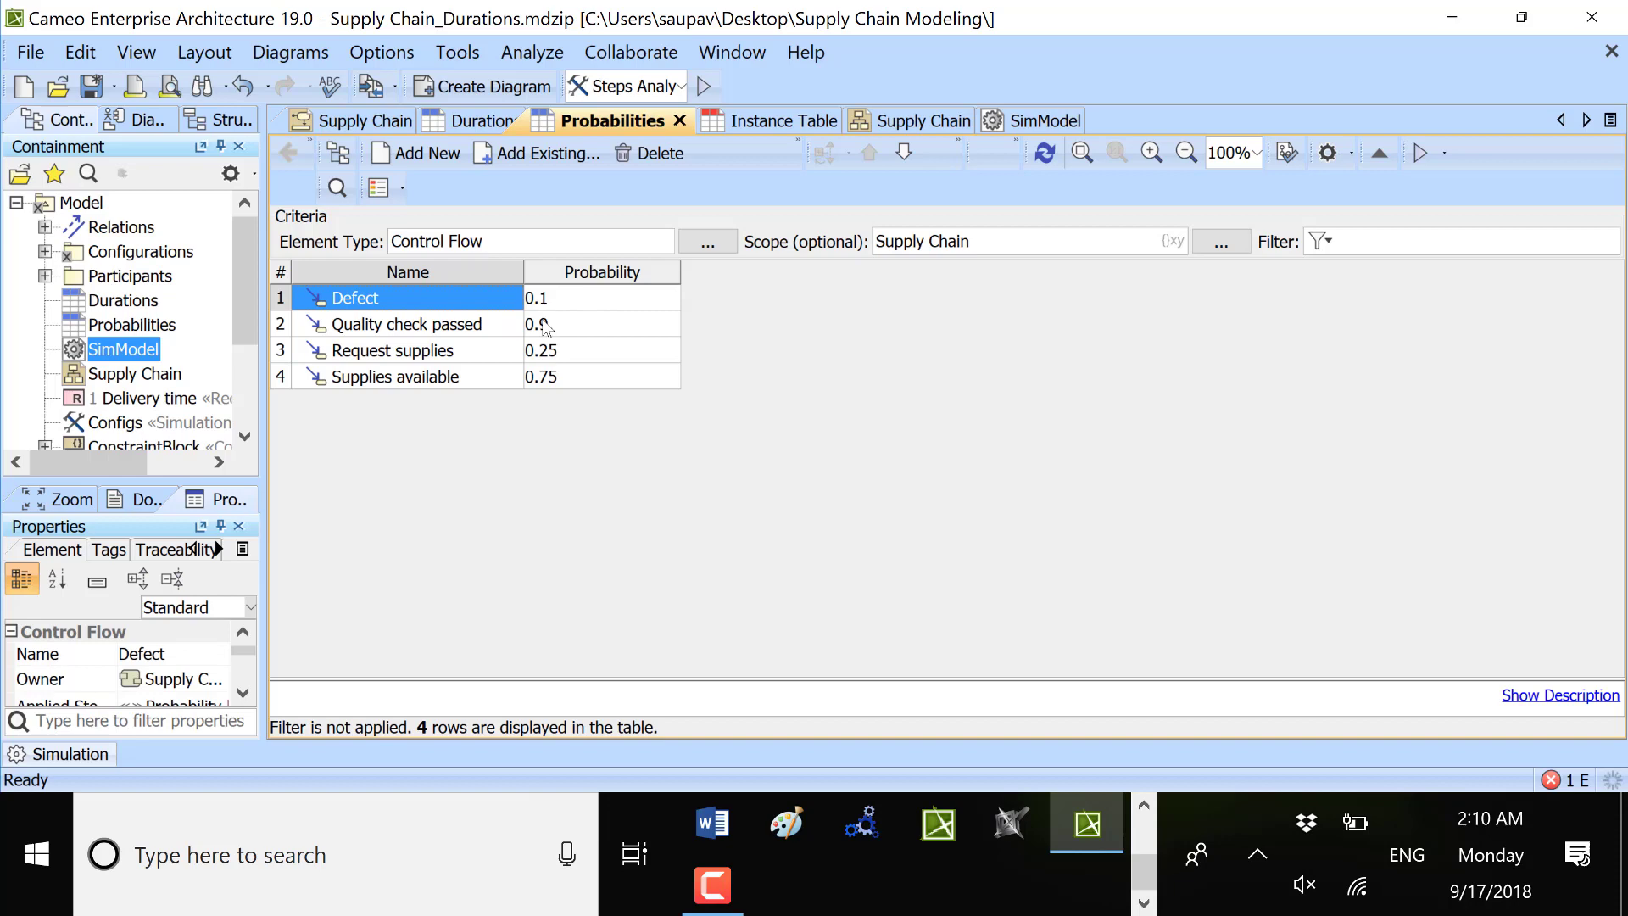
pyautogui.click(390, 327)
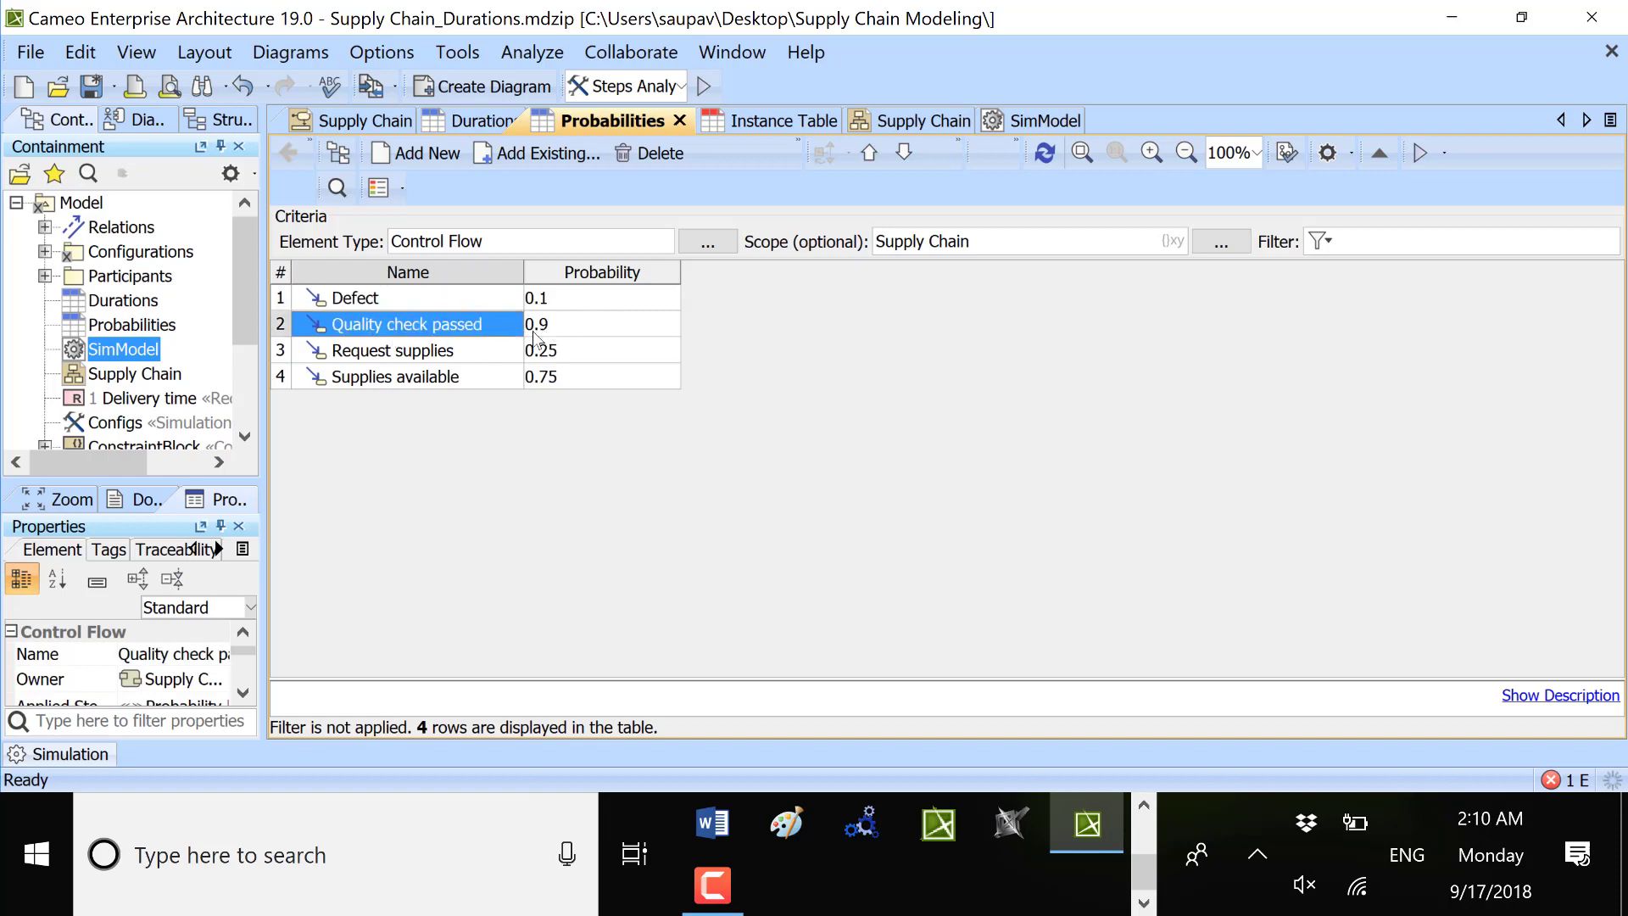
pyautogui.click(398, 355)
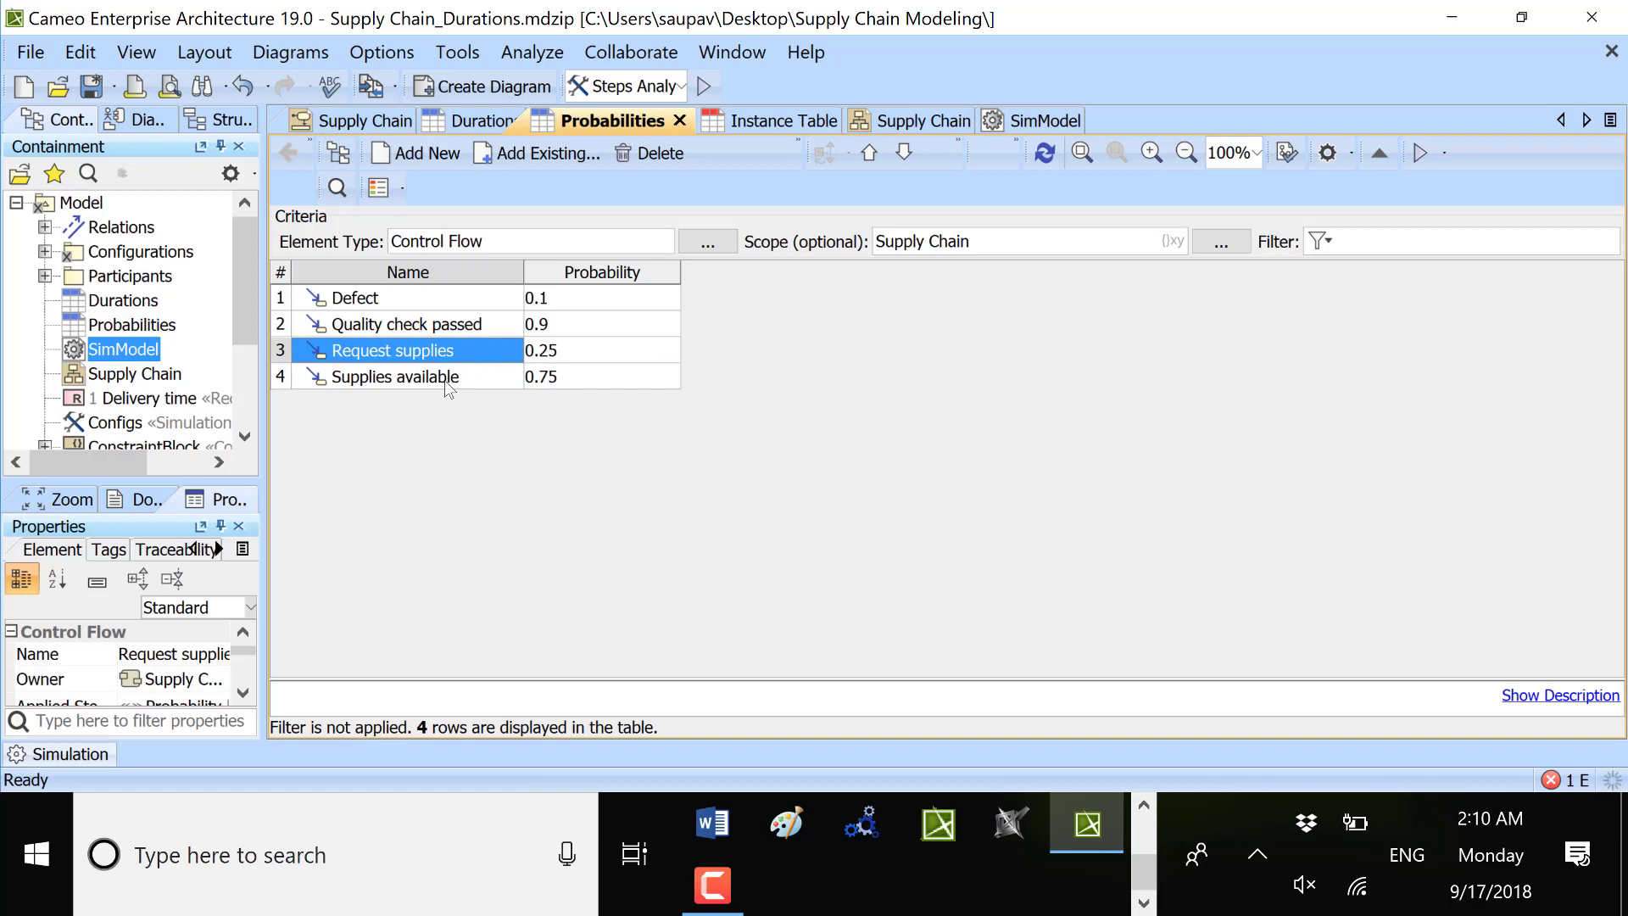
pyautogui.click(444, 380)
pyautogui.click(545, 386)
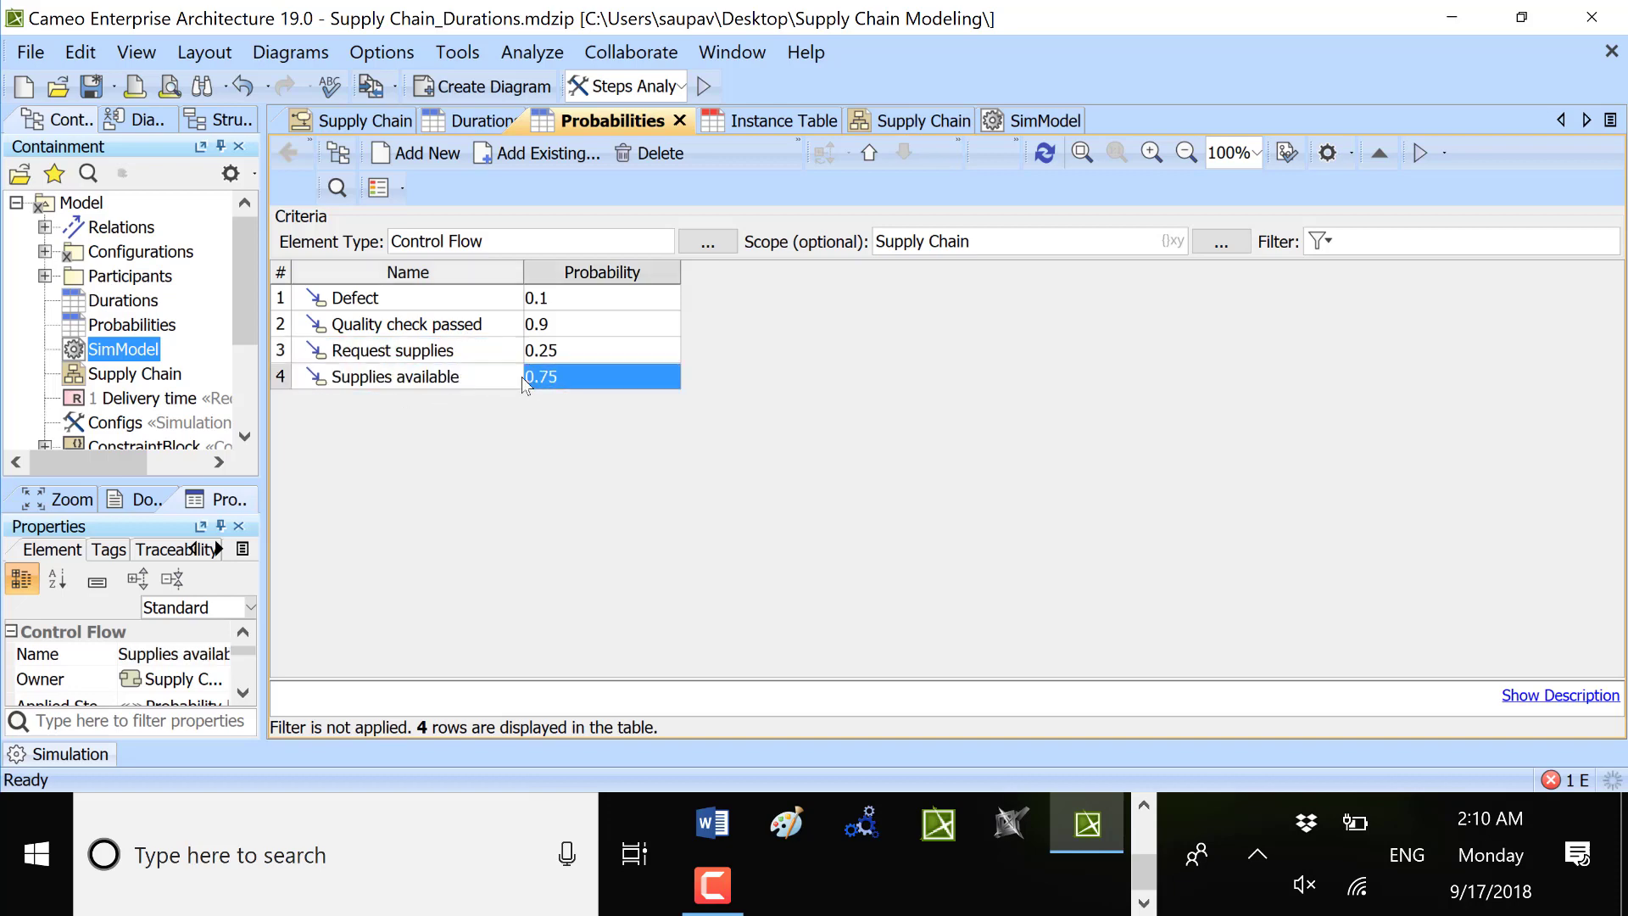
pyautogui.click(509, 350)
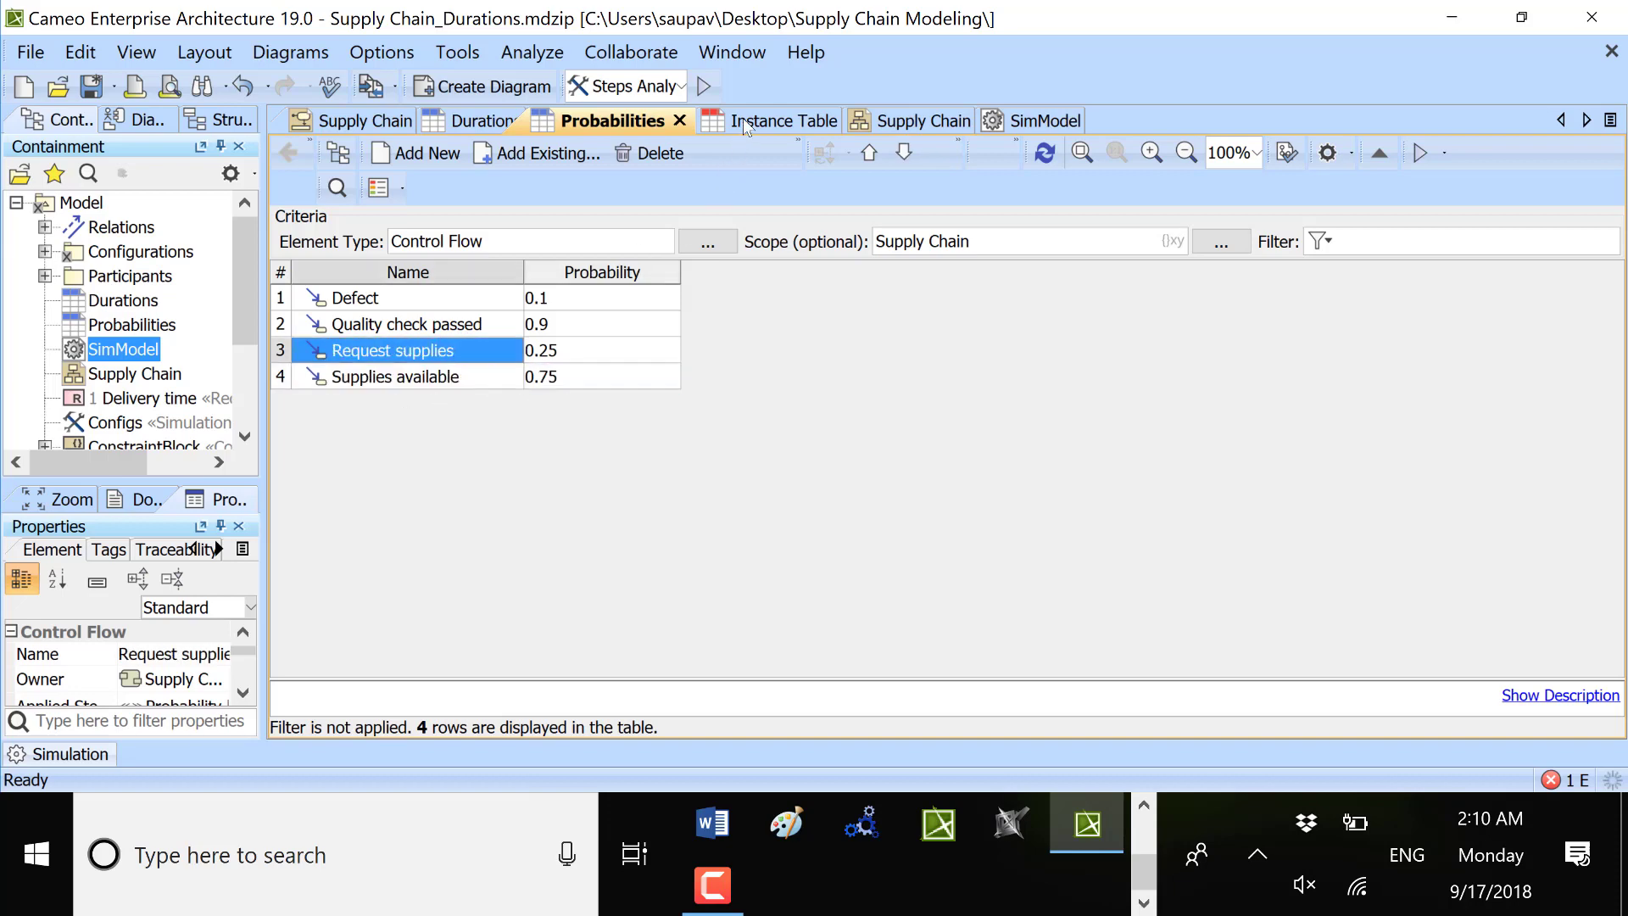
# - Return to the Supply Chain activity diagram and review swimlanes like Sea Shipment 6d..8d and Air Shipment 8h..15h
pyautogui.click(461, 115)
pyautogui.click(366, 121)
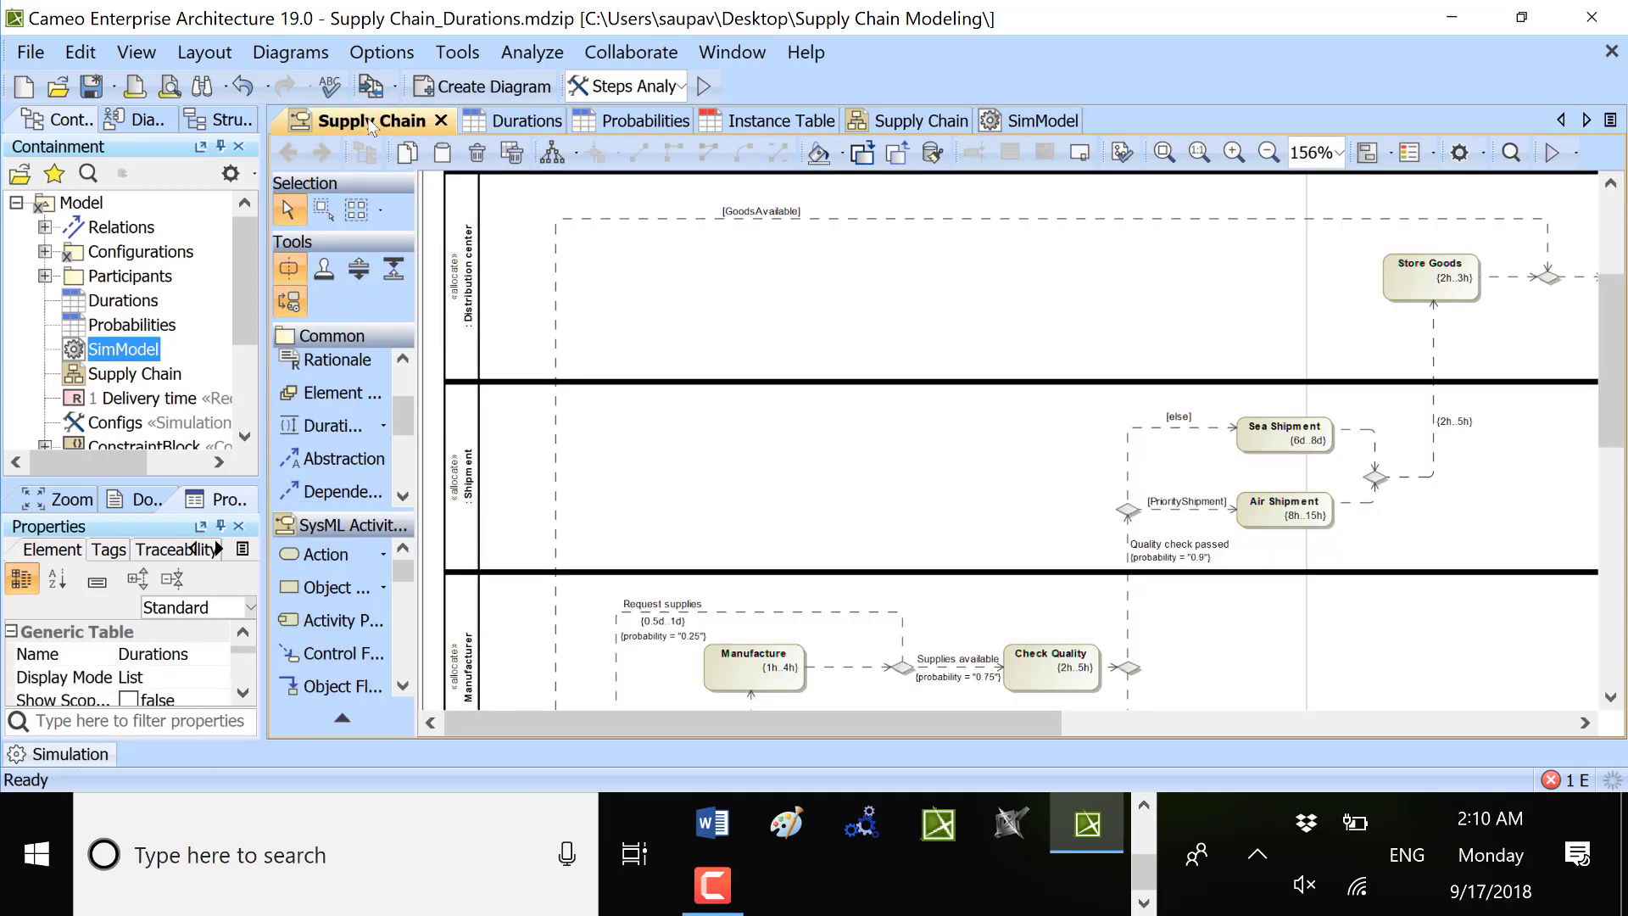
pyautogui.scroll(-6, 683, 637)
pyautogui.scroll(5, 585, 551)
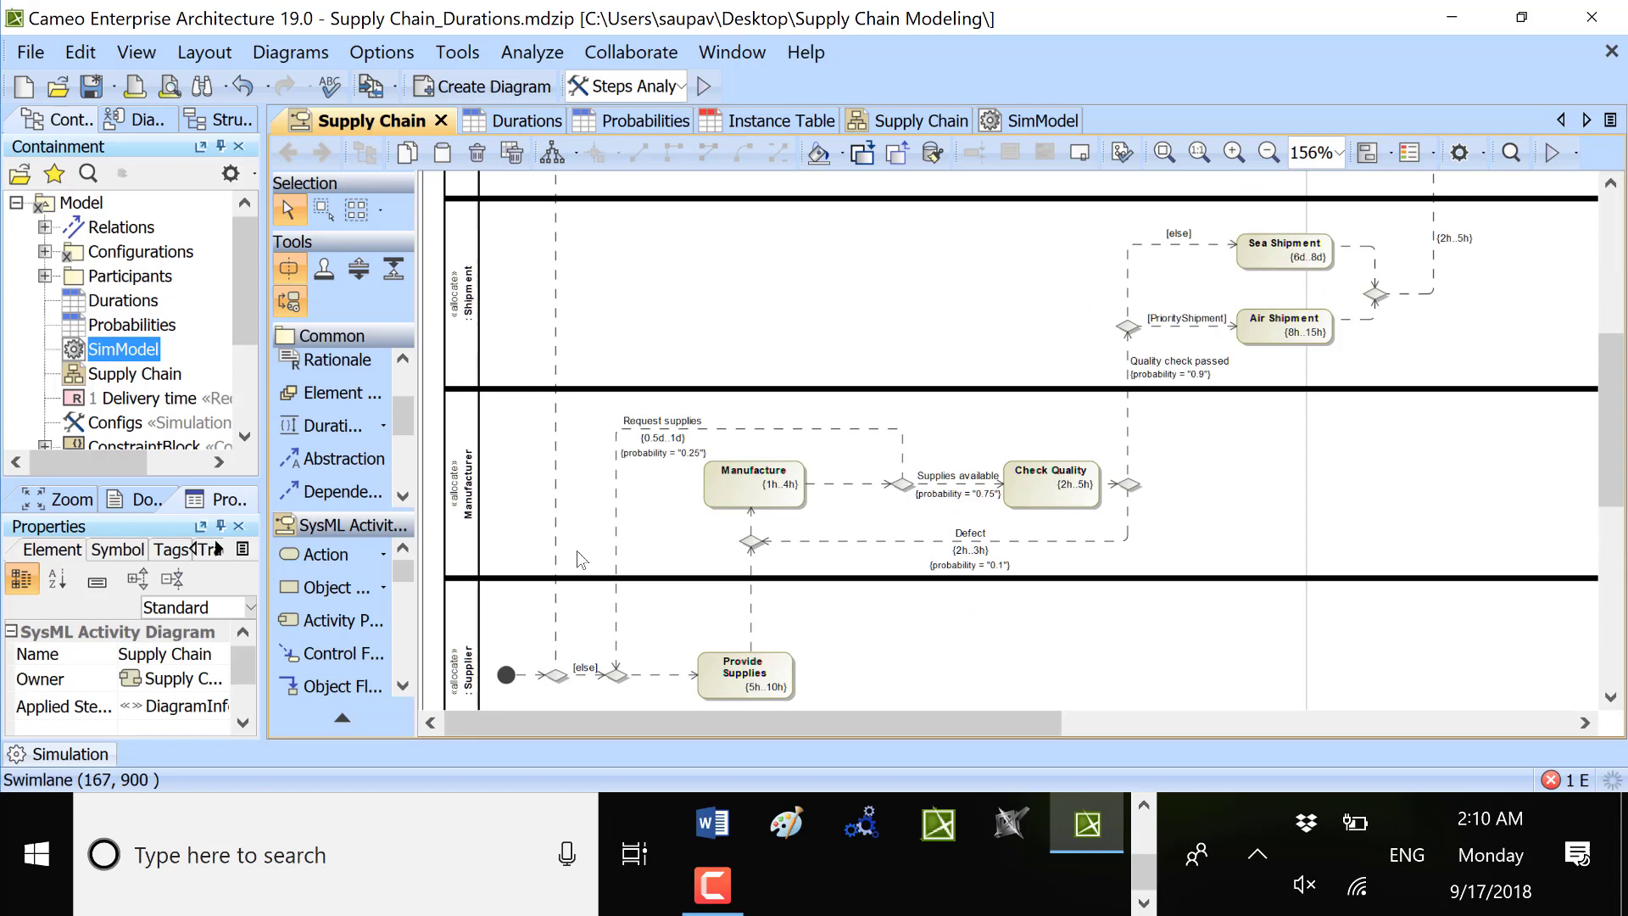
pyautogui.scroll(3, 593, 552)
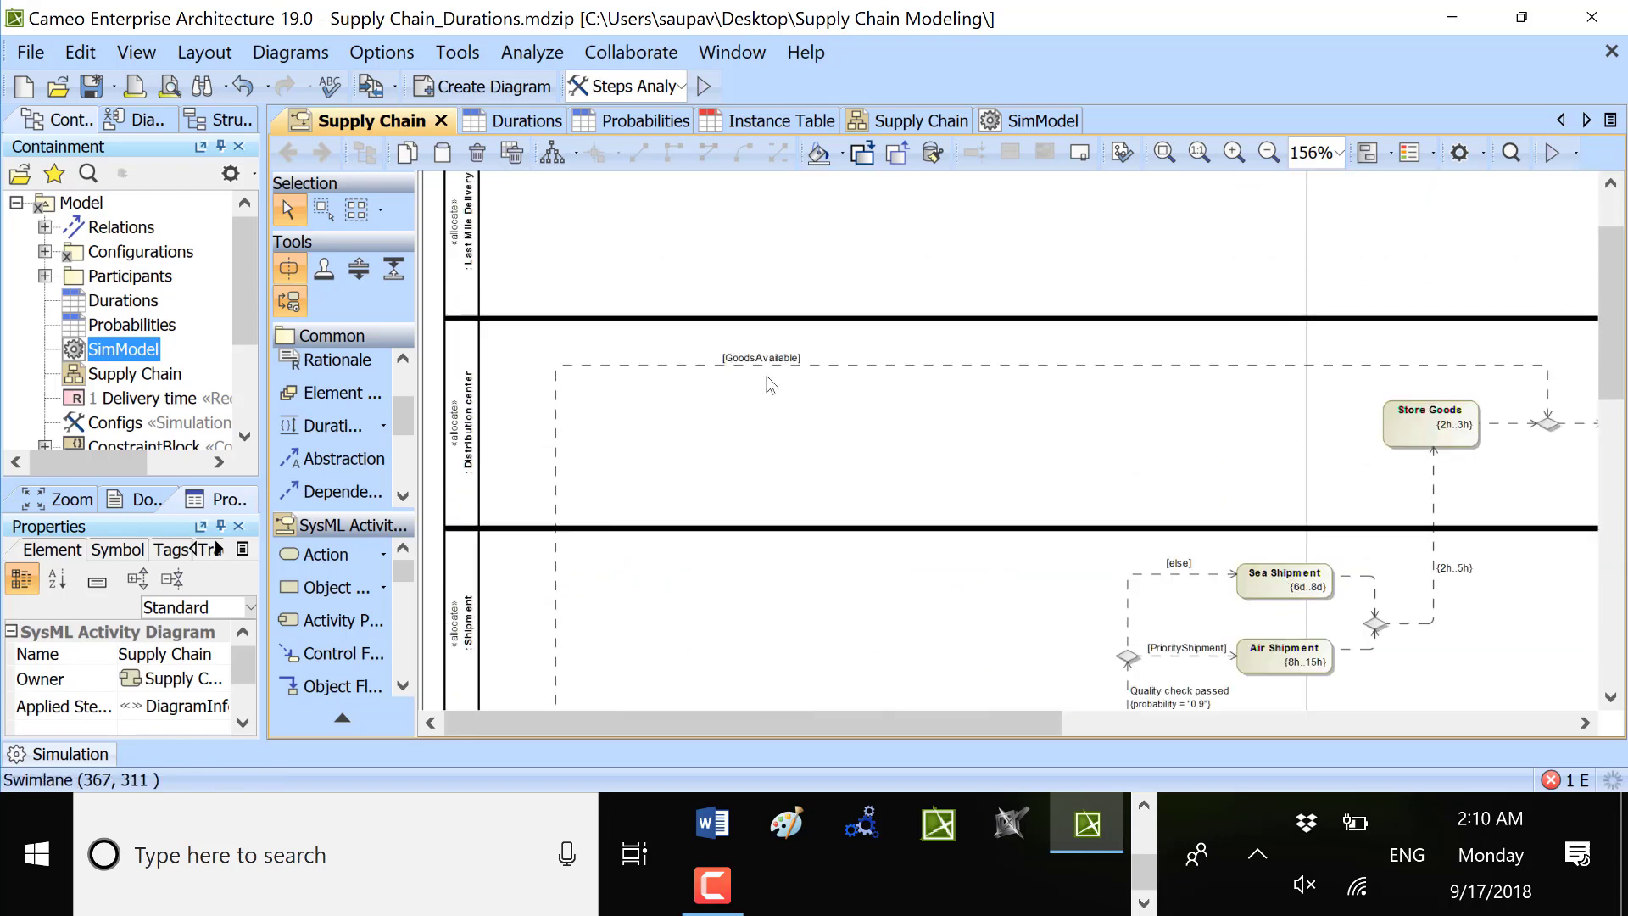
pyautogui.moveTo(779, 720); pyautogui.dragTo(663, 697)
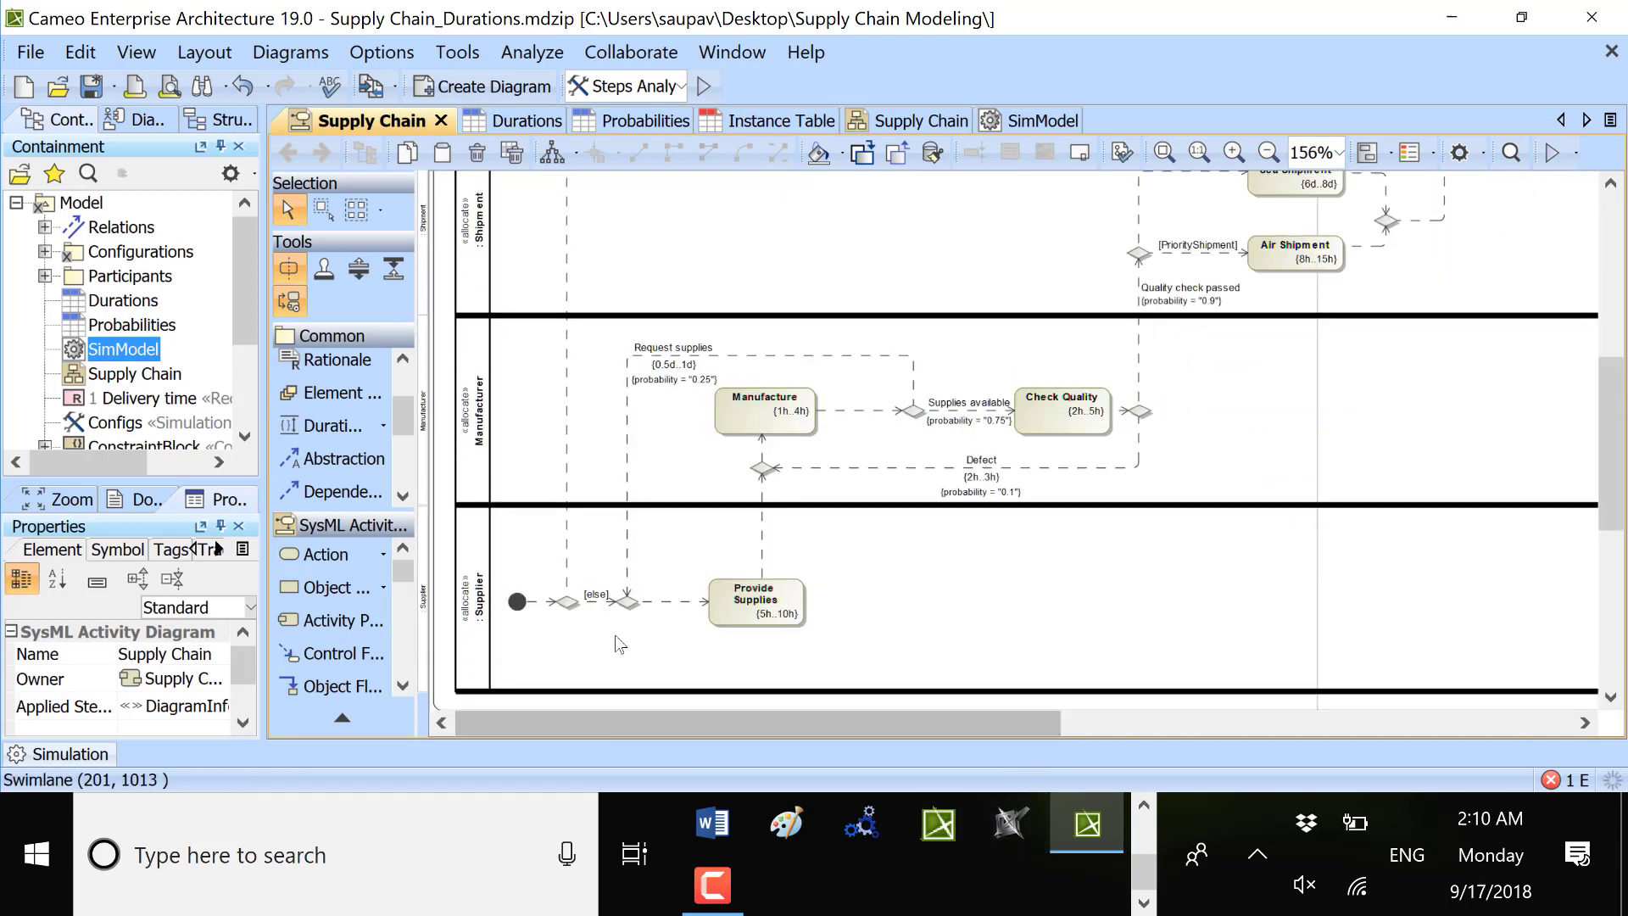
pyautogui.scroll(3, 746, 594)
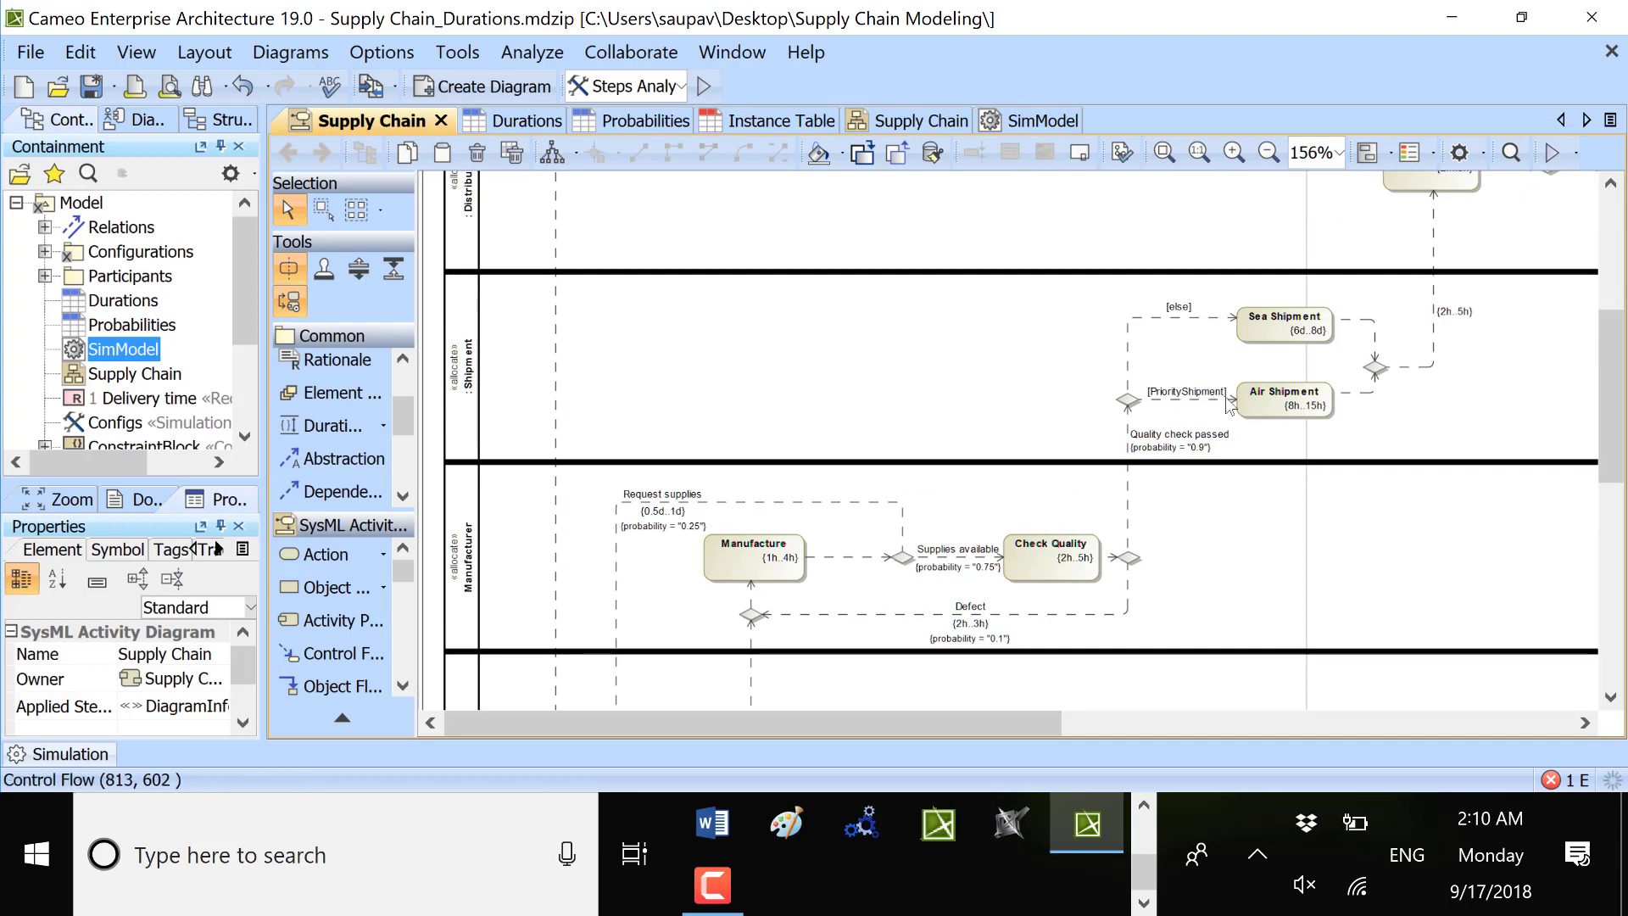
pyautogui.scroll(2, 1240, 356)
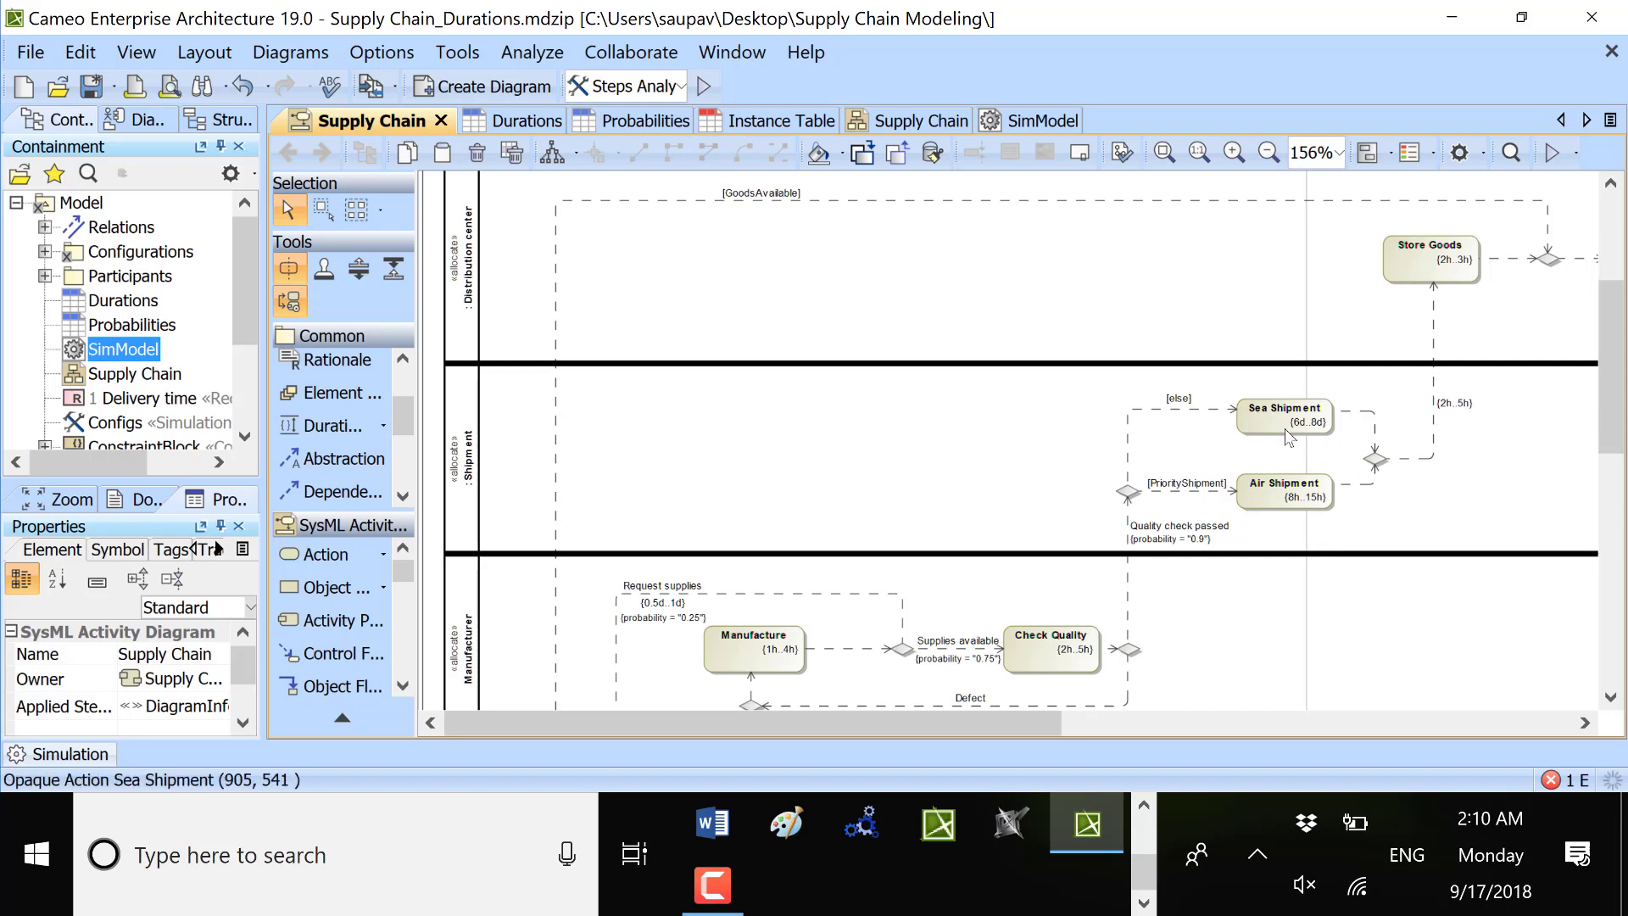
# - Inspect supply Chain, supply Chain1 and supply Chain2 rows with their GoodsAvailable and PriorityShipment values
pyautogui.click(727, 121)
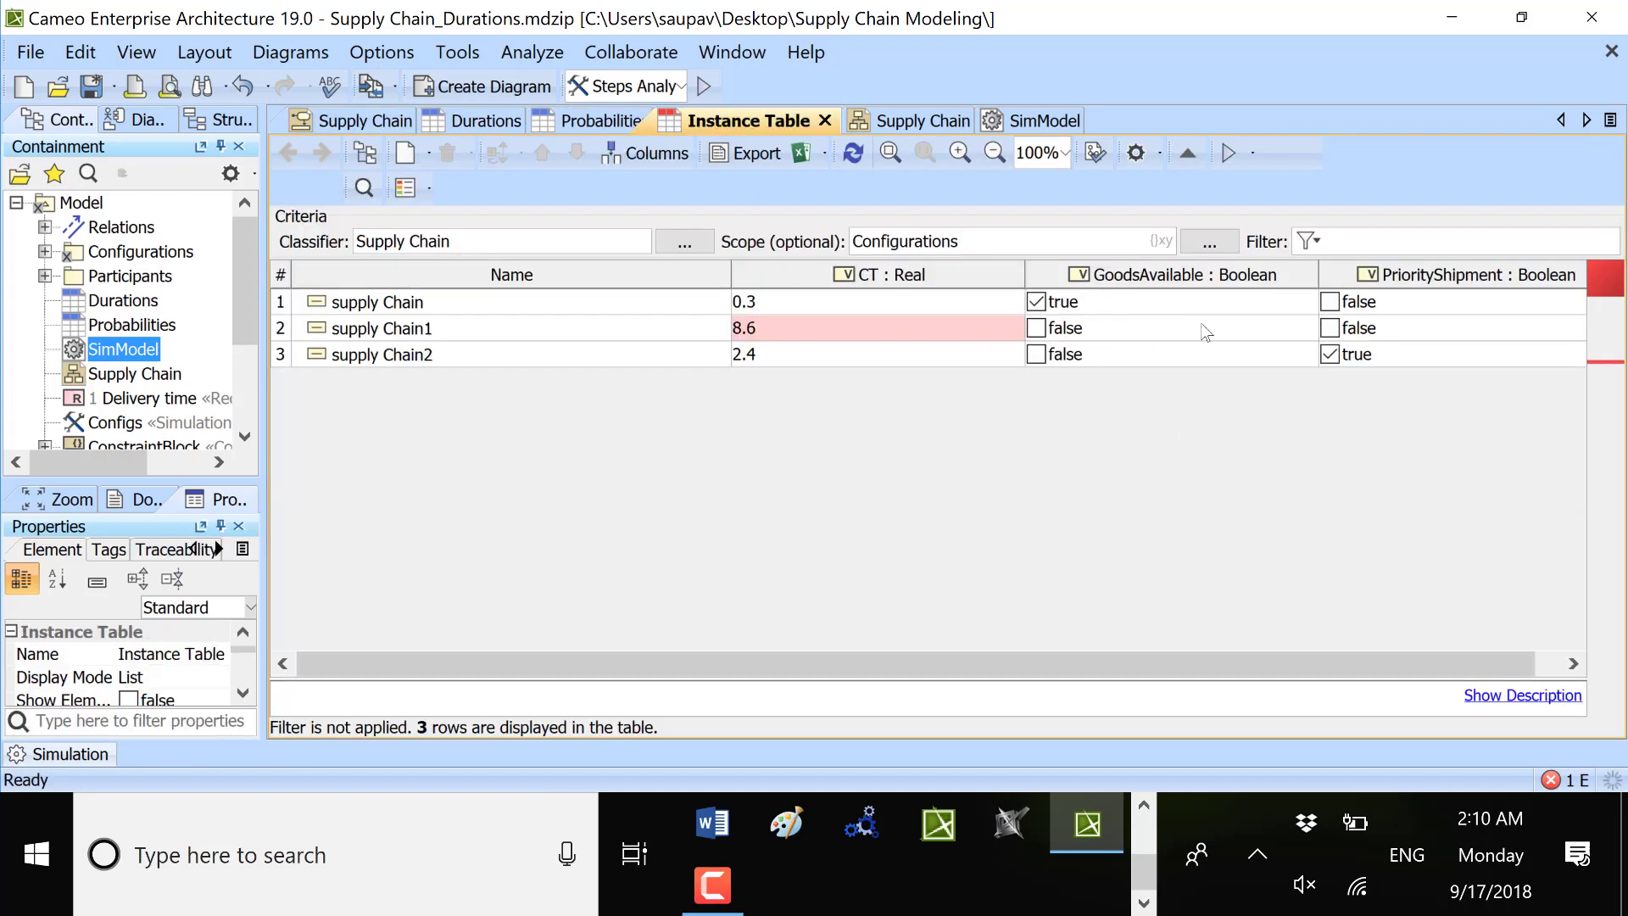
pyautogui.click(359, 305)
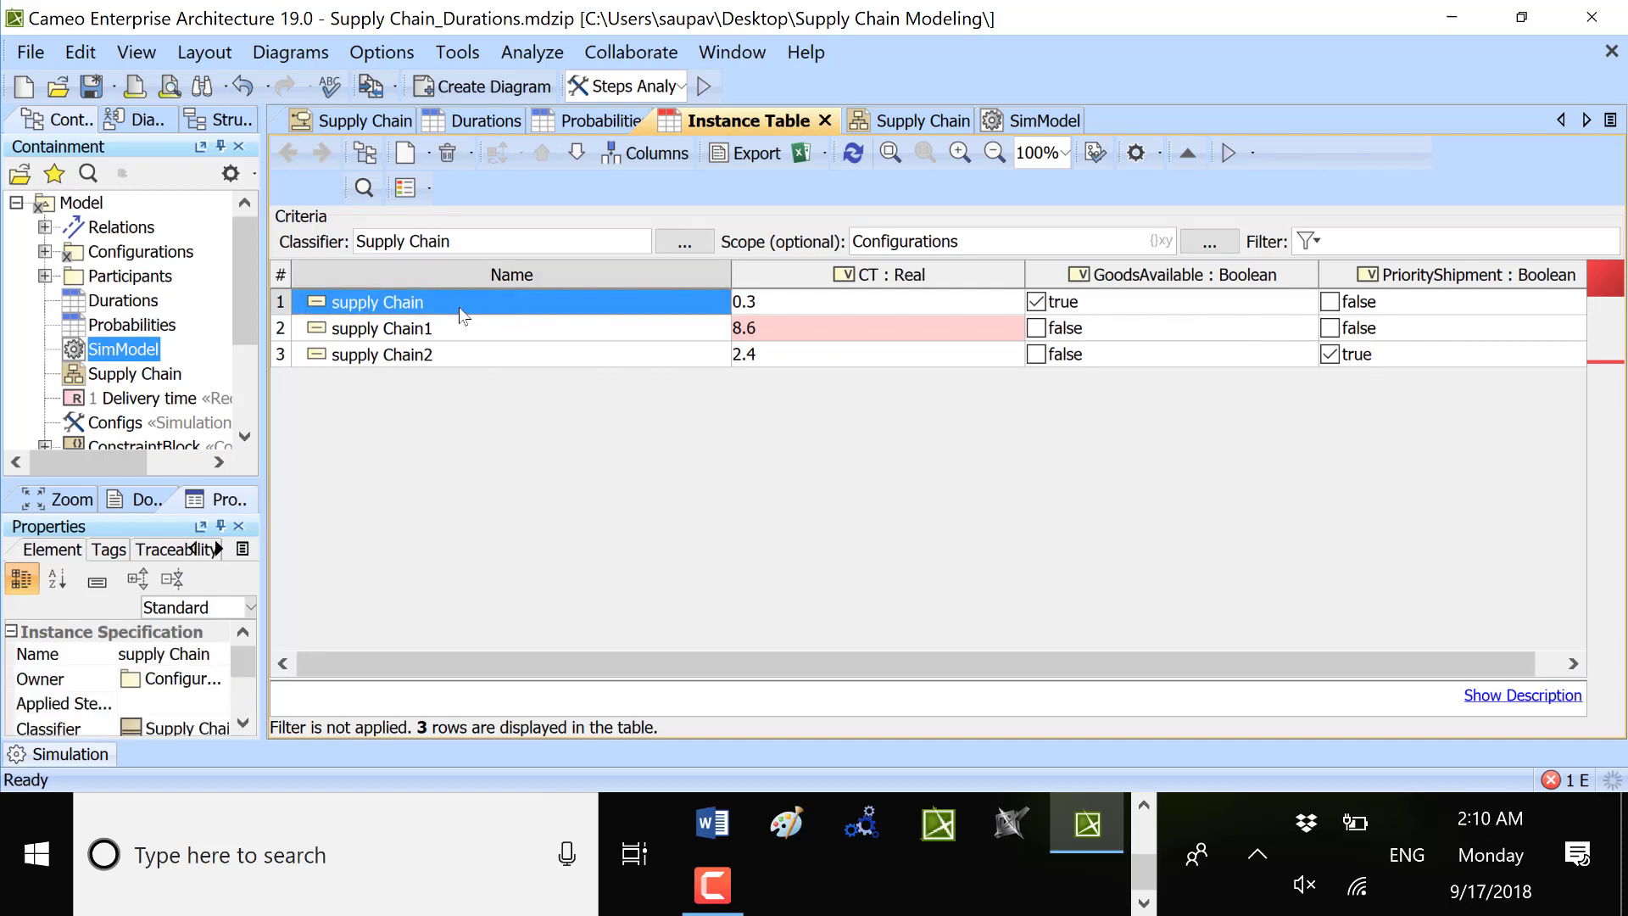
pyautogui.click(1129, 304)
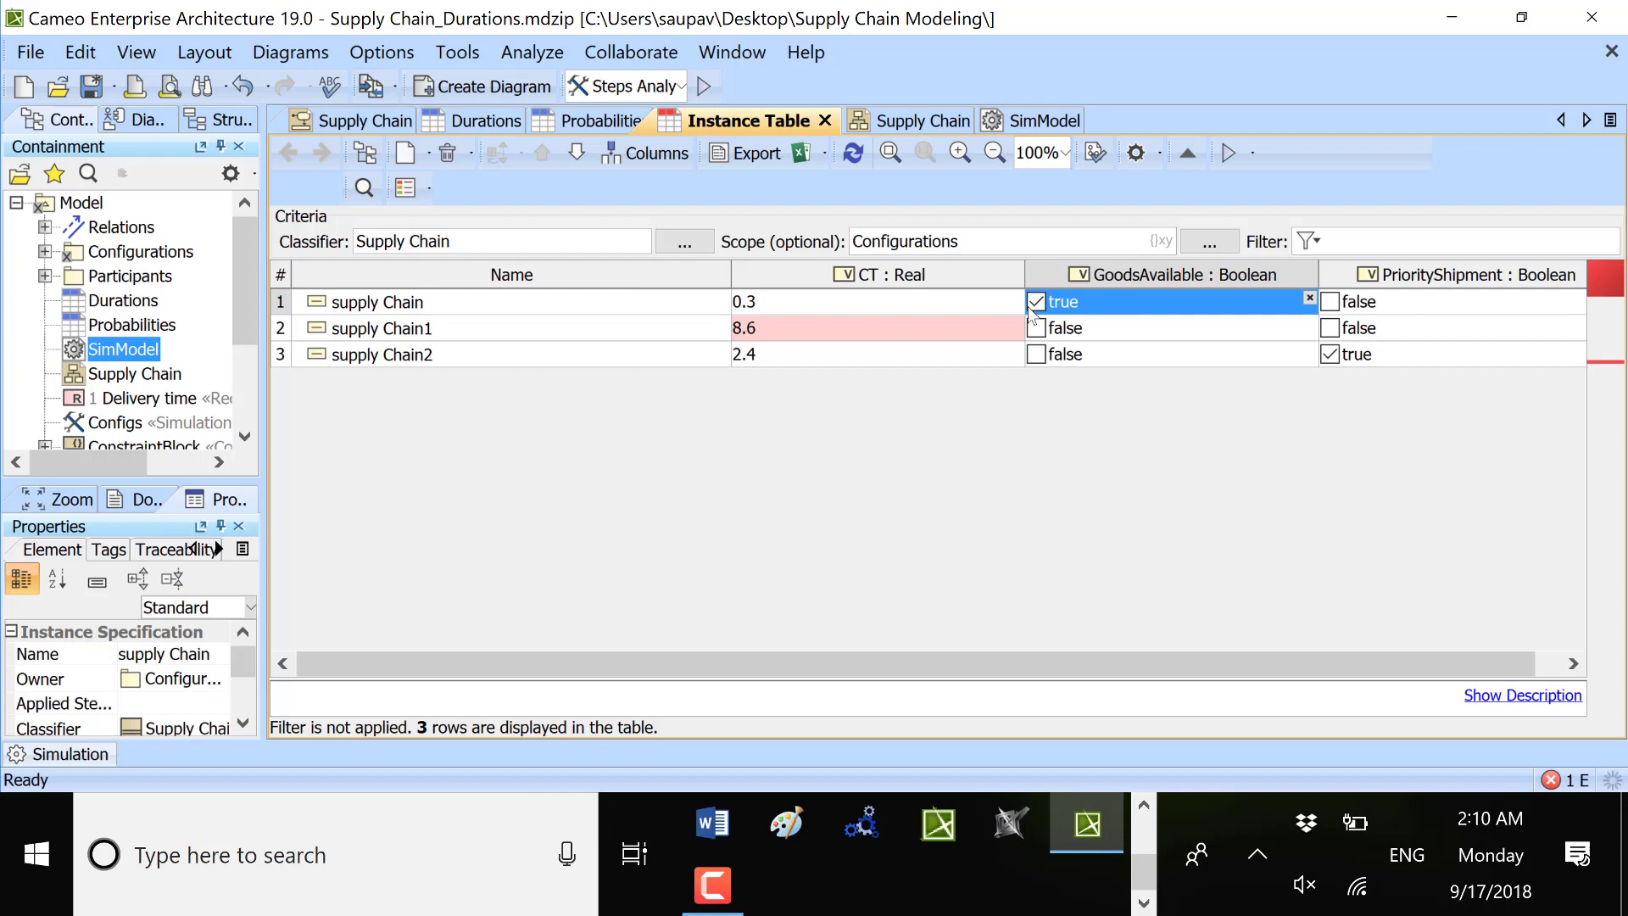
pyautogui.click(1435, 302)
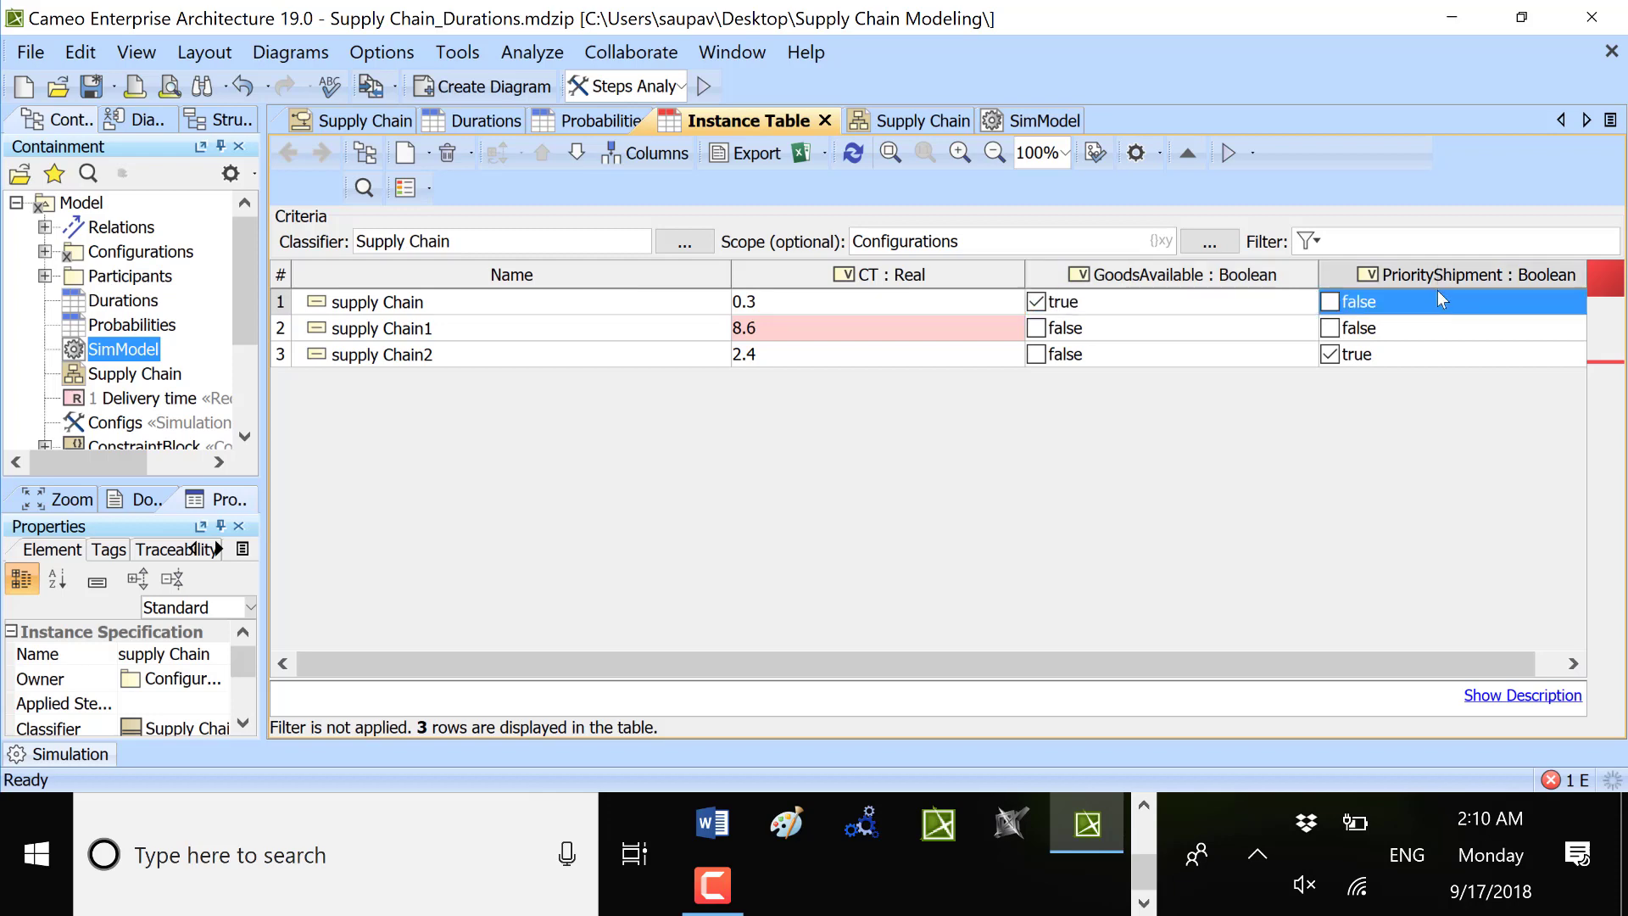
pyautogui.click(430, 331)
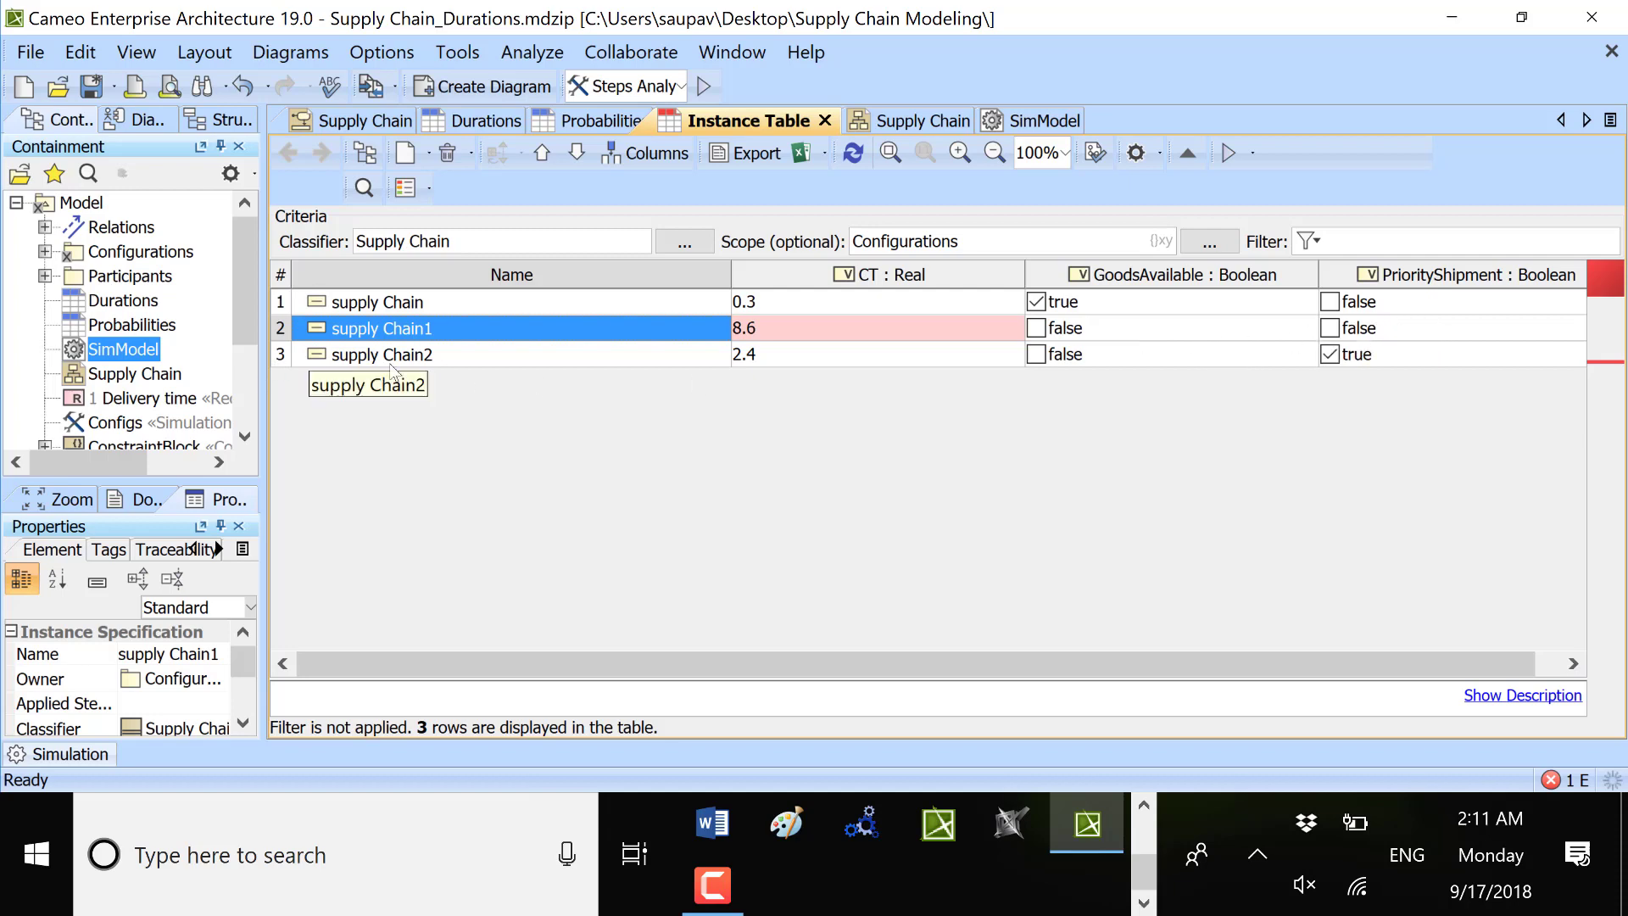
pyautogui.click(509, 354)
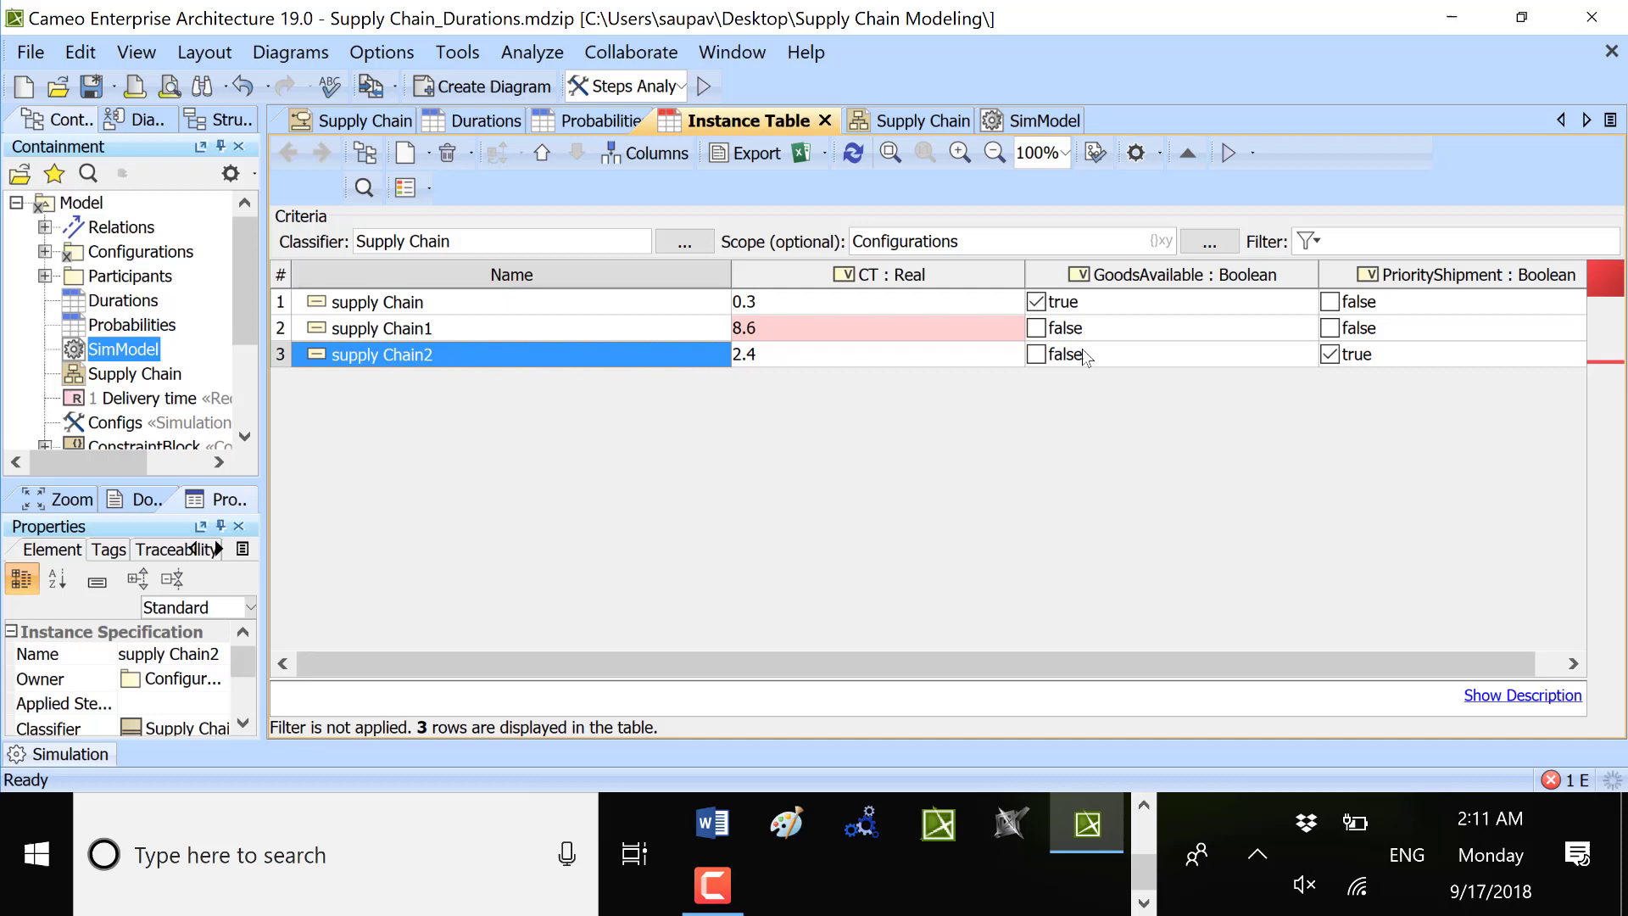
pyautogui.click(1176, 363)
pyautogui.click(1427, 354)
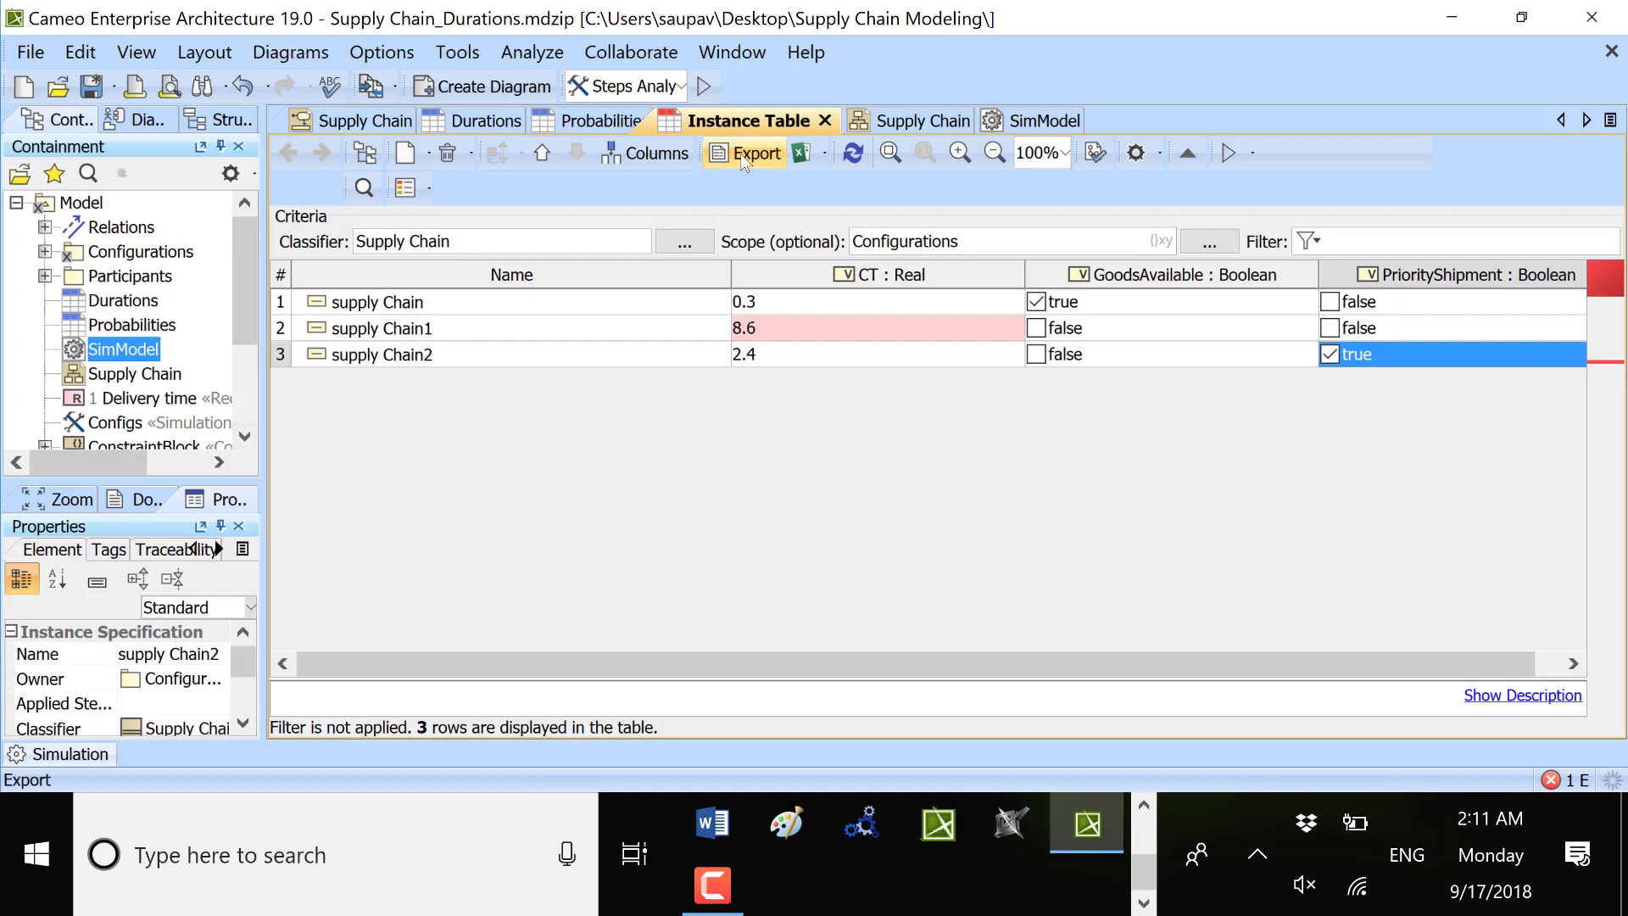
# - Open the Supply Chain block definition diagram and scroll through it
pyautogui.click(878, 128)
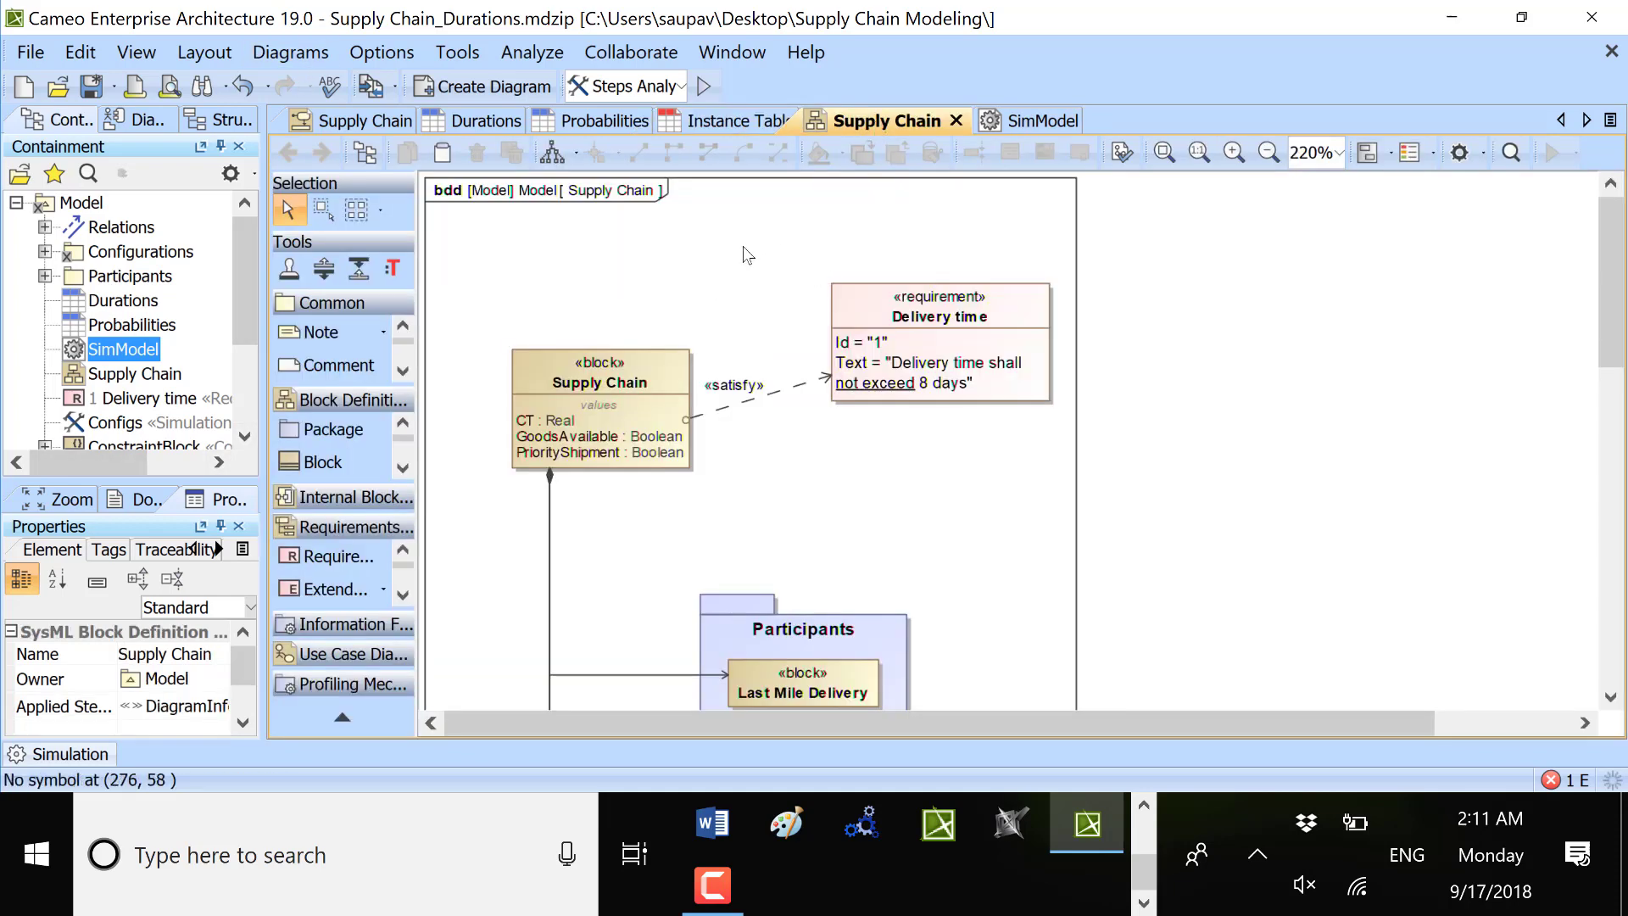
pyautogui.scroll(-1, 555, 301)
pyautogui.scroll(-3, 555, 302)
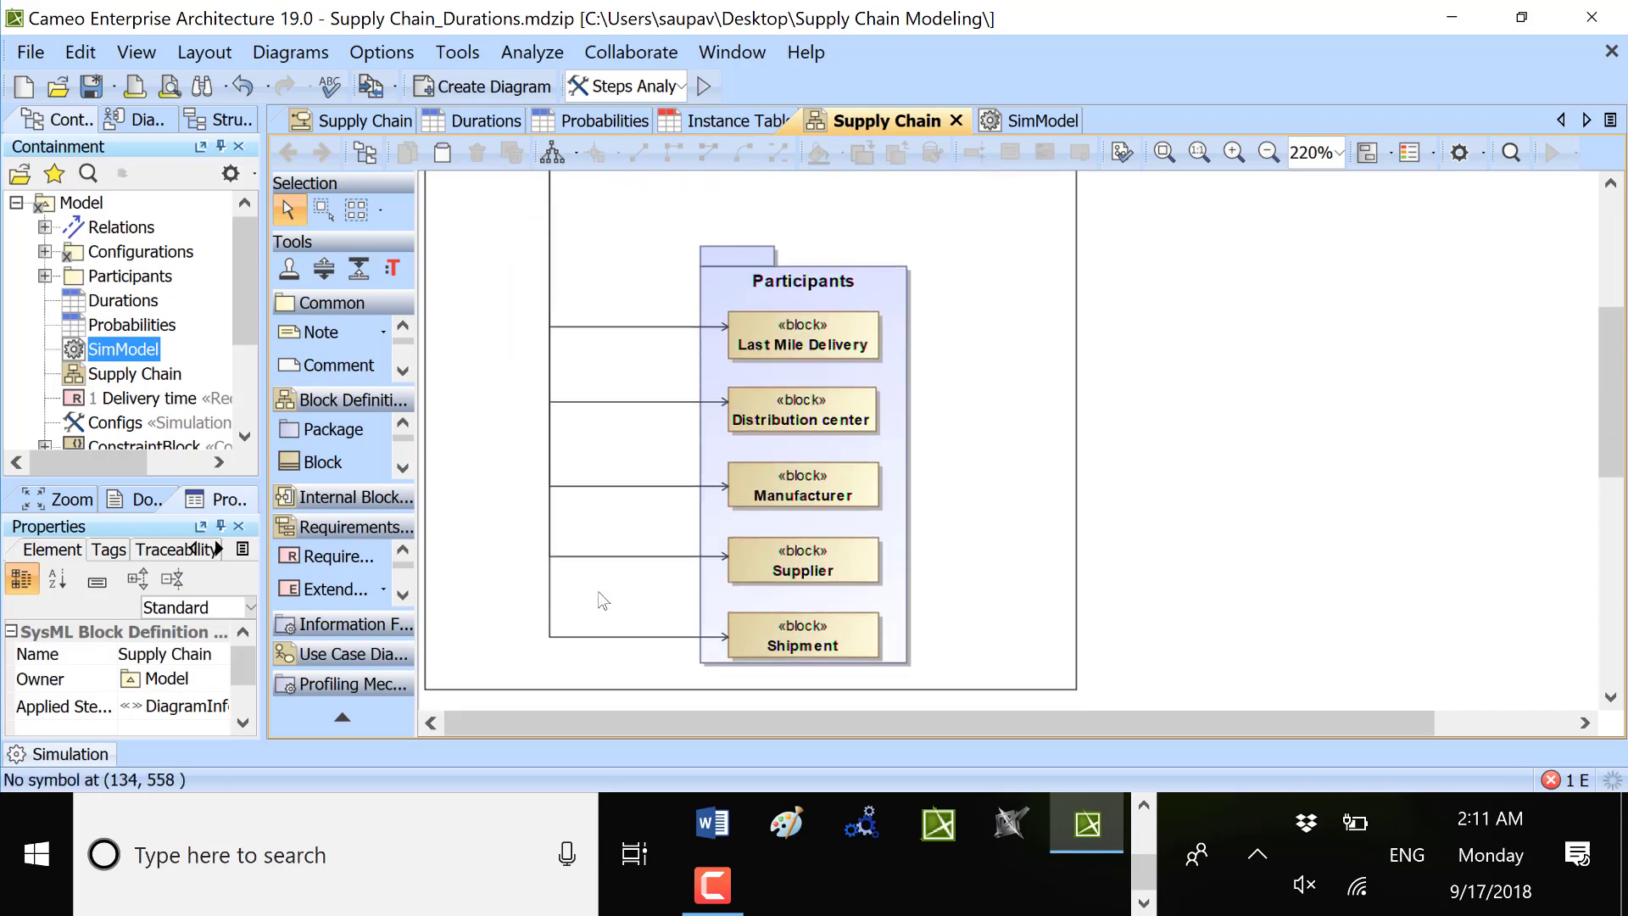
pyautogui.scroll(2, 1179, 526)
pyautogui.scroll(1, 1173, 524)
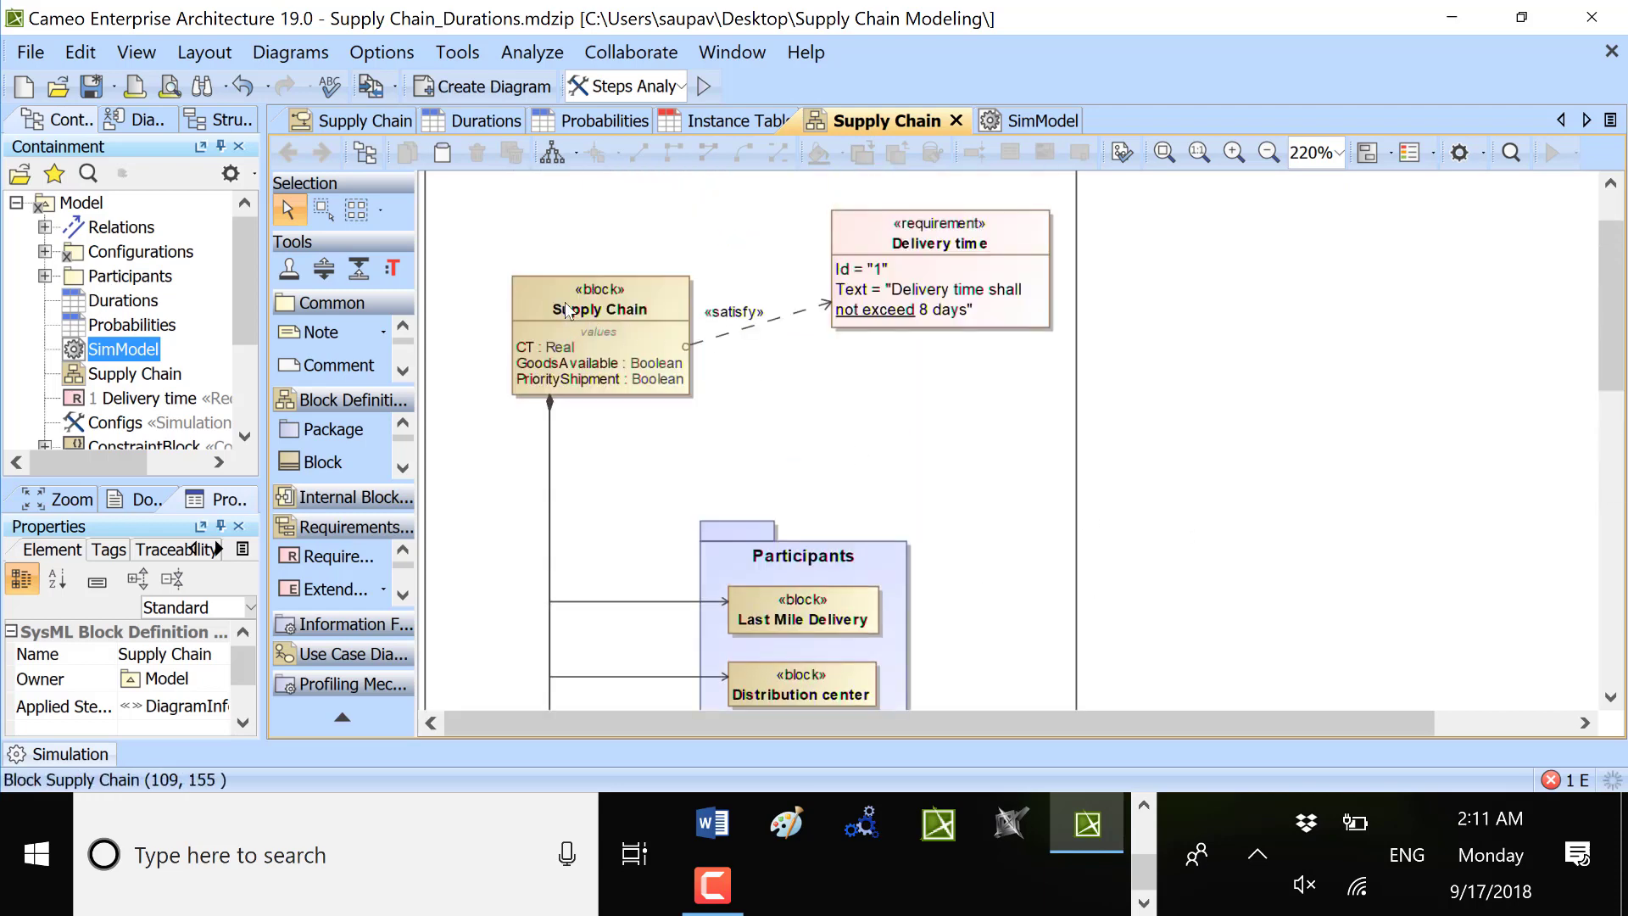
pyautogui.scroll(-1, 594, 320)
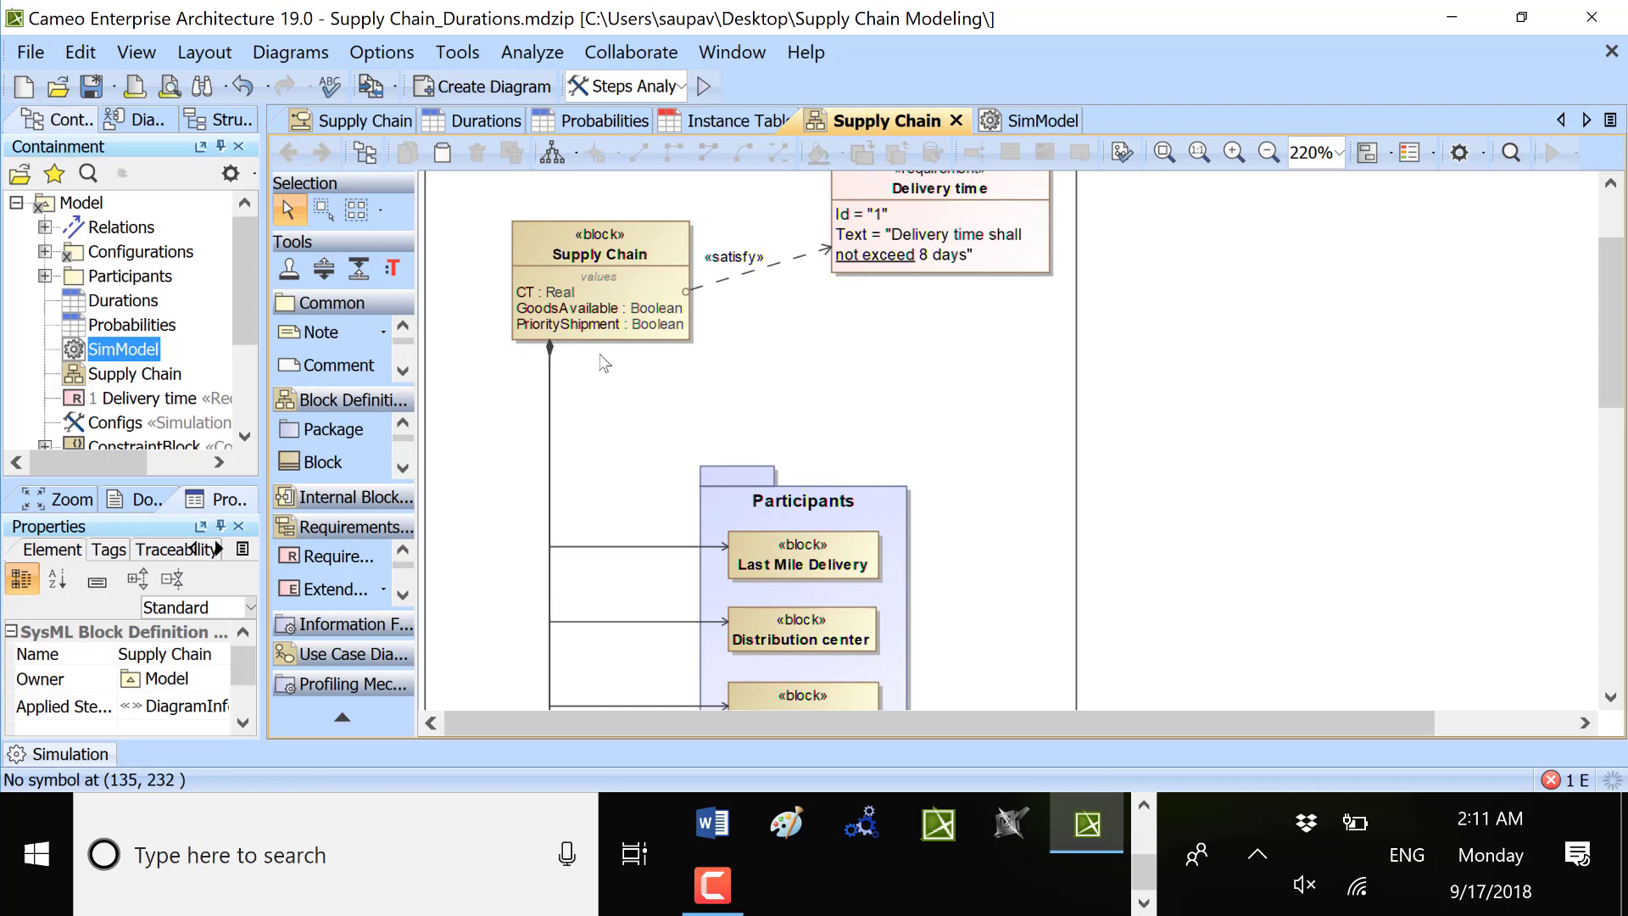
# - Resize the Supply Chain block into a compact box without its values, then review the diagram
pyautogui.click(514, 268)
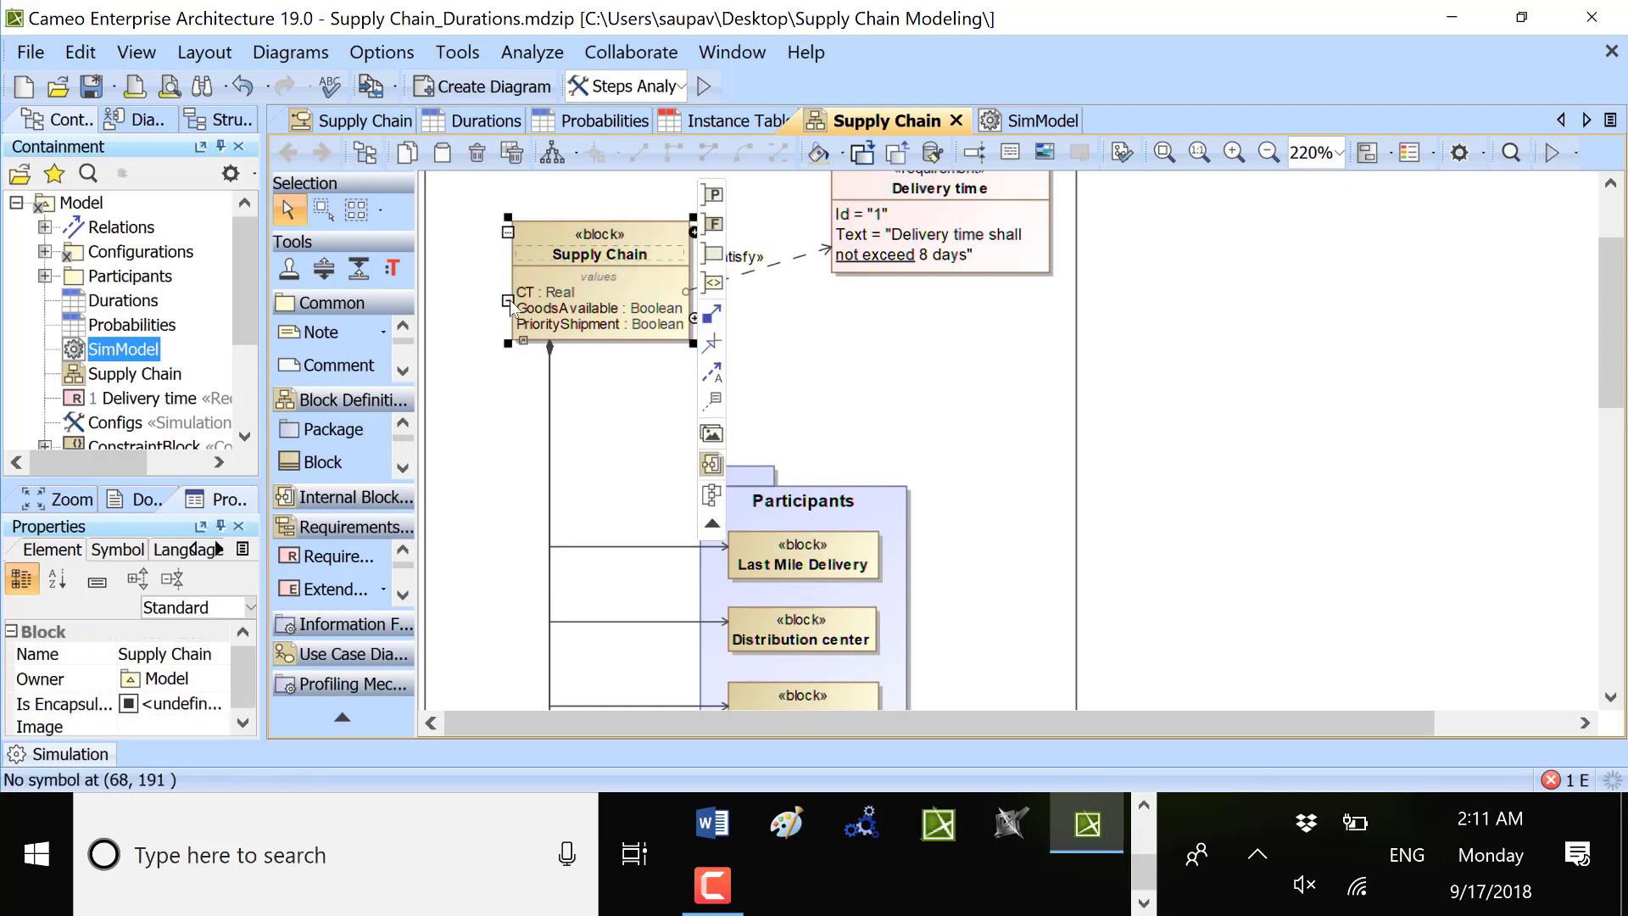
pyautogui.moveTo(692, 343); pyautogui.dragTo(598, 364)
pyautogui.click(624, 371)
pyautogui.scroll(-2, 887, 463)
pyautogui.scroll(-2, 887, 463)
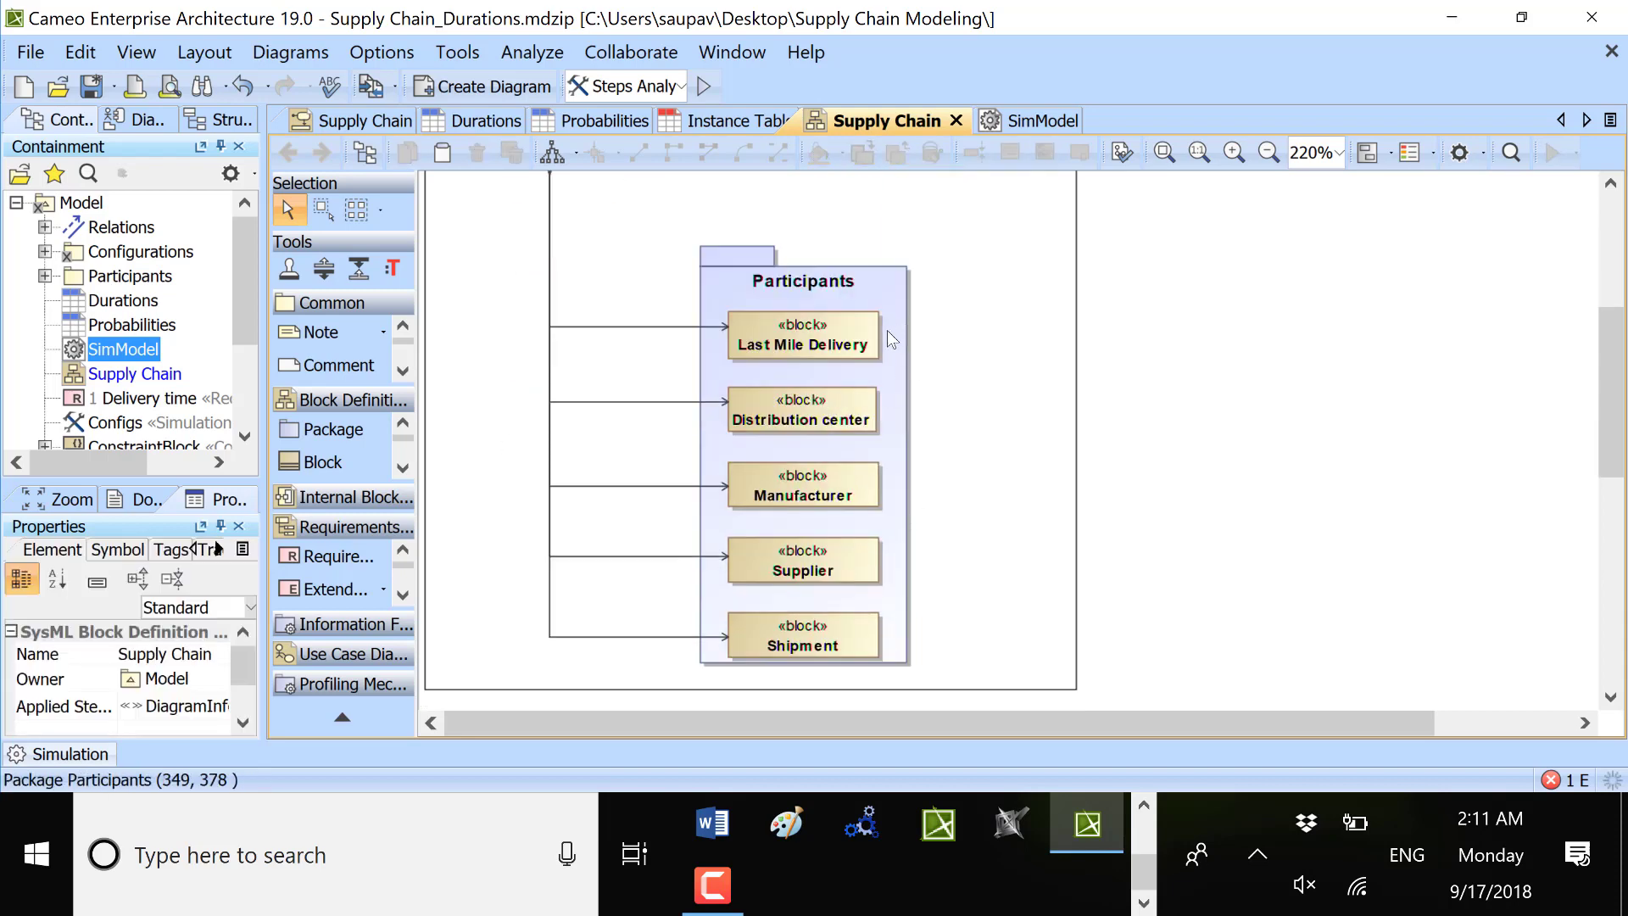
pyautogui.scroll(-1, 886, 362)
pyautogui.scroll(-1, 885, 380)
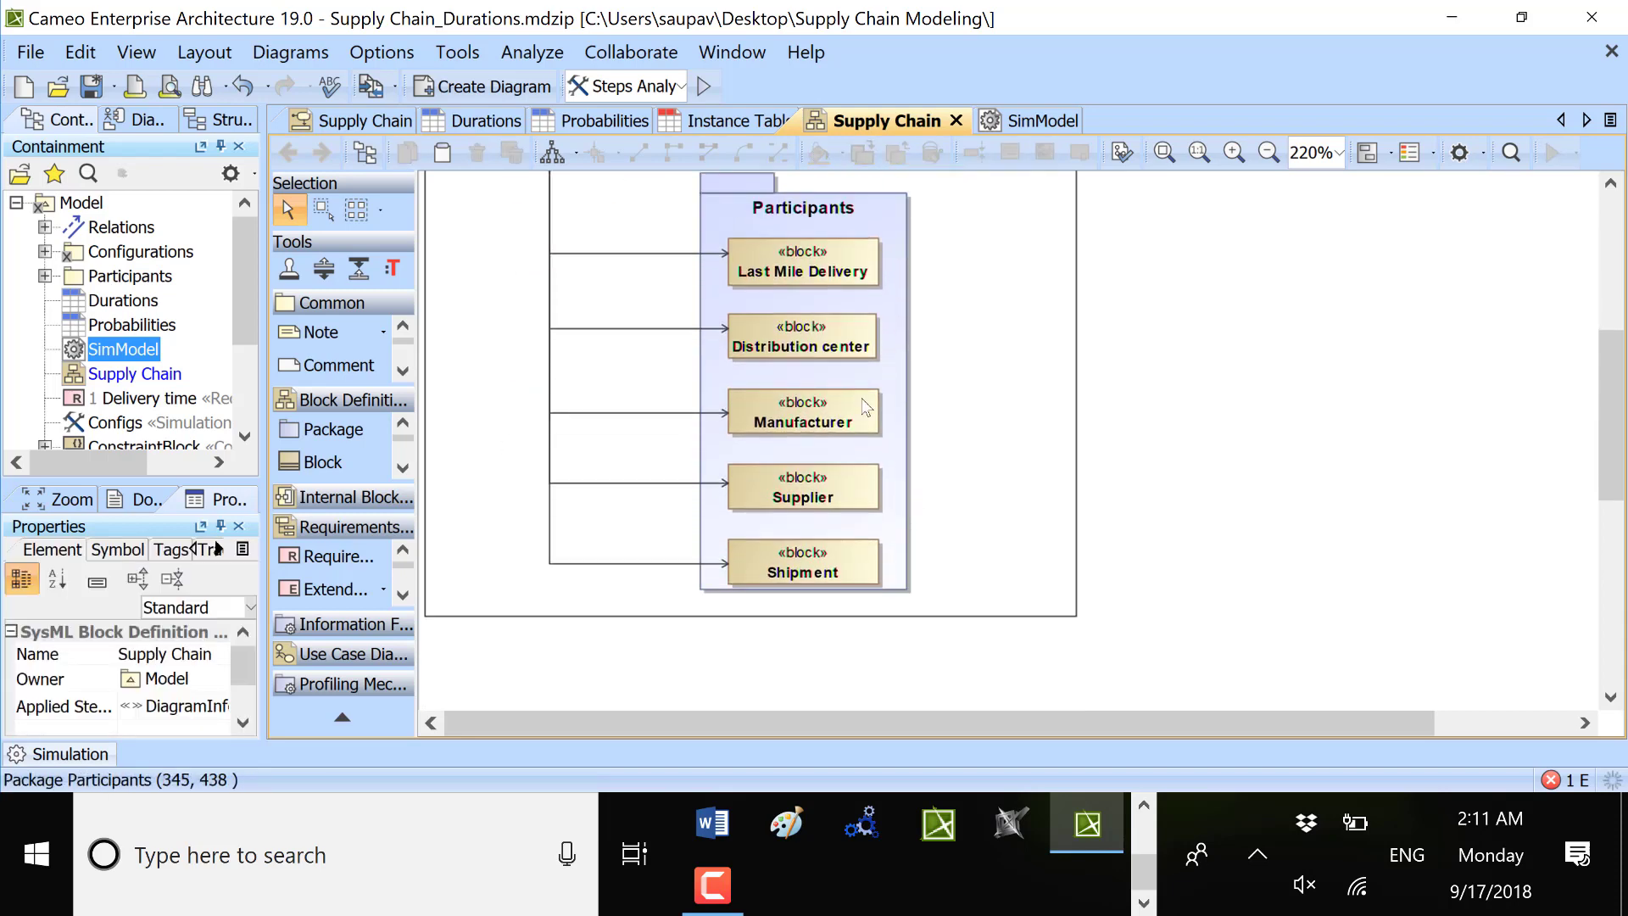
pyautogui.scroll(-1, 880, 451)
pyautogui.scroll(-2, 866, 480)
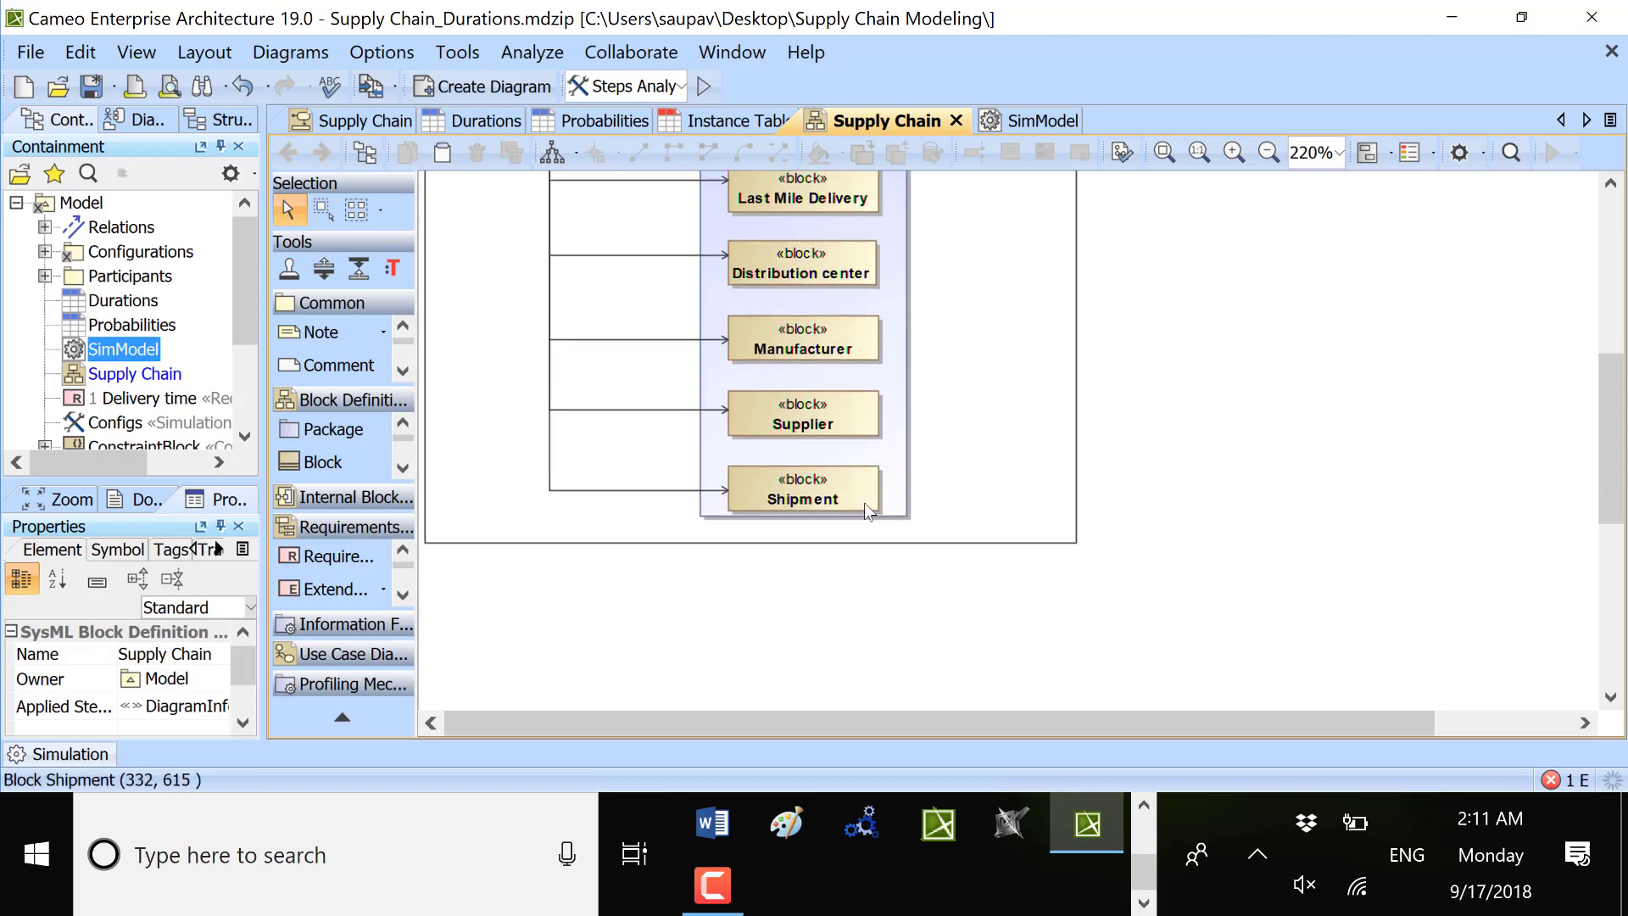
pyautogui.scroll(5, 861, 502)
pyautogui.scroll(3, 857, 488)
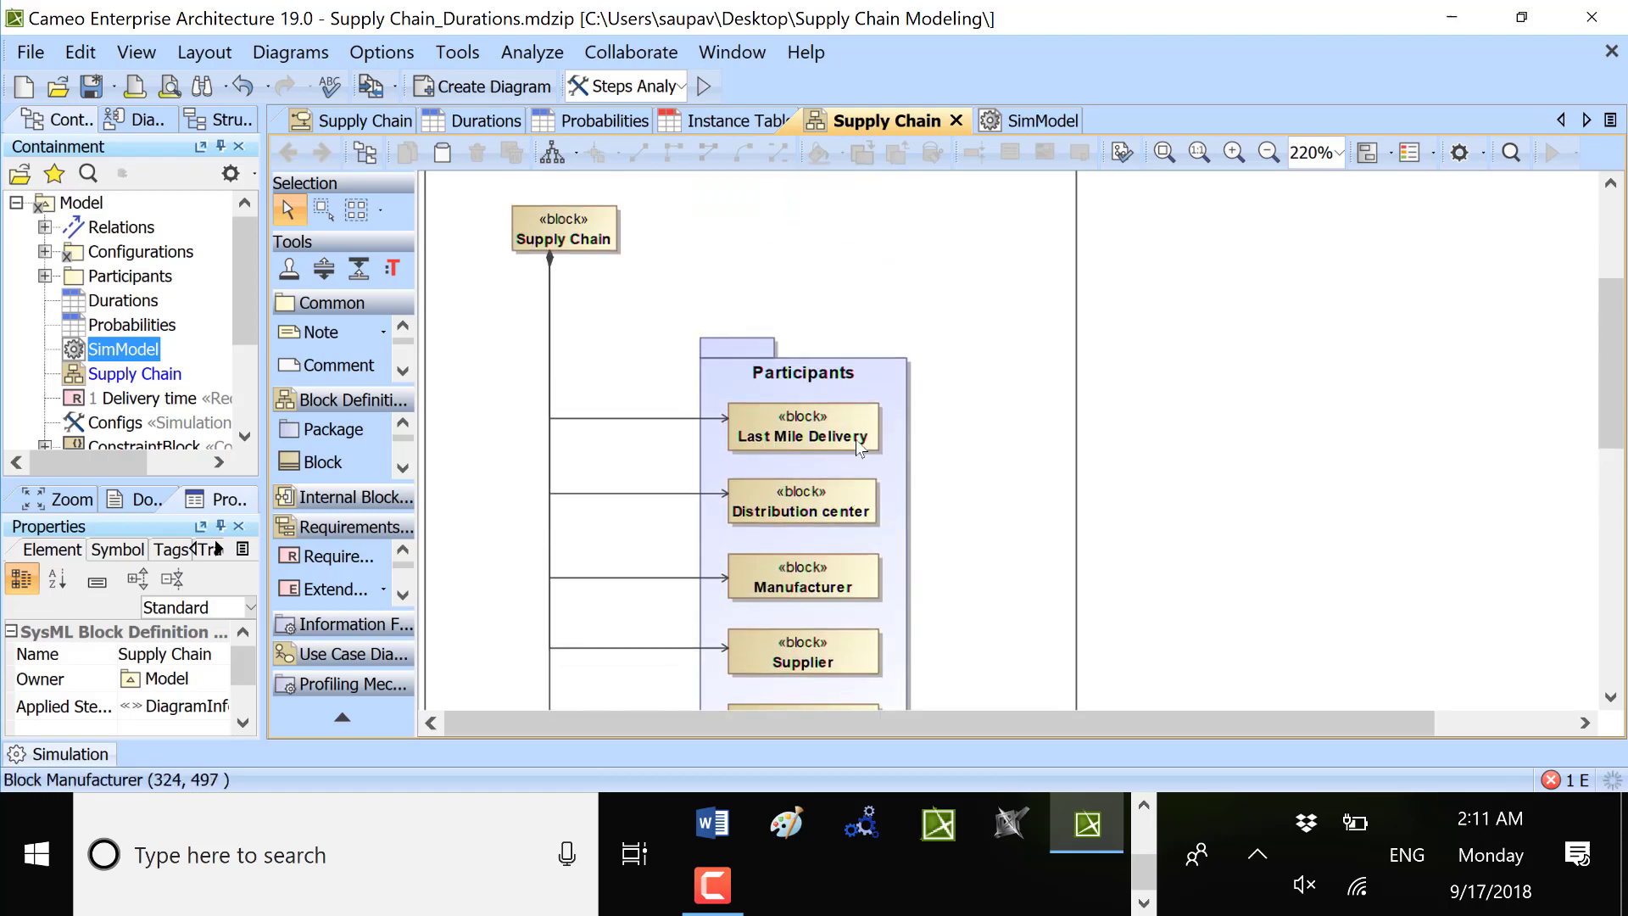
pyautogui.scroll(-2, 827, 441)
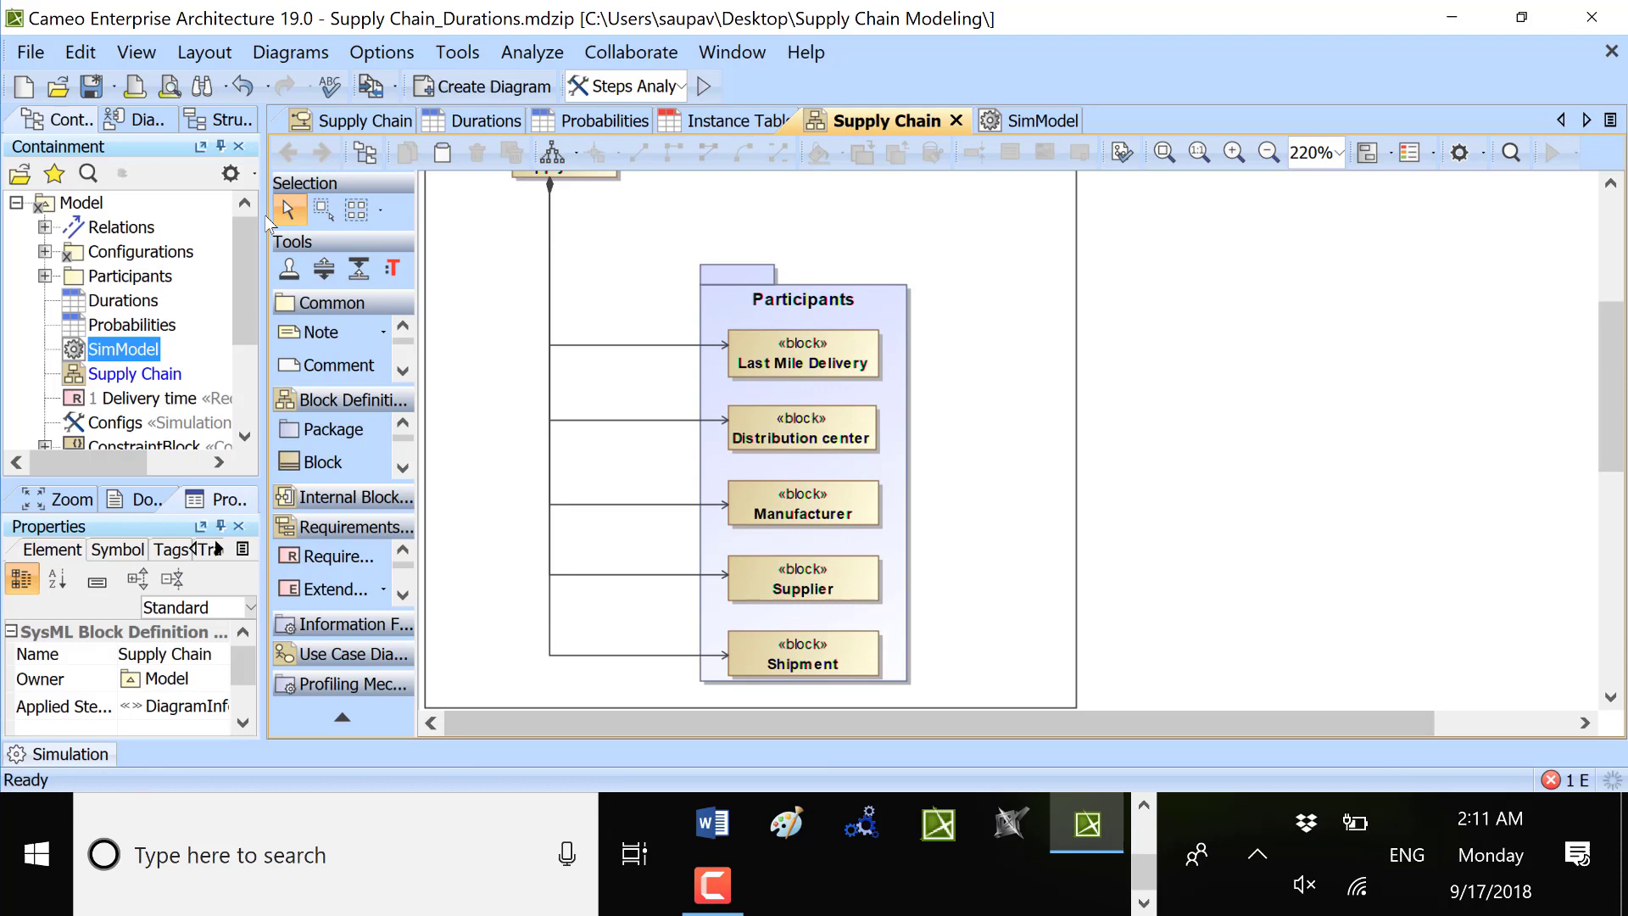
# - Run the Steps Analysis configuration, ending the earlier execution
pyautogui.click(620, 89)
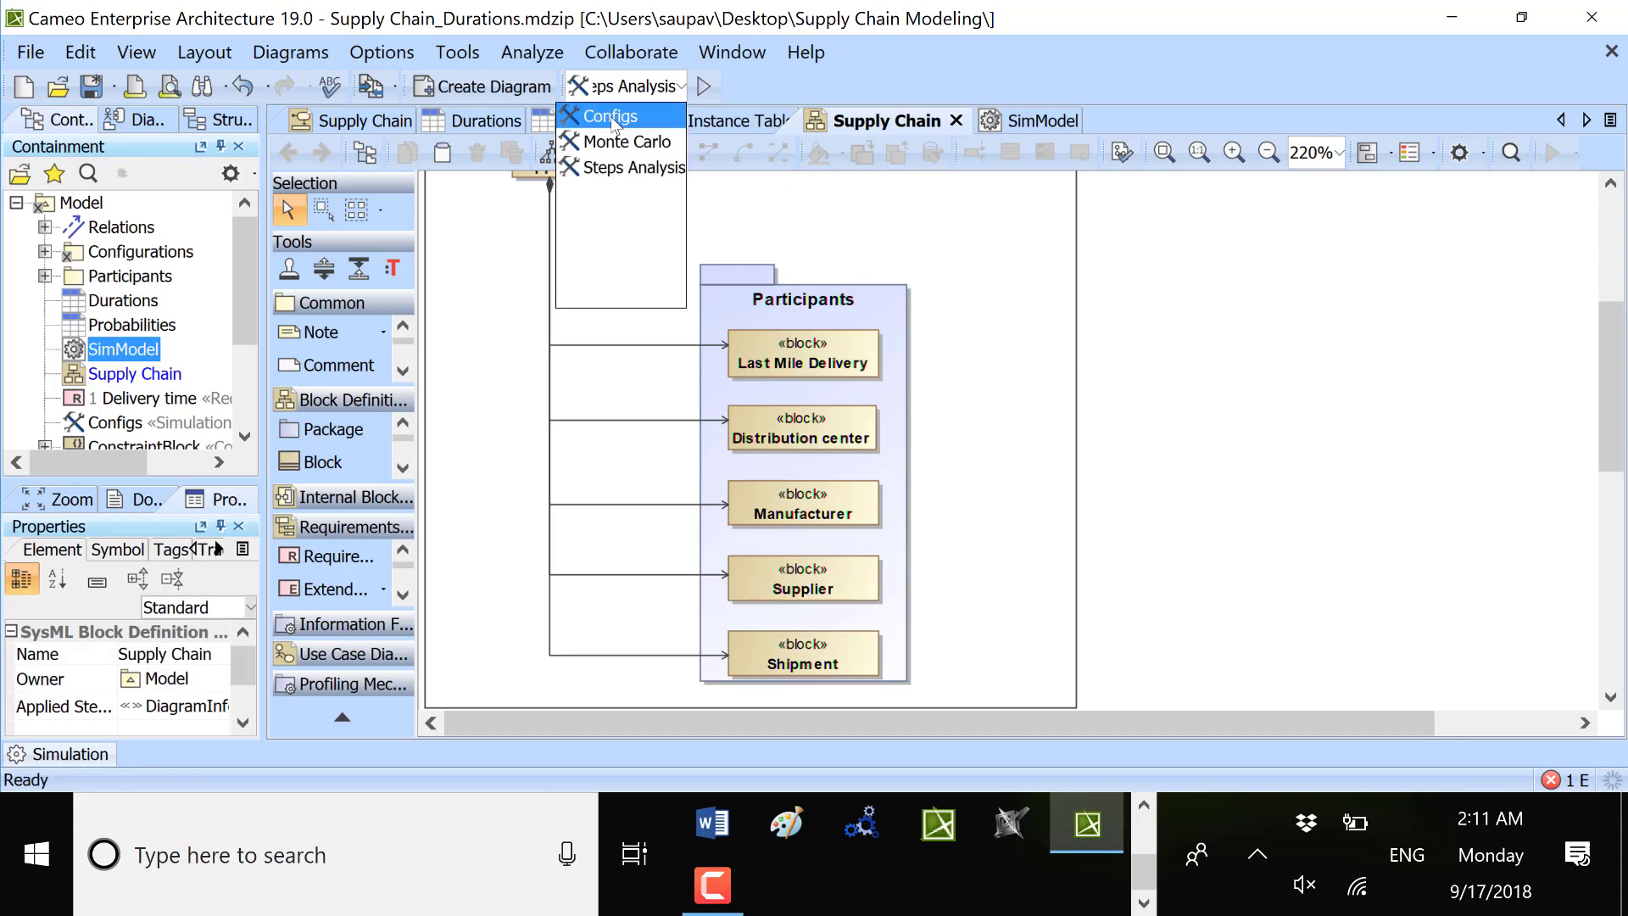
pyautogui.click(908, 229)
pyautogui.click(660, 88)
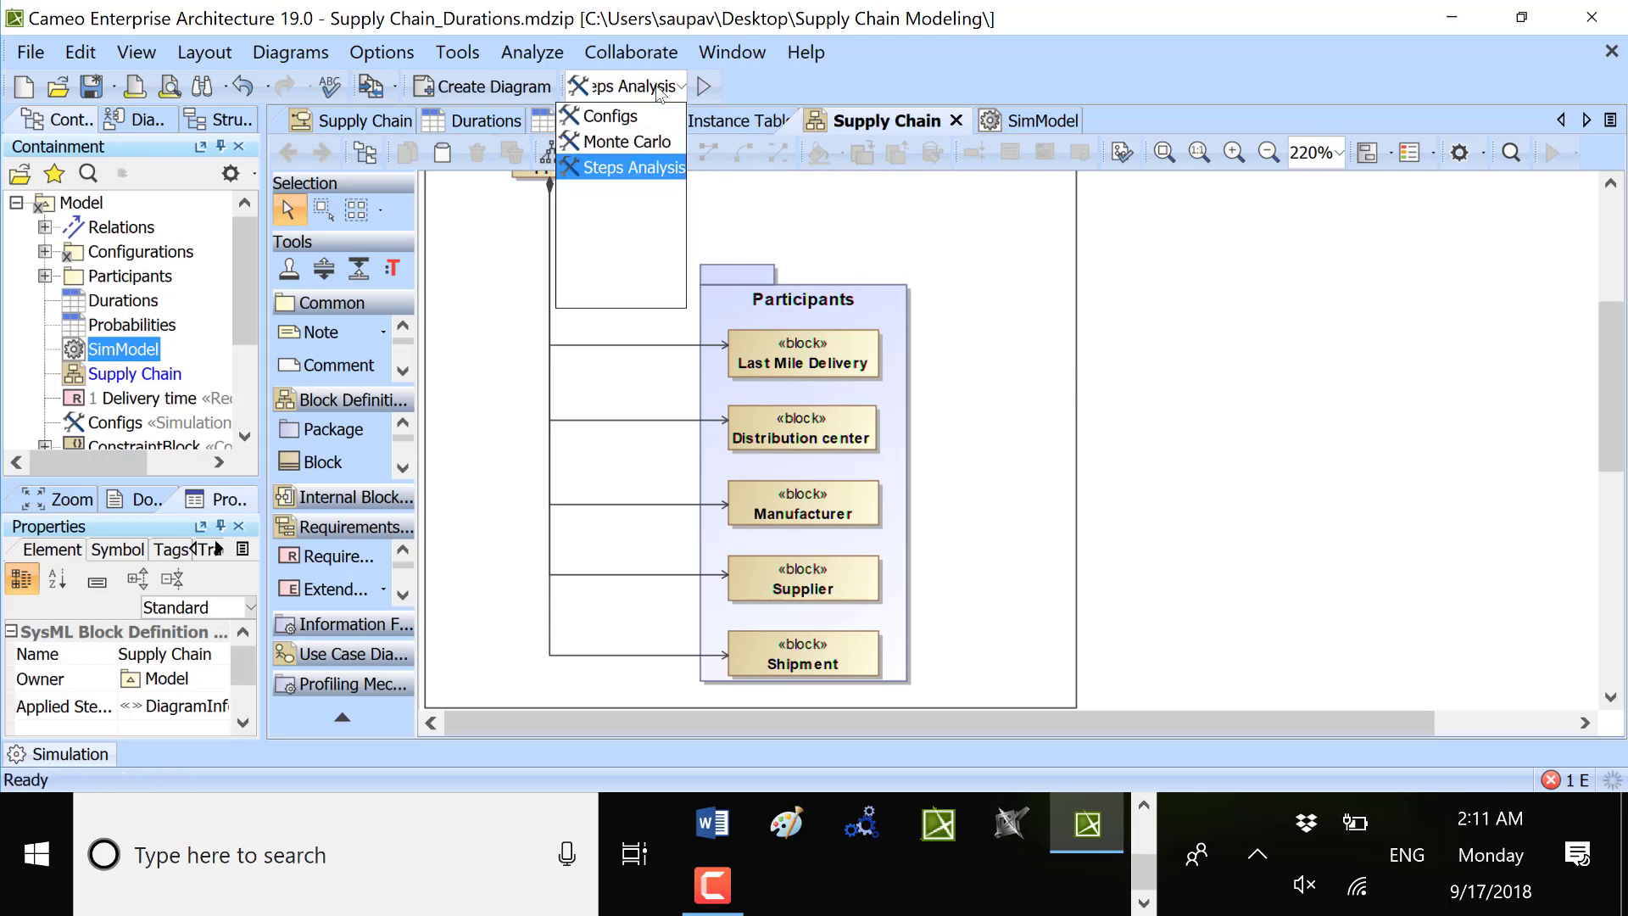
pyautogui.click(624, 168)
pyautogui.click(704, 84)
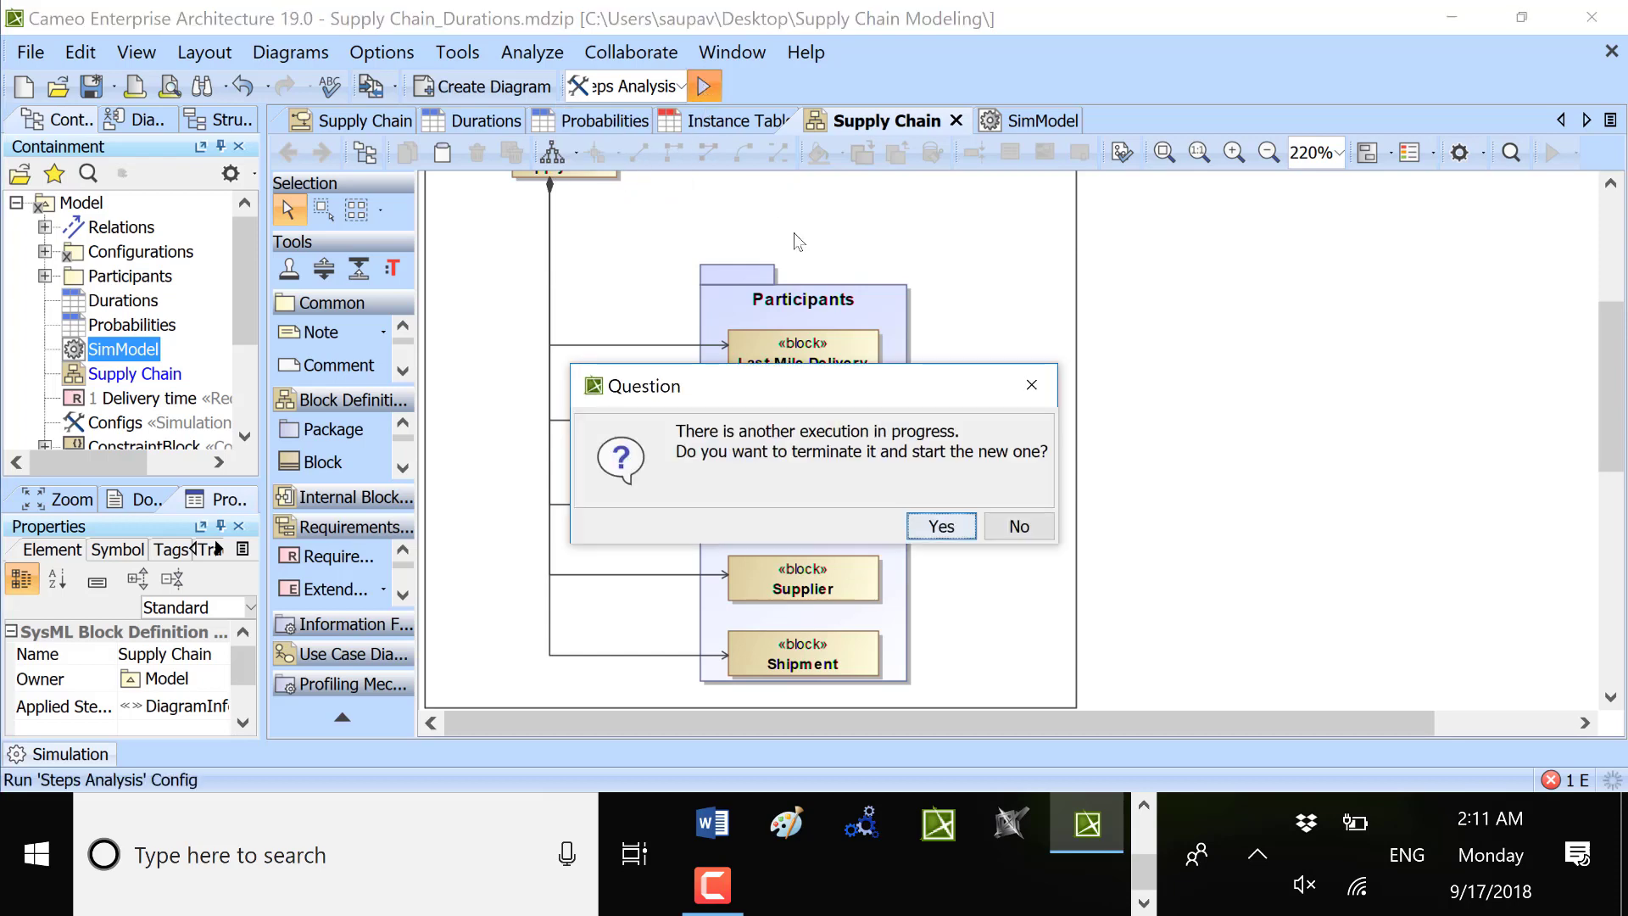
pyautogui.click(936, 526)
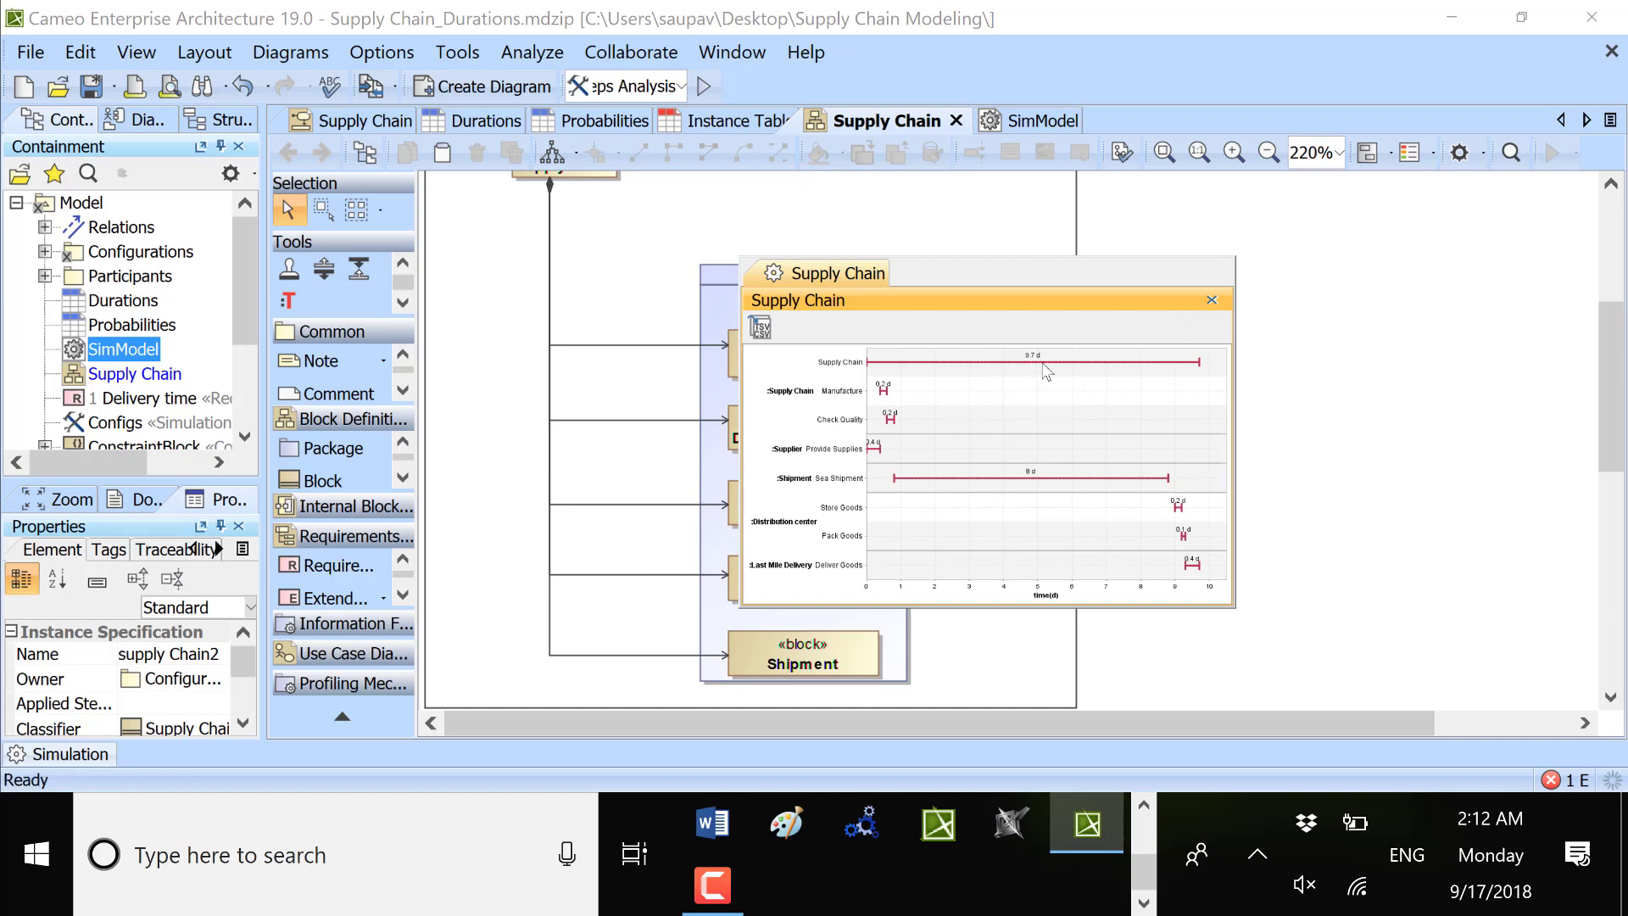
# - Rerun Steps Analysis for a timeline totalling 8.7 d with Sea Shipment 6.6 d
pyautogui.click(703, 85)
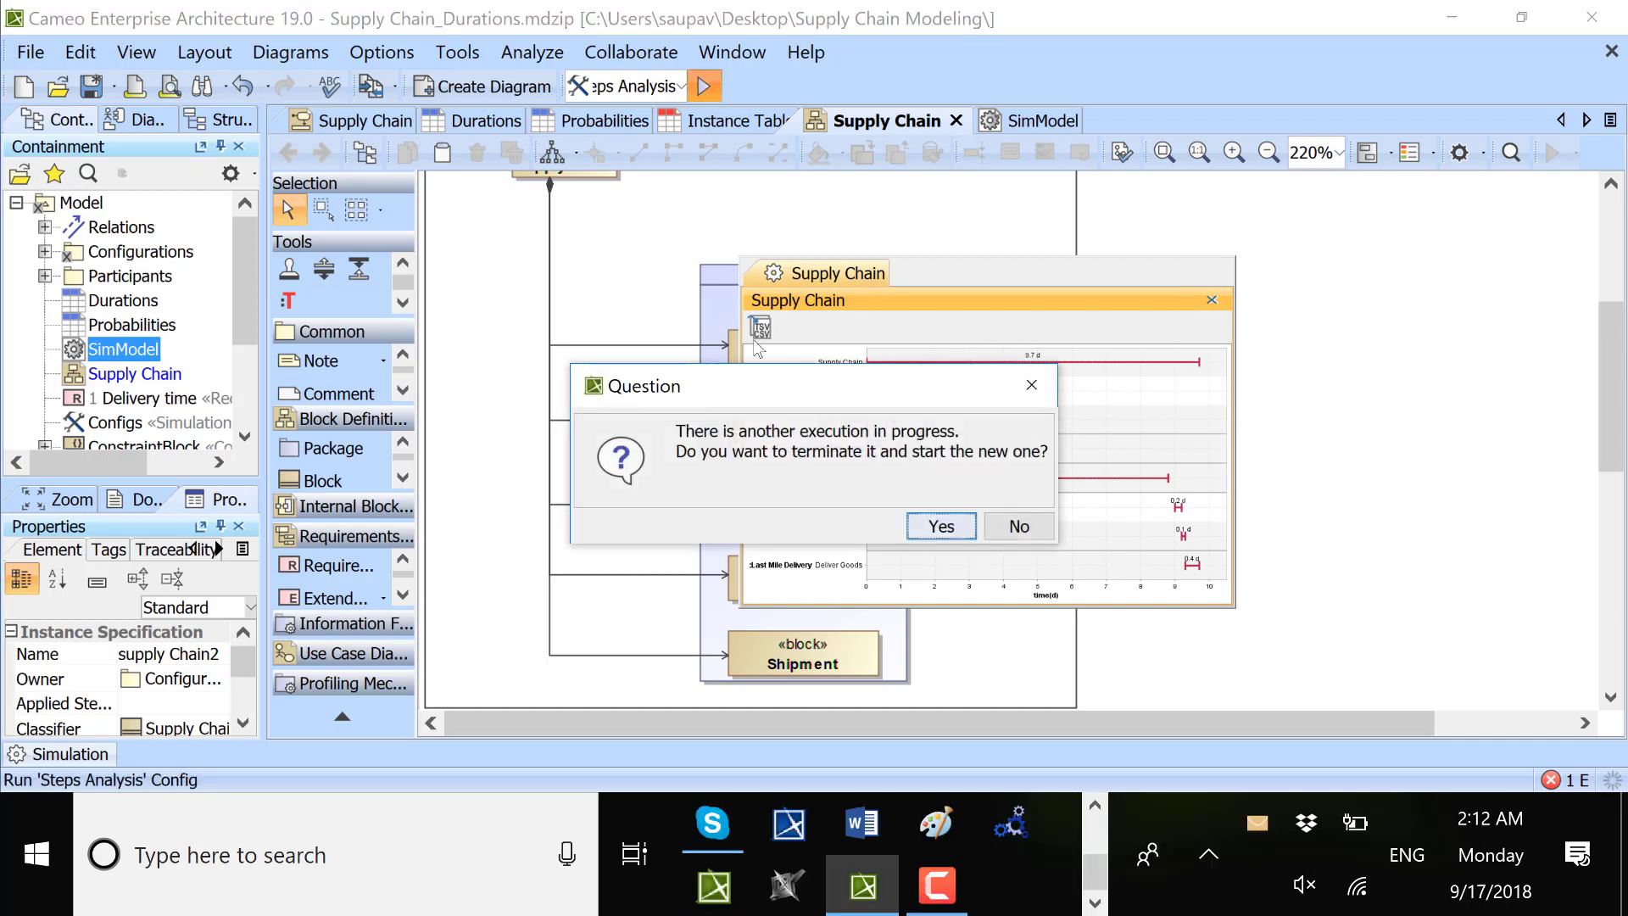
pyautogui.click(929, 527)
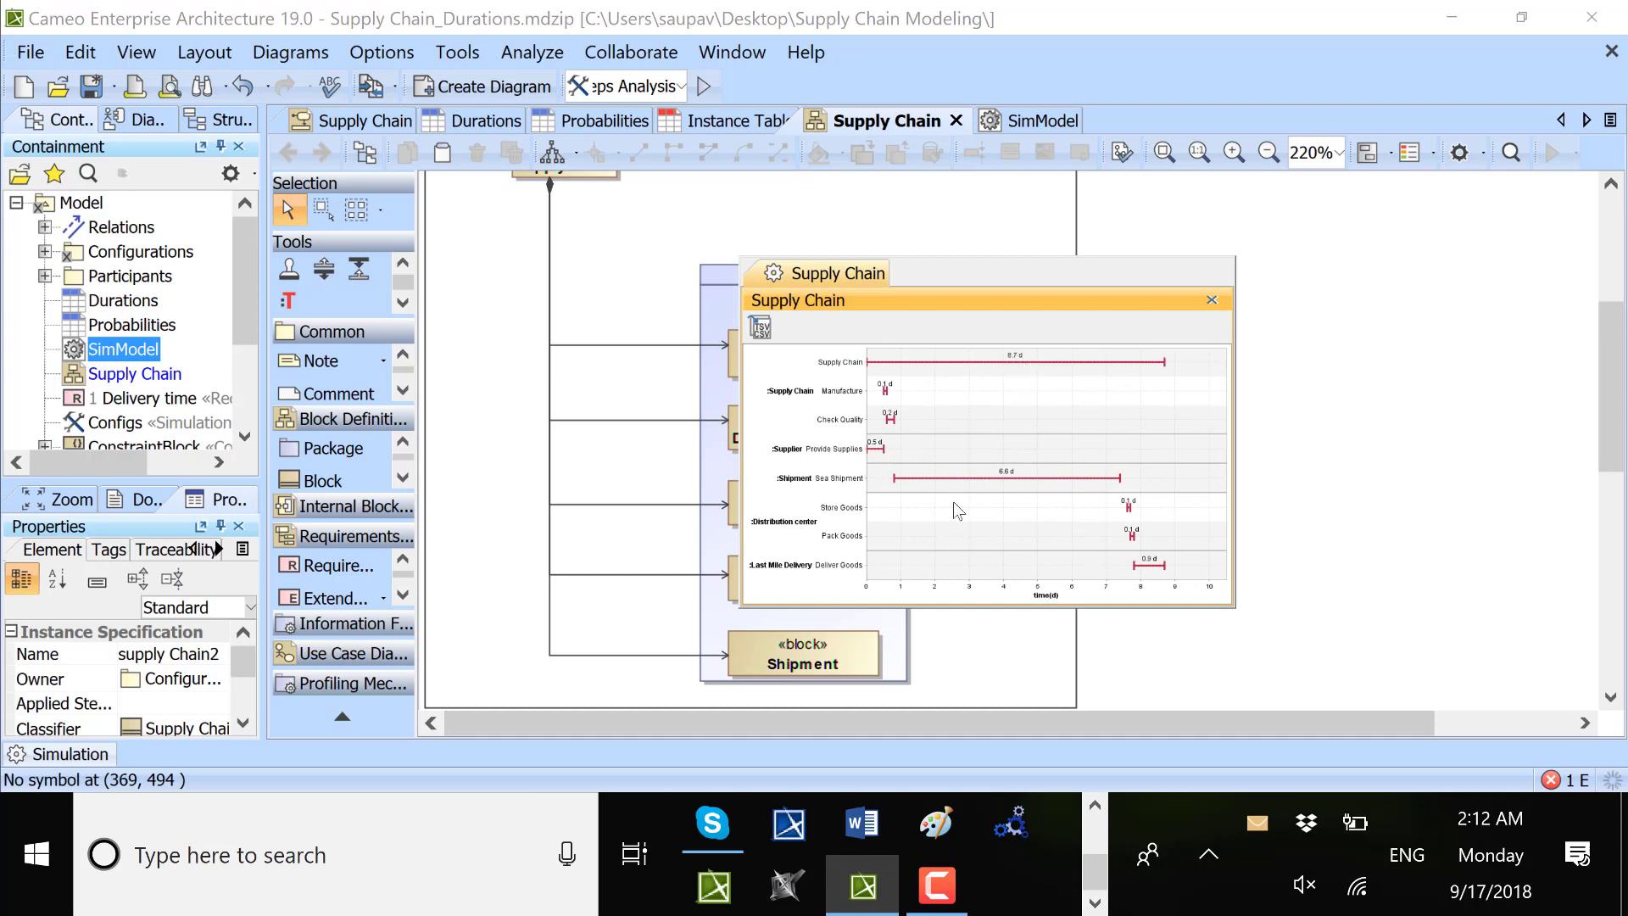
pyautogui.click(673, 87)
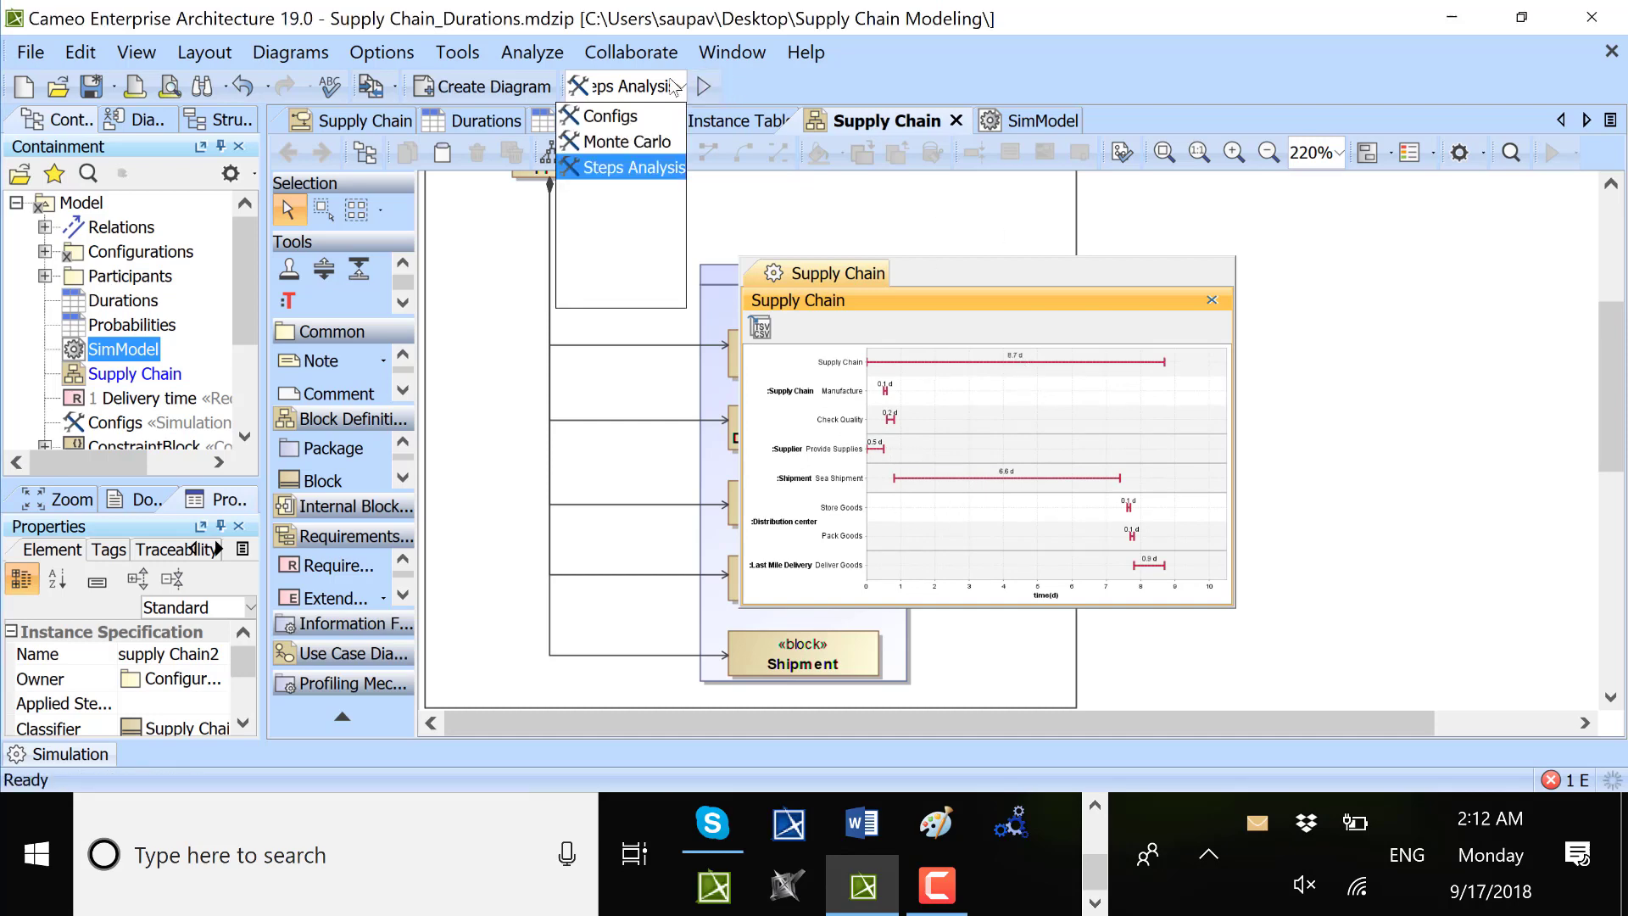
# - Run the Configs configuration on the Instance Table after closing the timeline chart, terminating the old execution
pyautogui.click(633, 116)
pyautogui.click(715, 121)
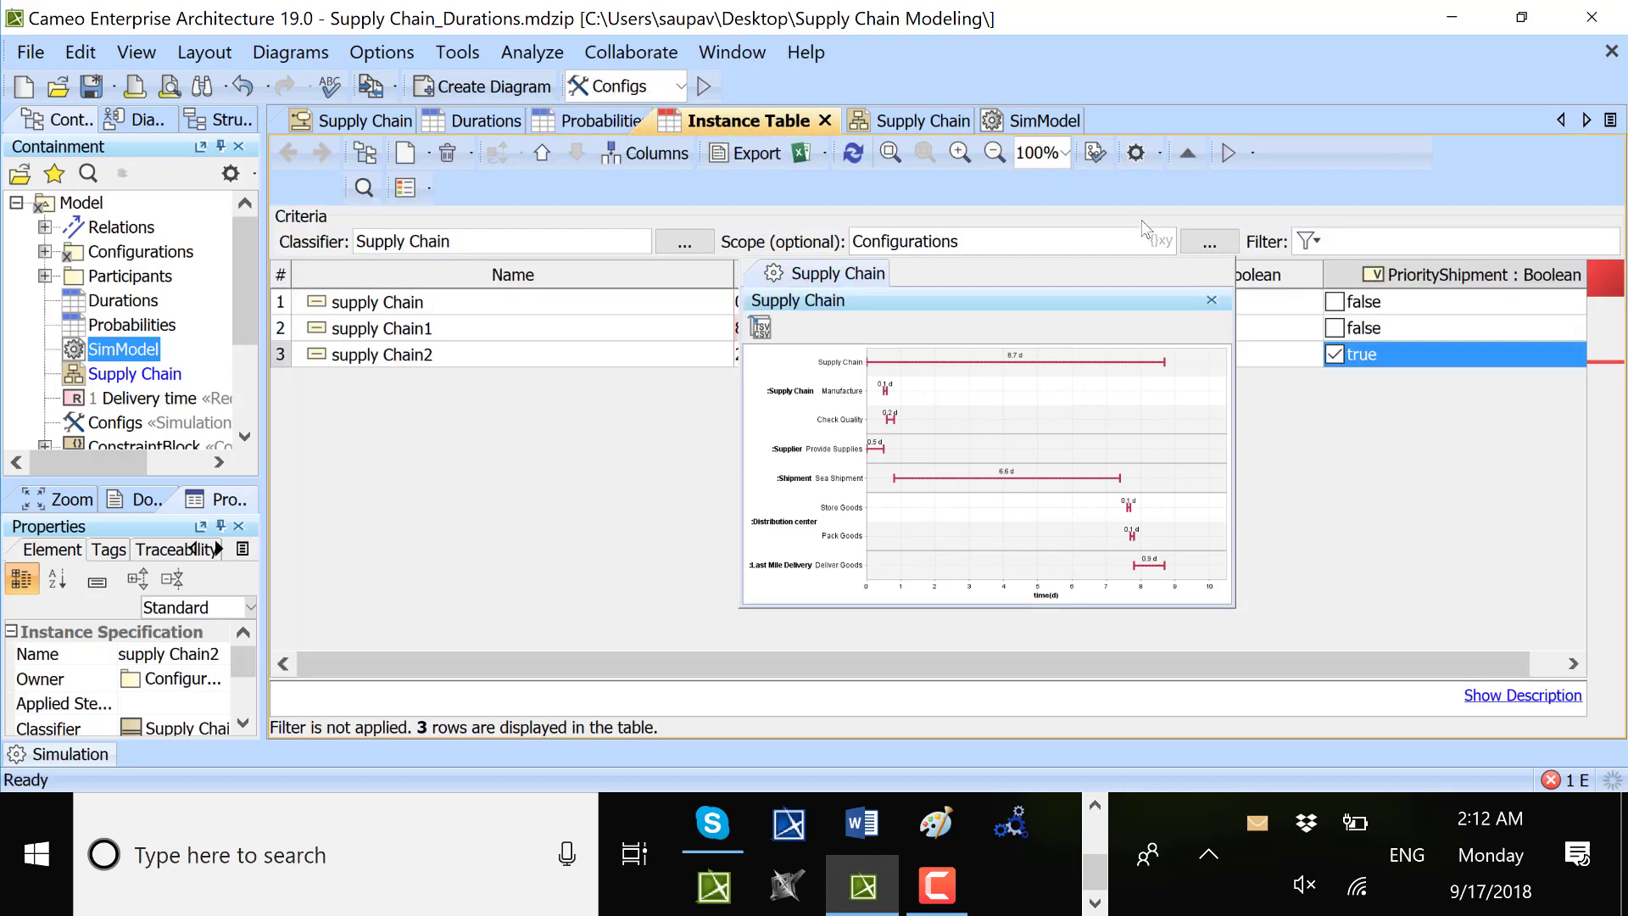
pyautogui.click(1211, 300)
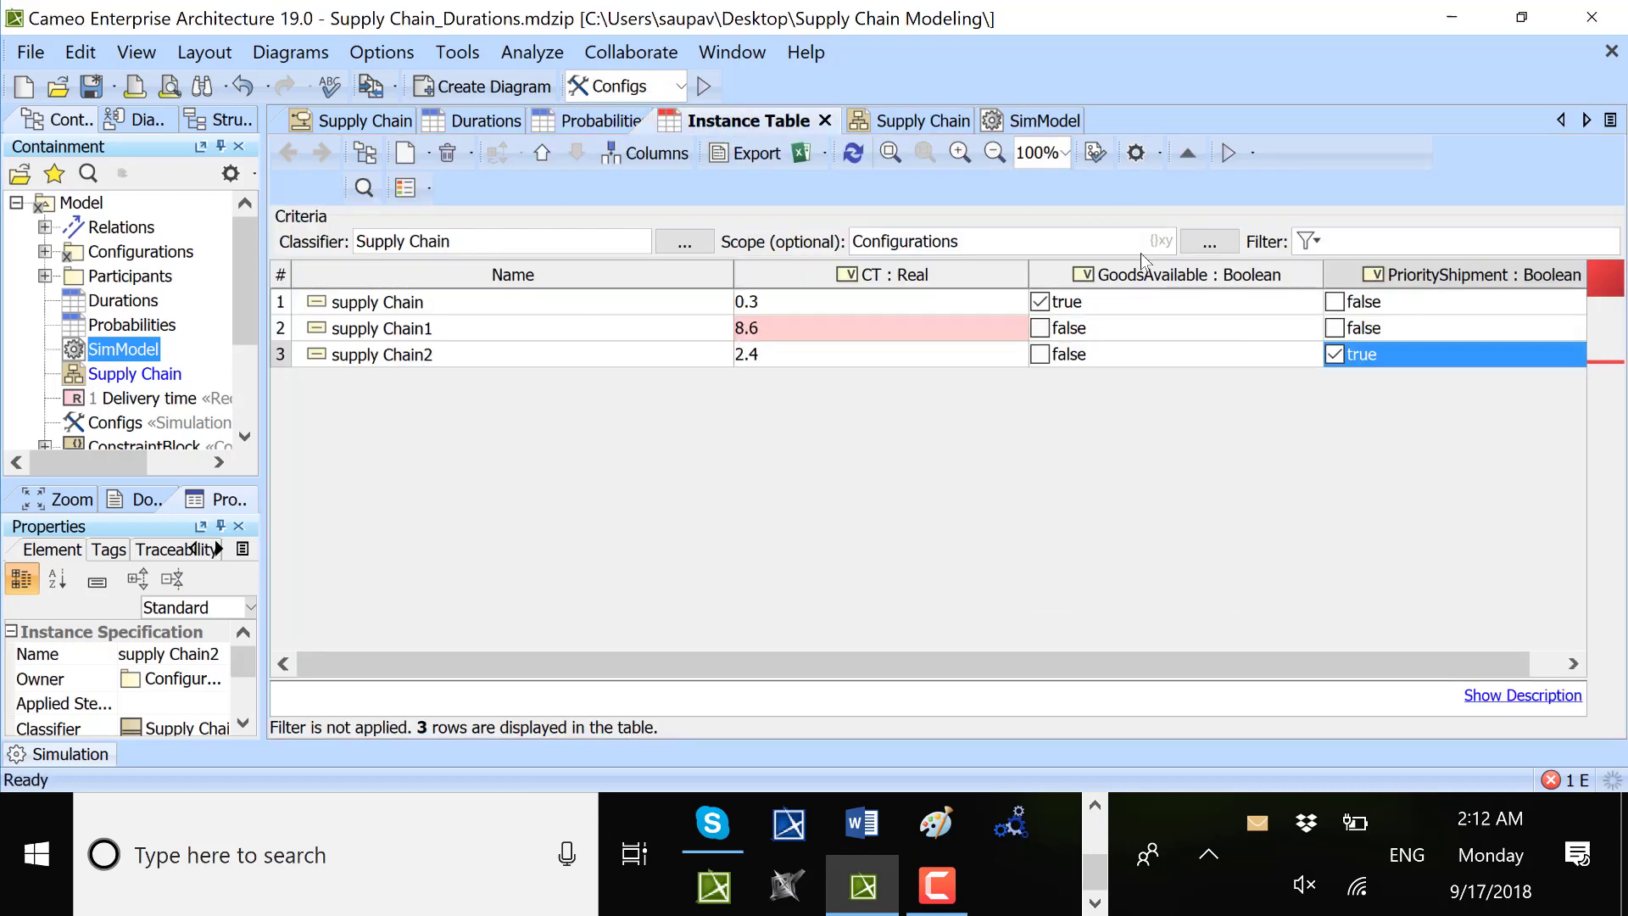
pyautogui.click(703, 87)
pyautogui.click(941, 527)
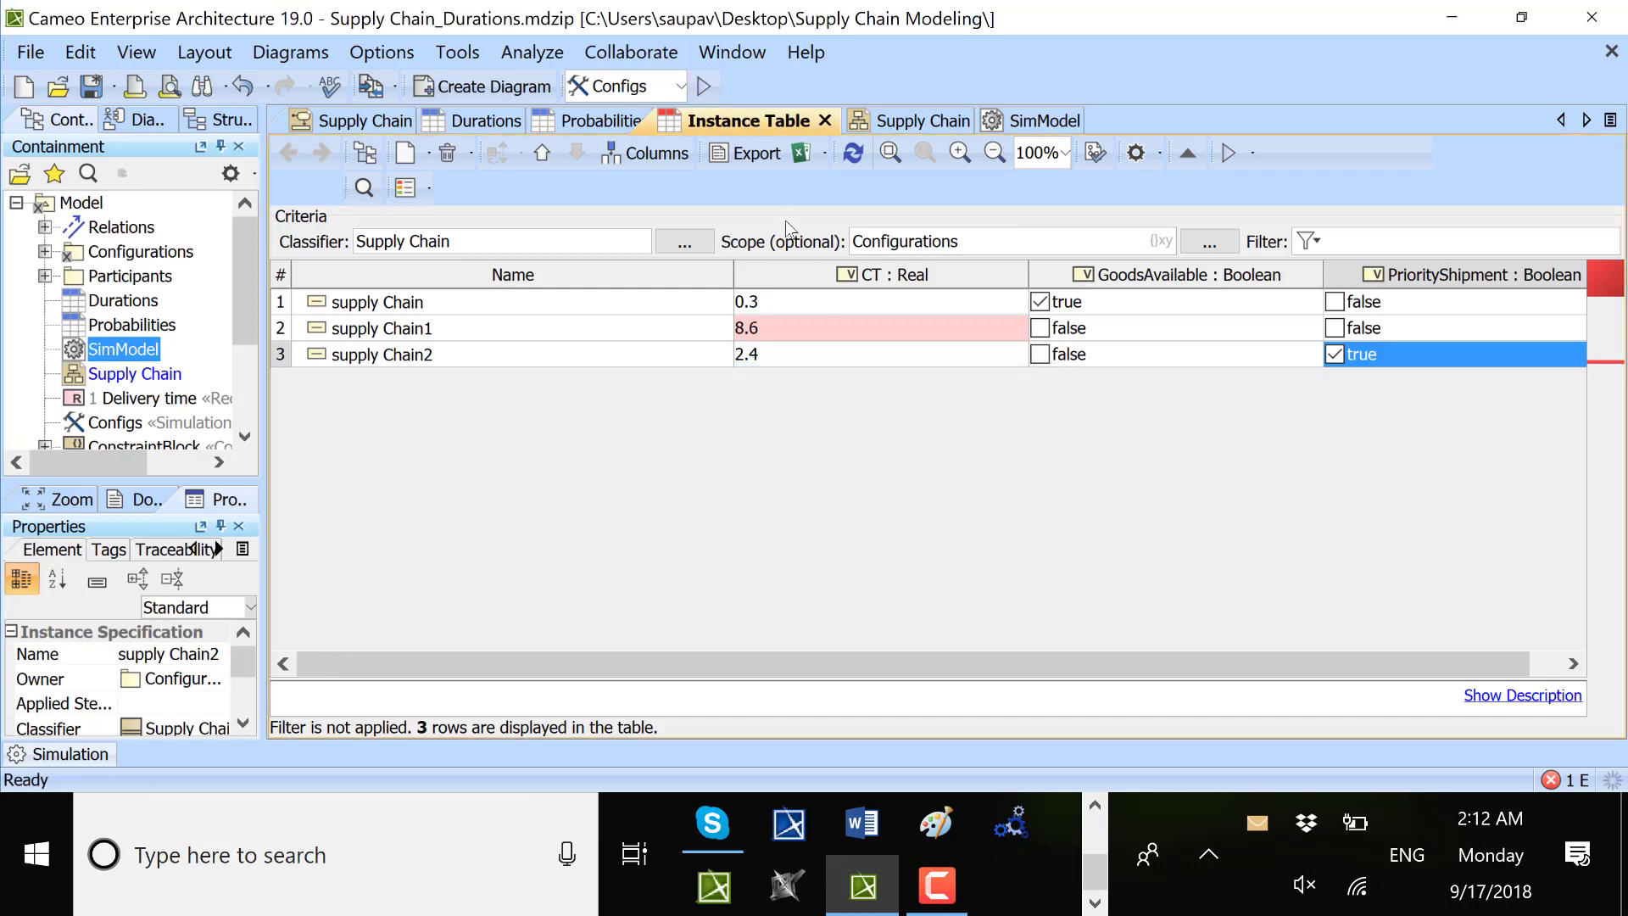
# - Re-evaluate the configurations repeatedly until CT values read 0.9, 8.3 and 1.9
pyautogui.click(703, 87)
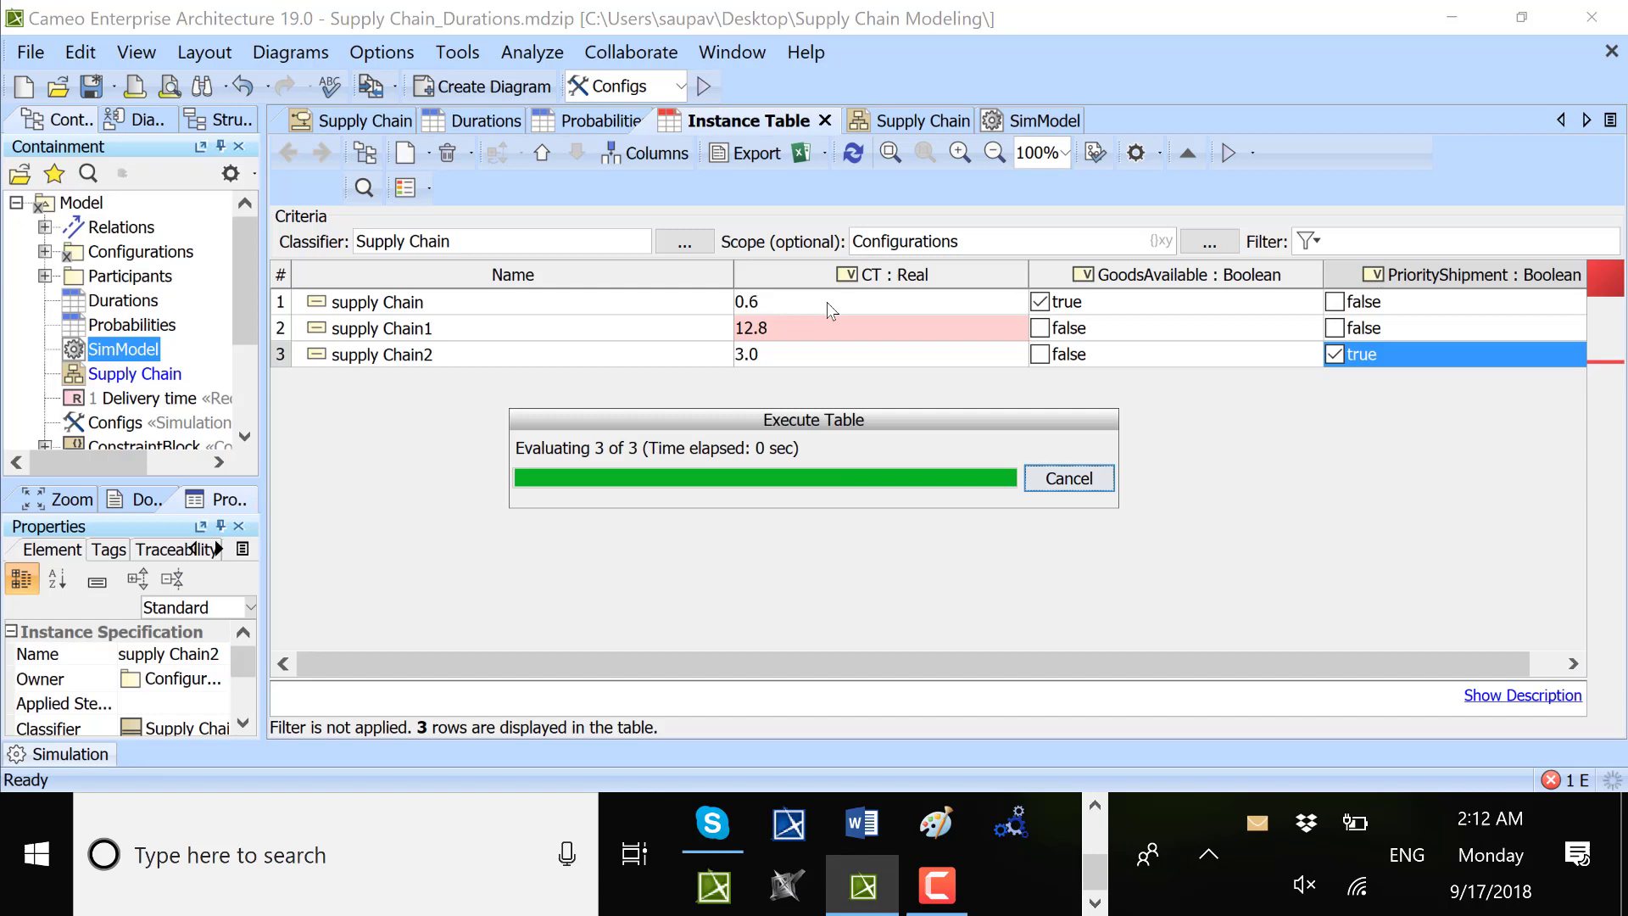
pyautogui.click(704, 86)
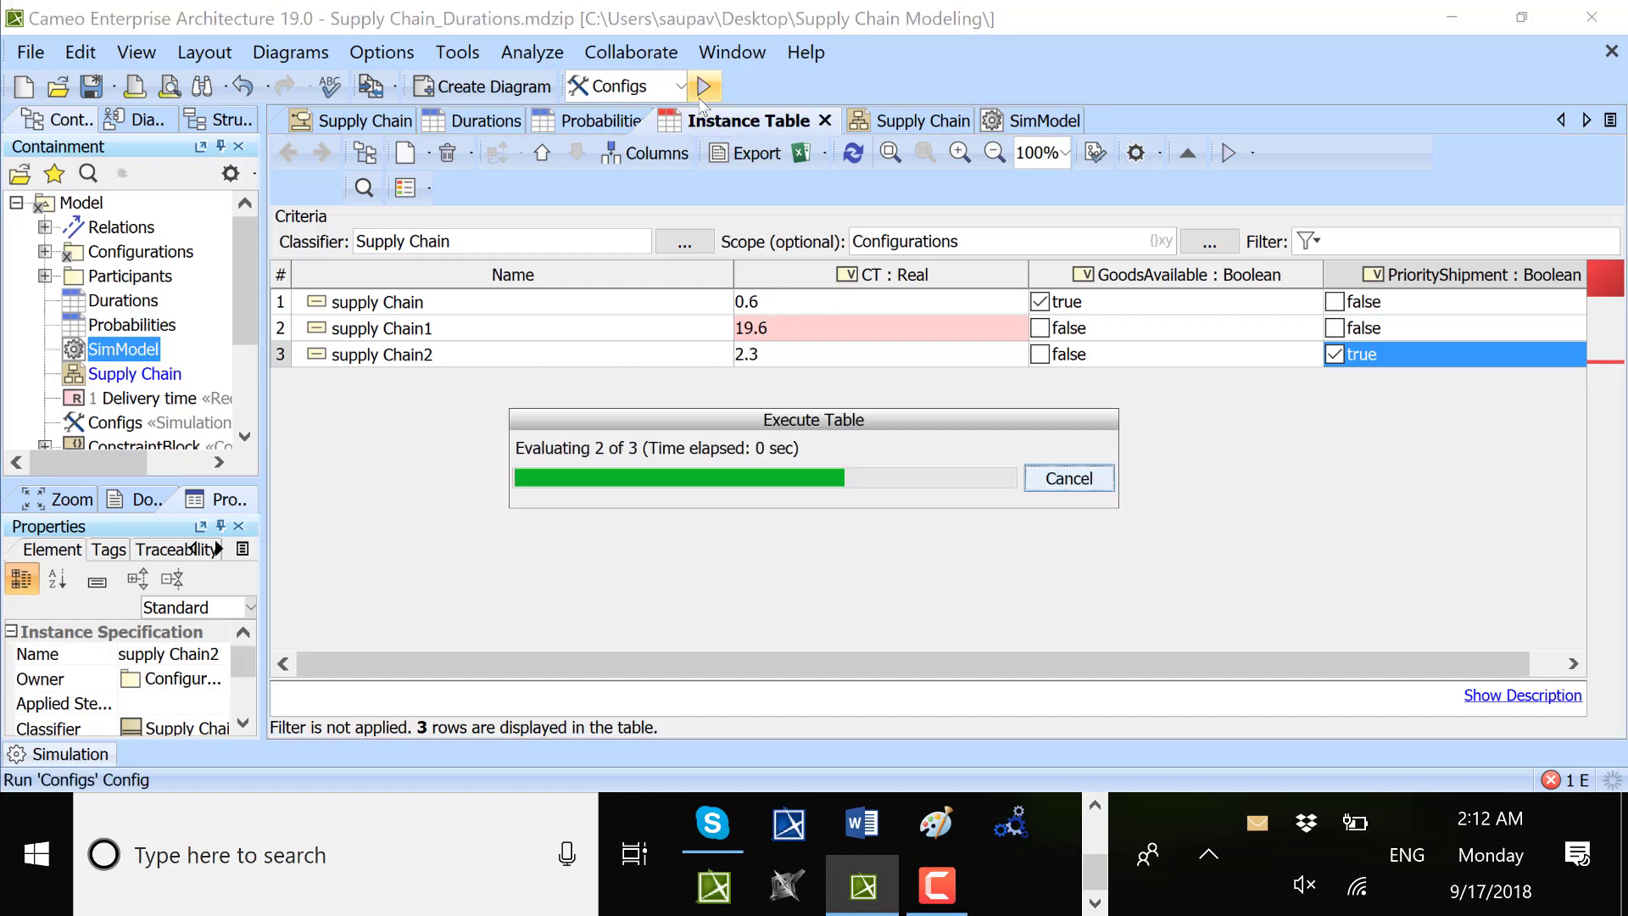
pyautogui.click(702, 98)
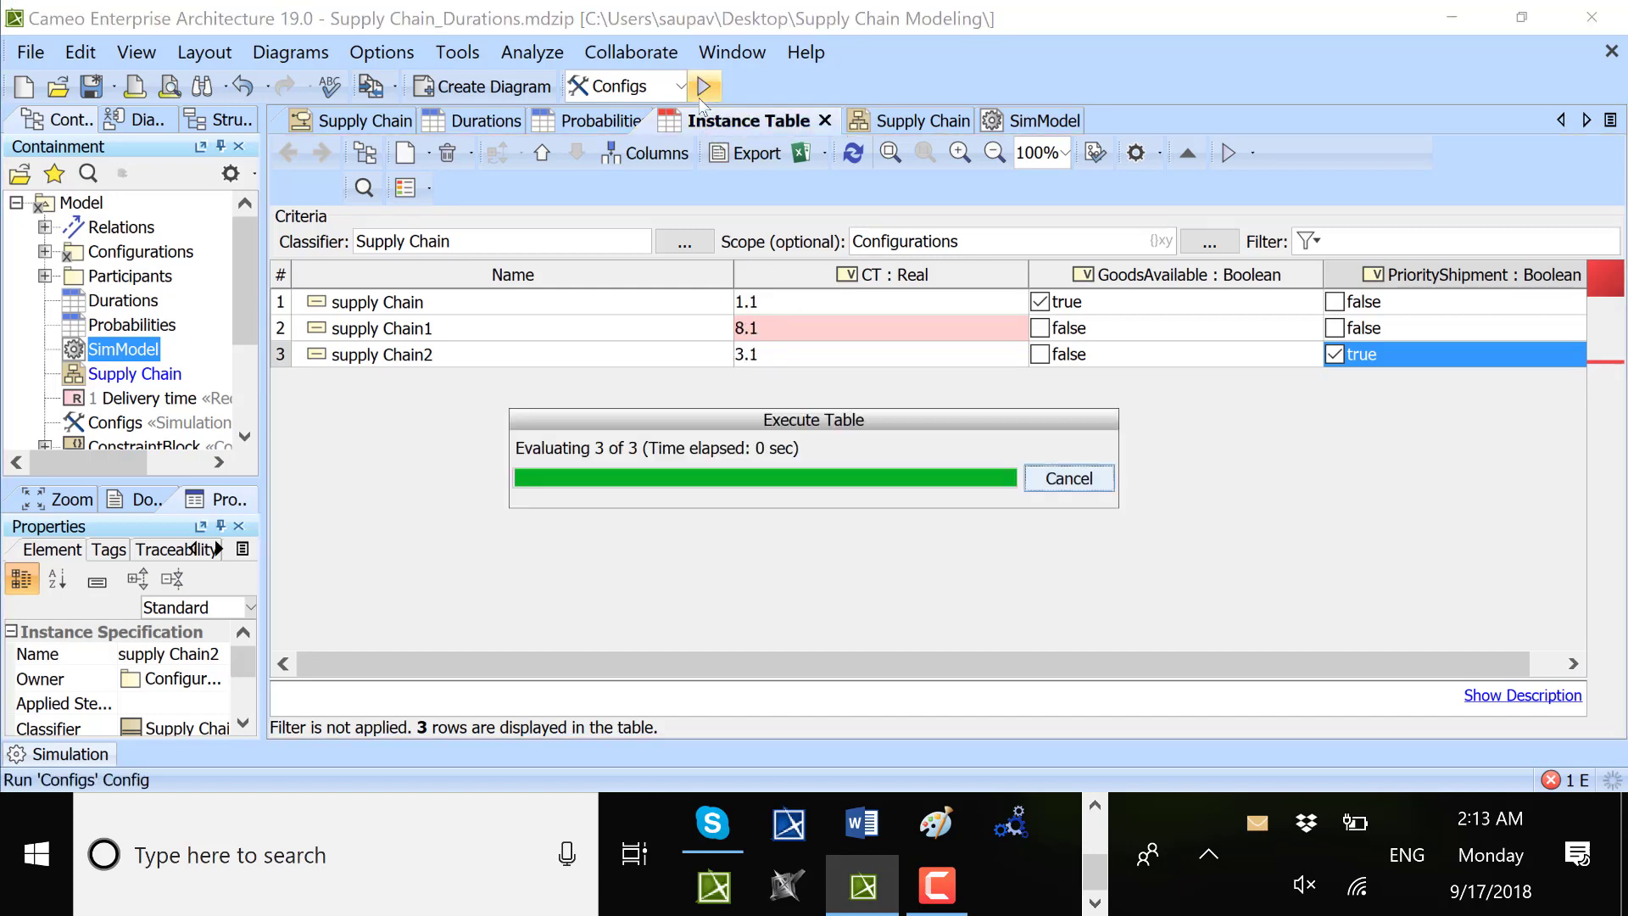
pyautogui.click(702, 99)
pyautogui.click(702, 99)
pyautogui.click(701, 99)
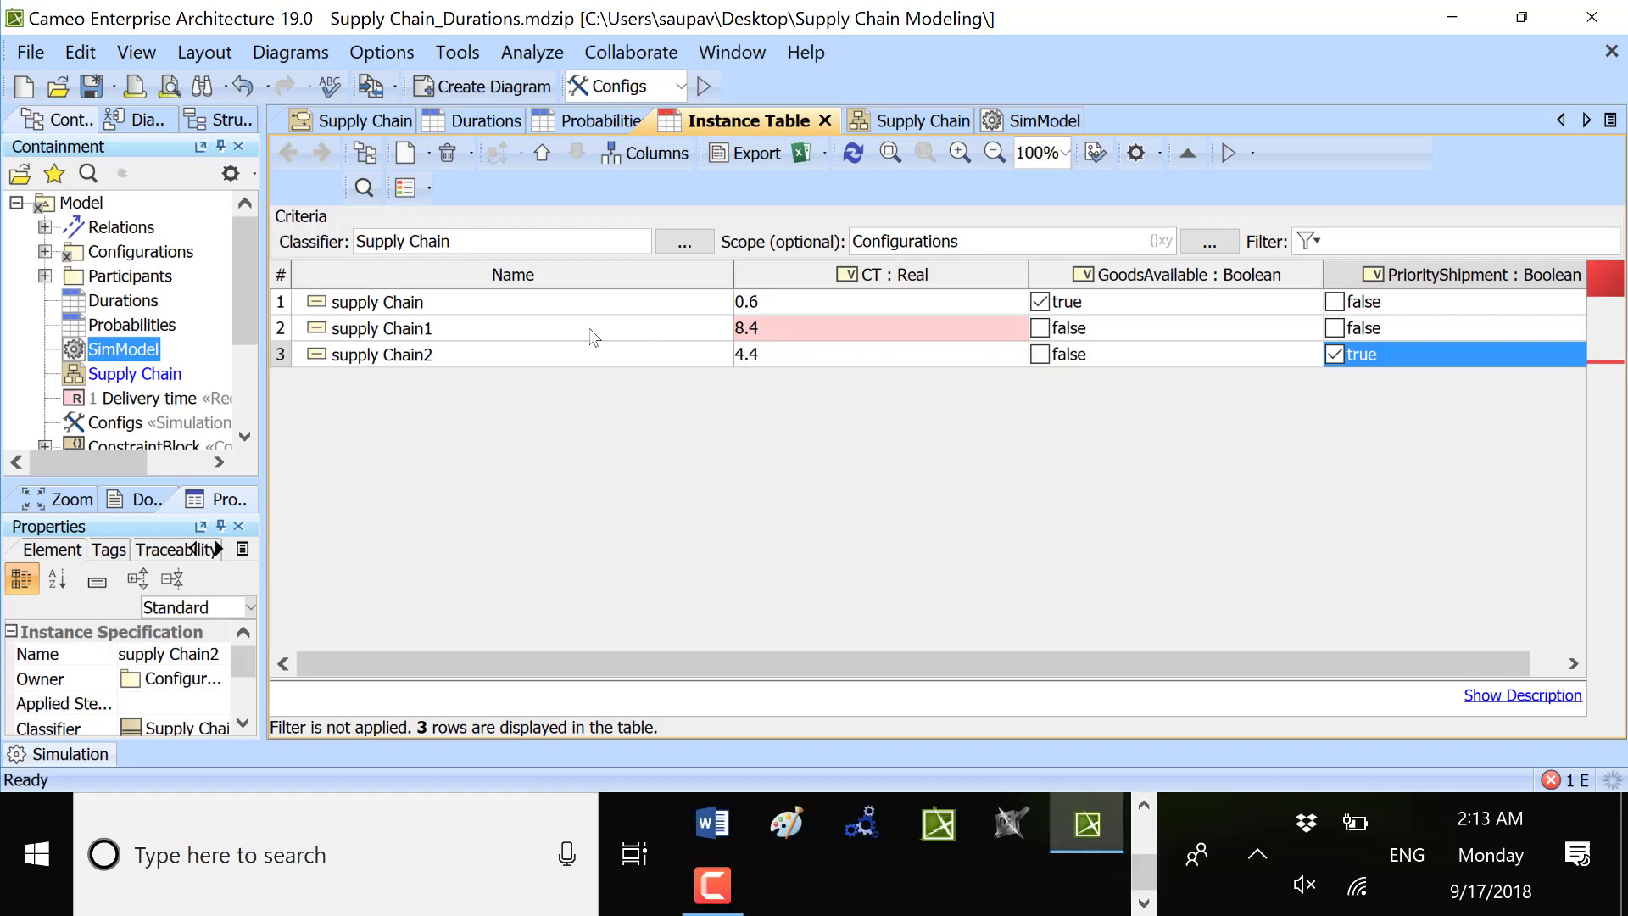
pyautogui.click(492, 304)
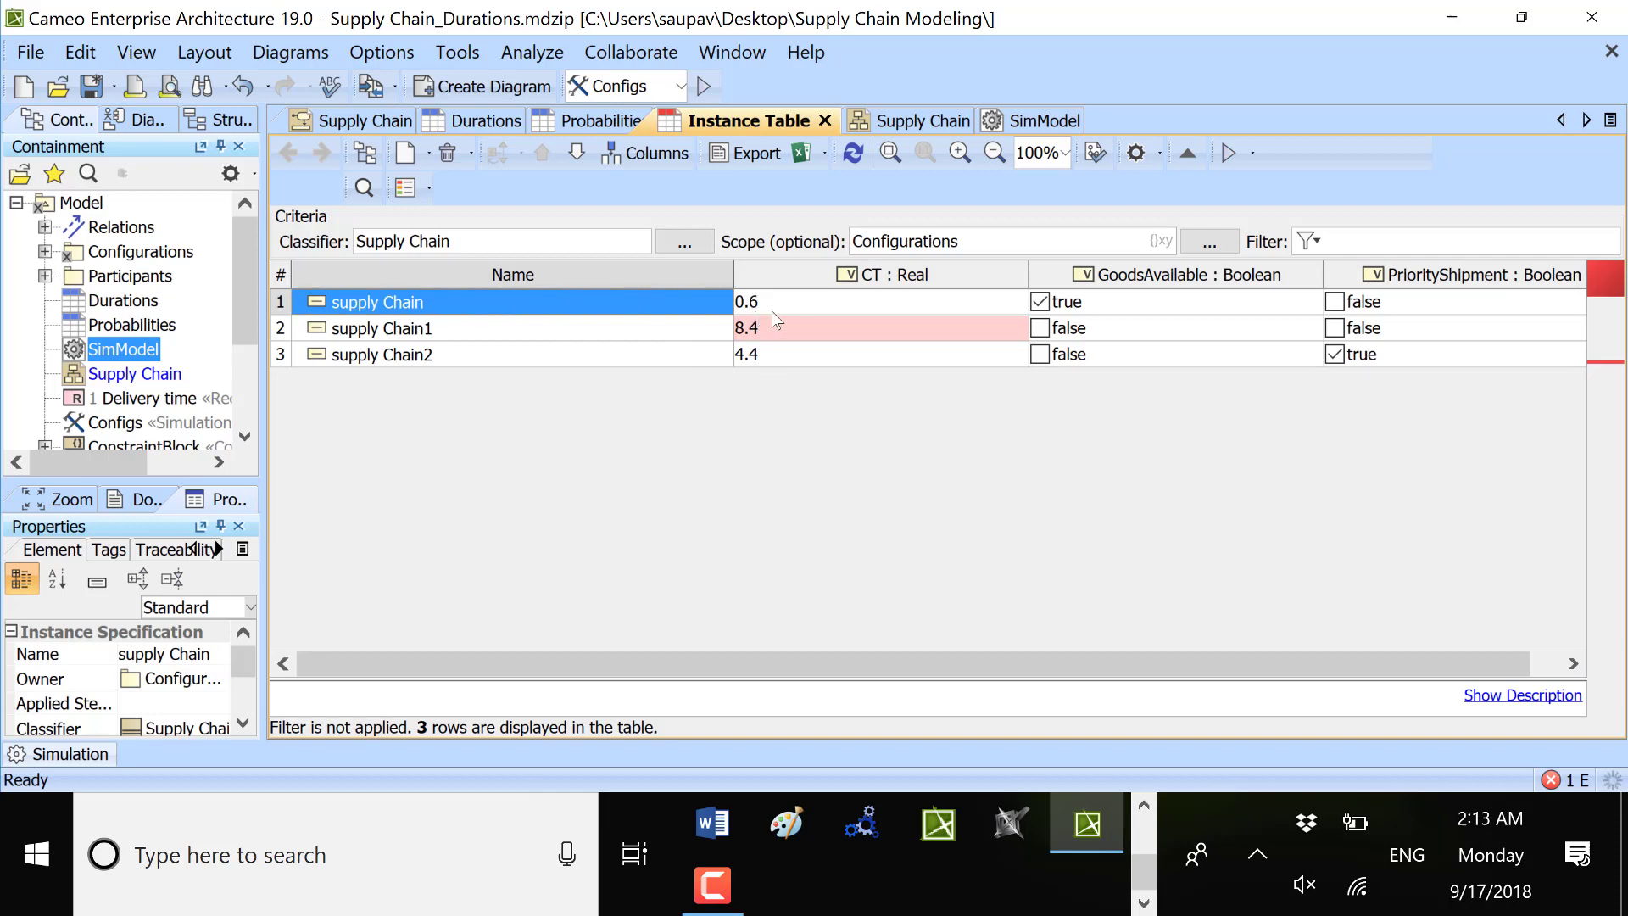
pyautogui.click(497, 322)
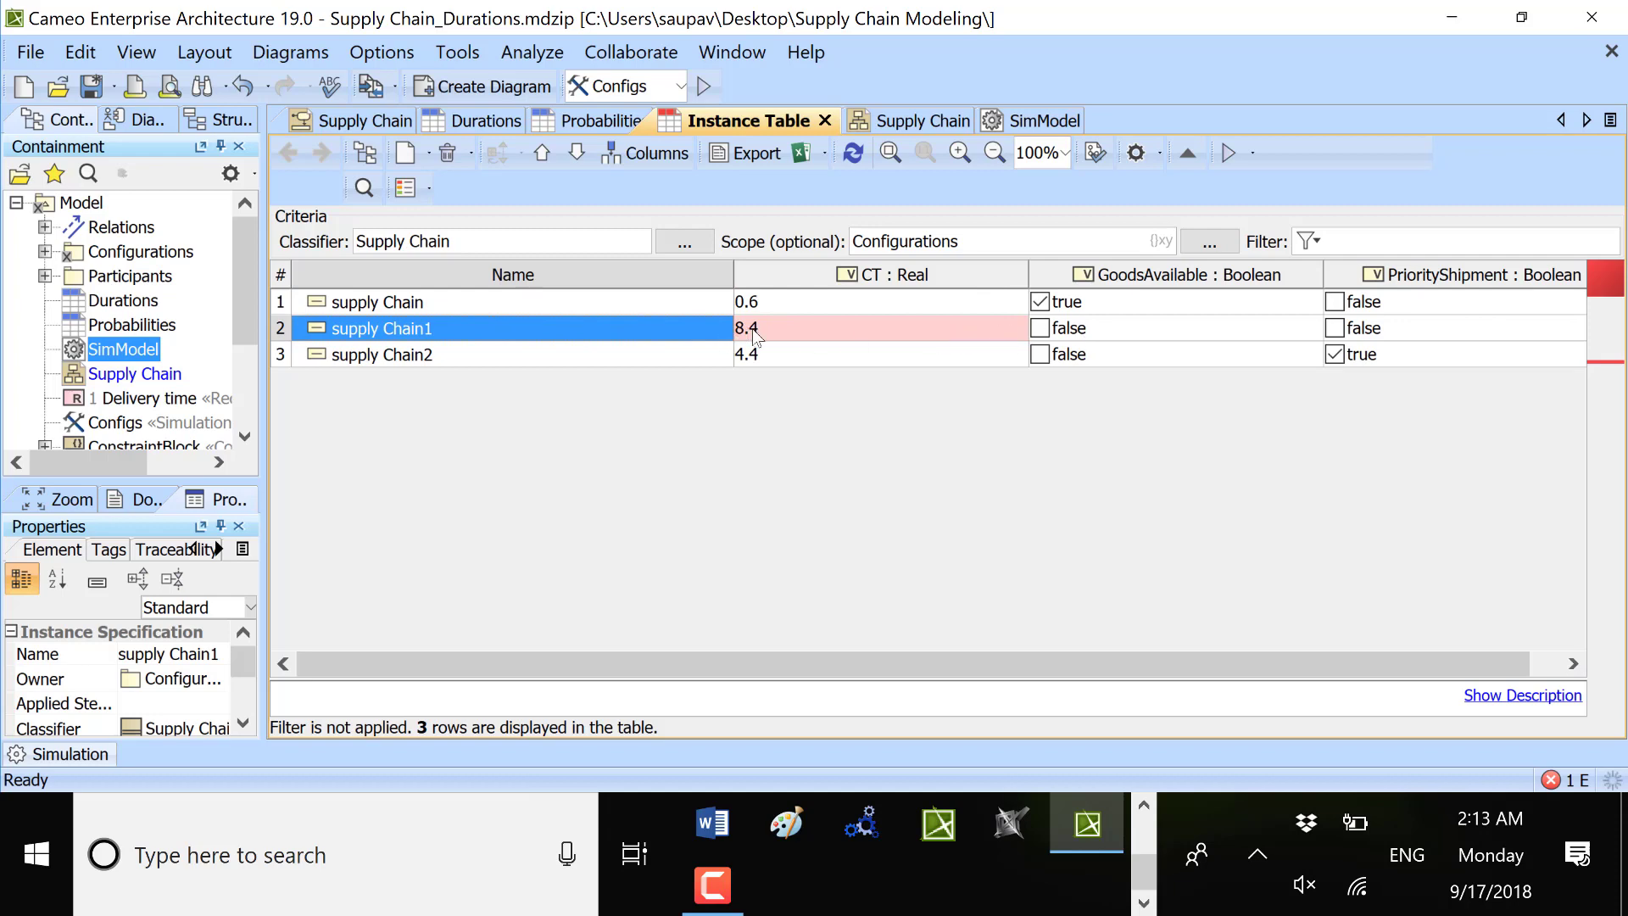
pyautogui.click(703, 86)
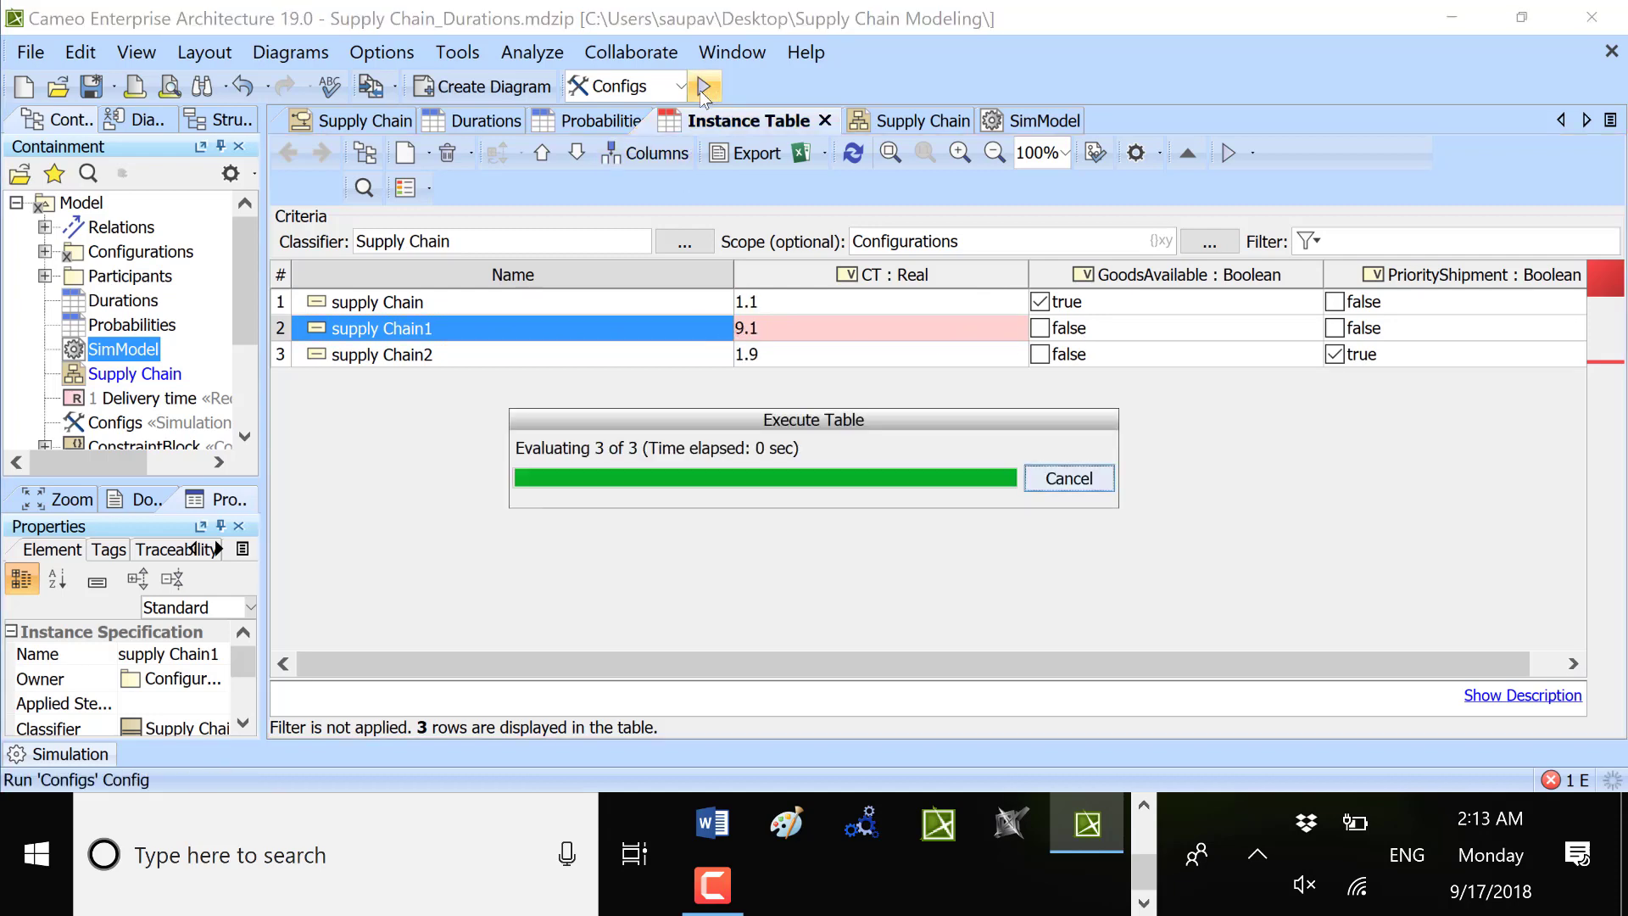
pyautogui.click(702, 89)
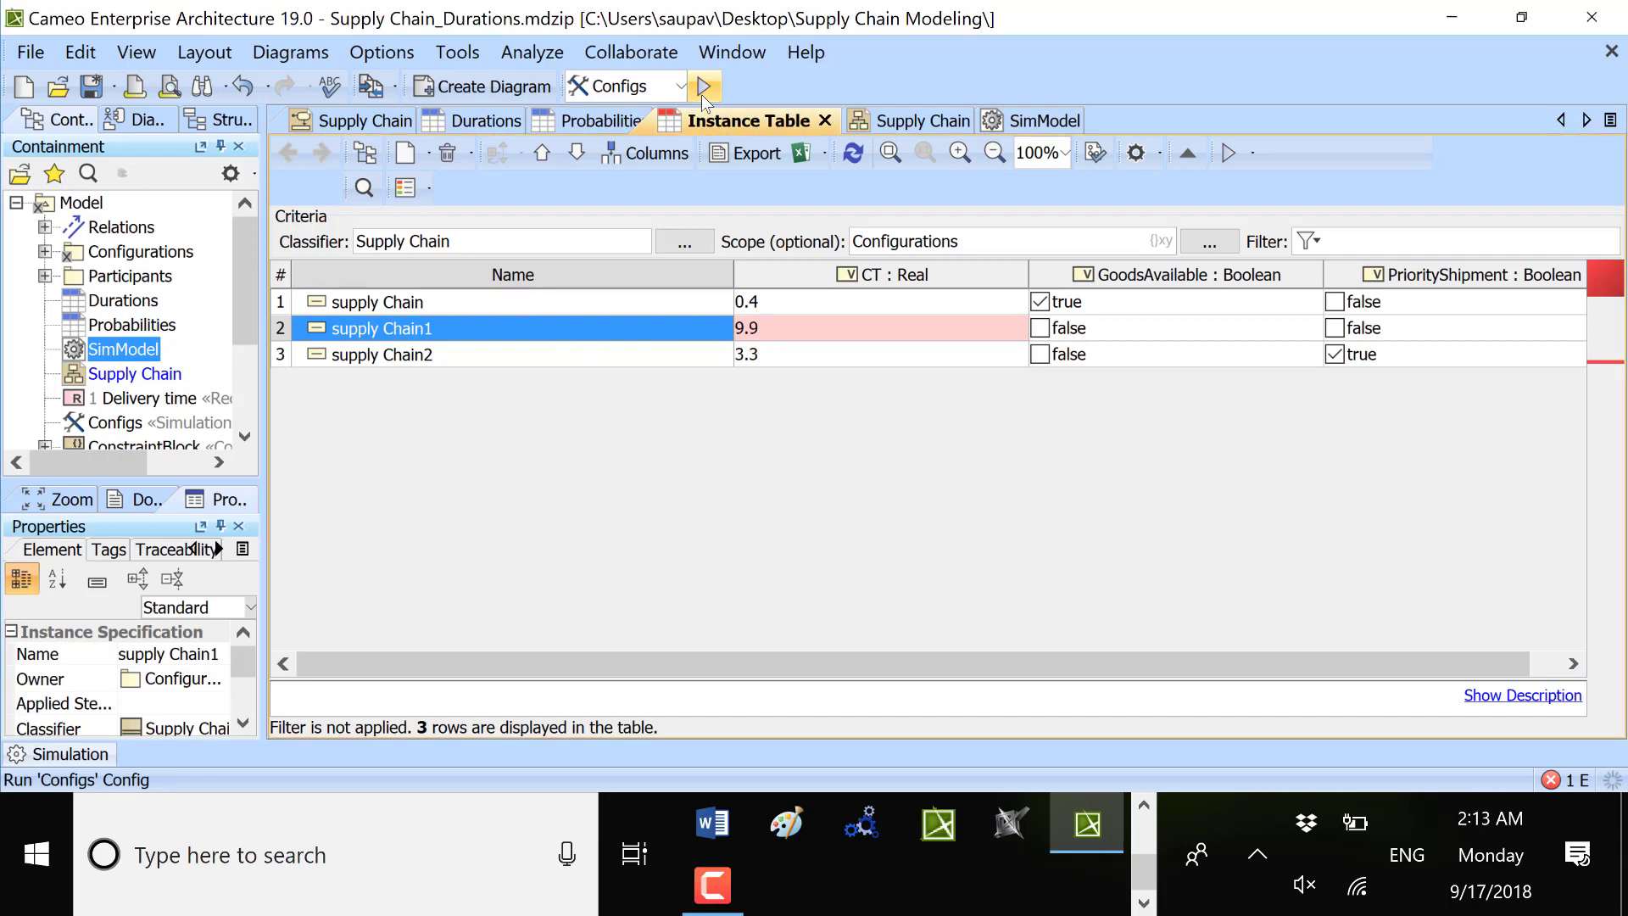
pyautogui.click(701, 94)
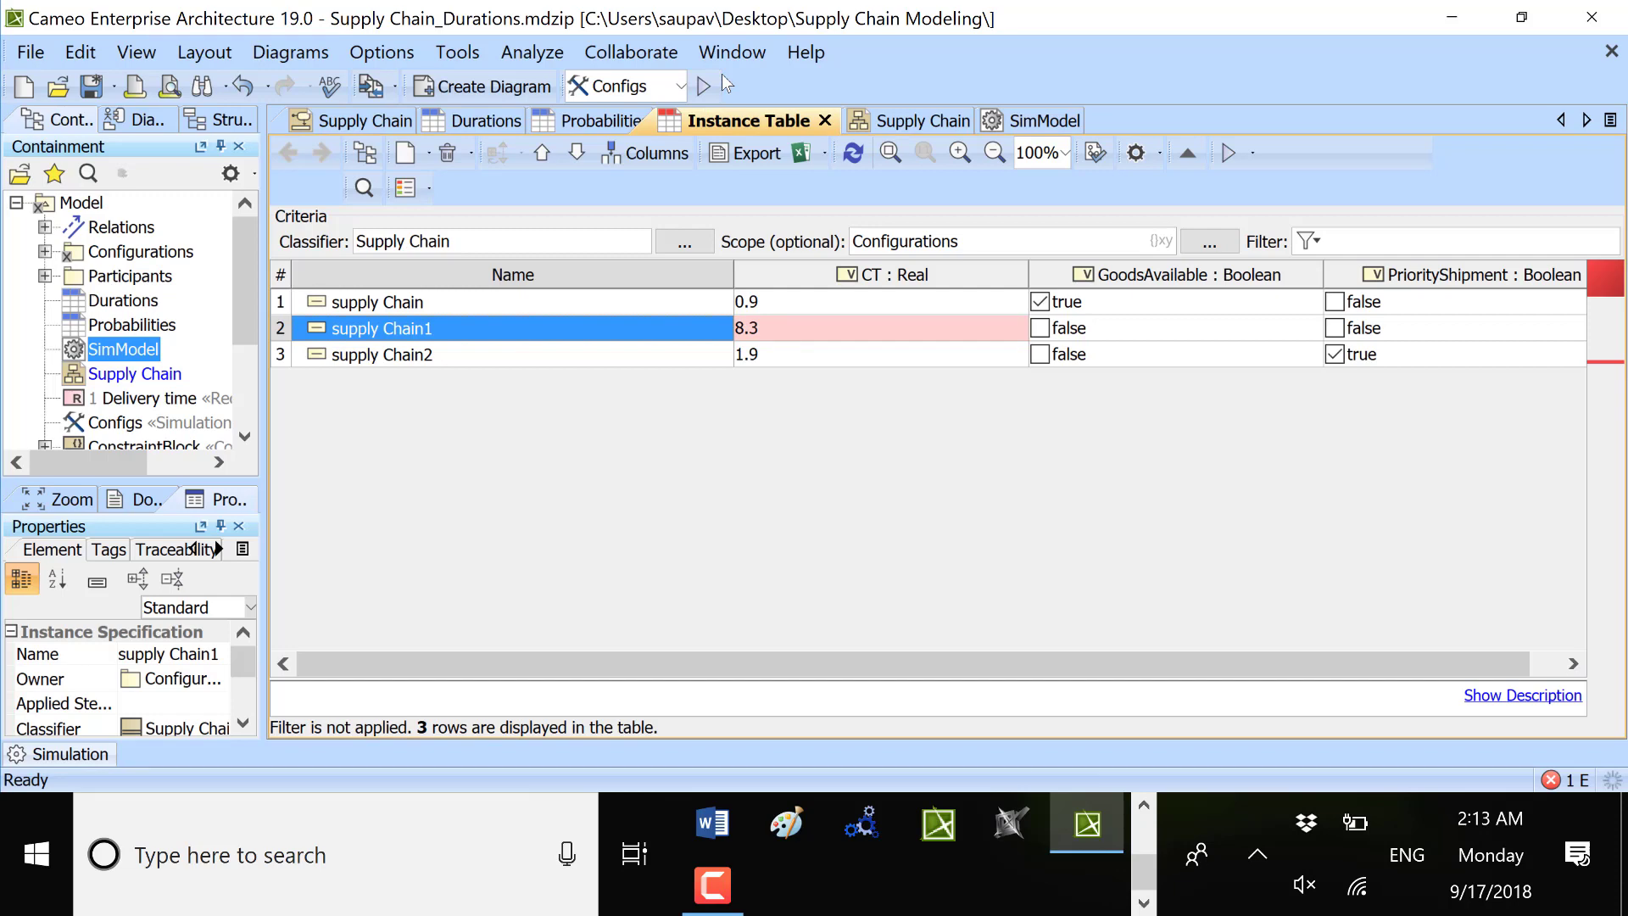
# - Choose Monte Carlo as the simulation configuration and select the supply Chain2 row
pyautogui.click(667, 90)
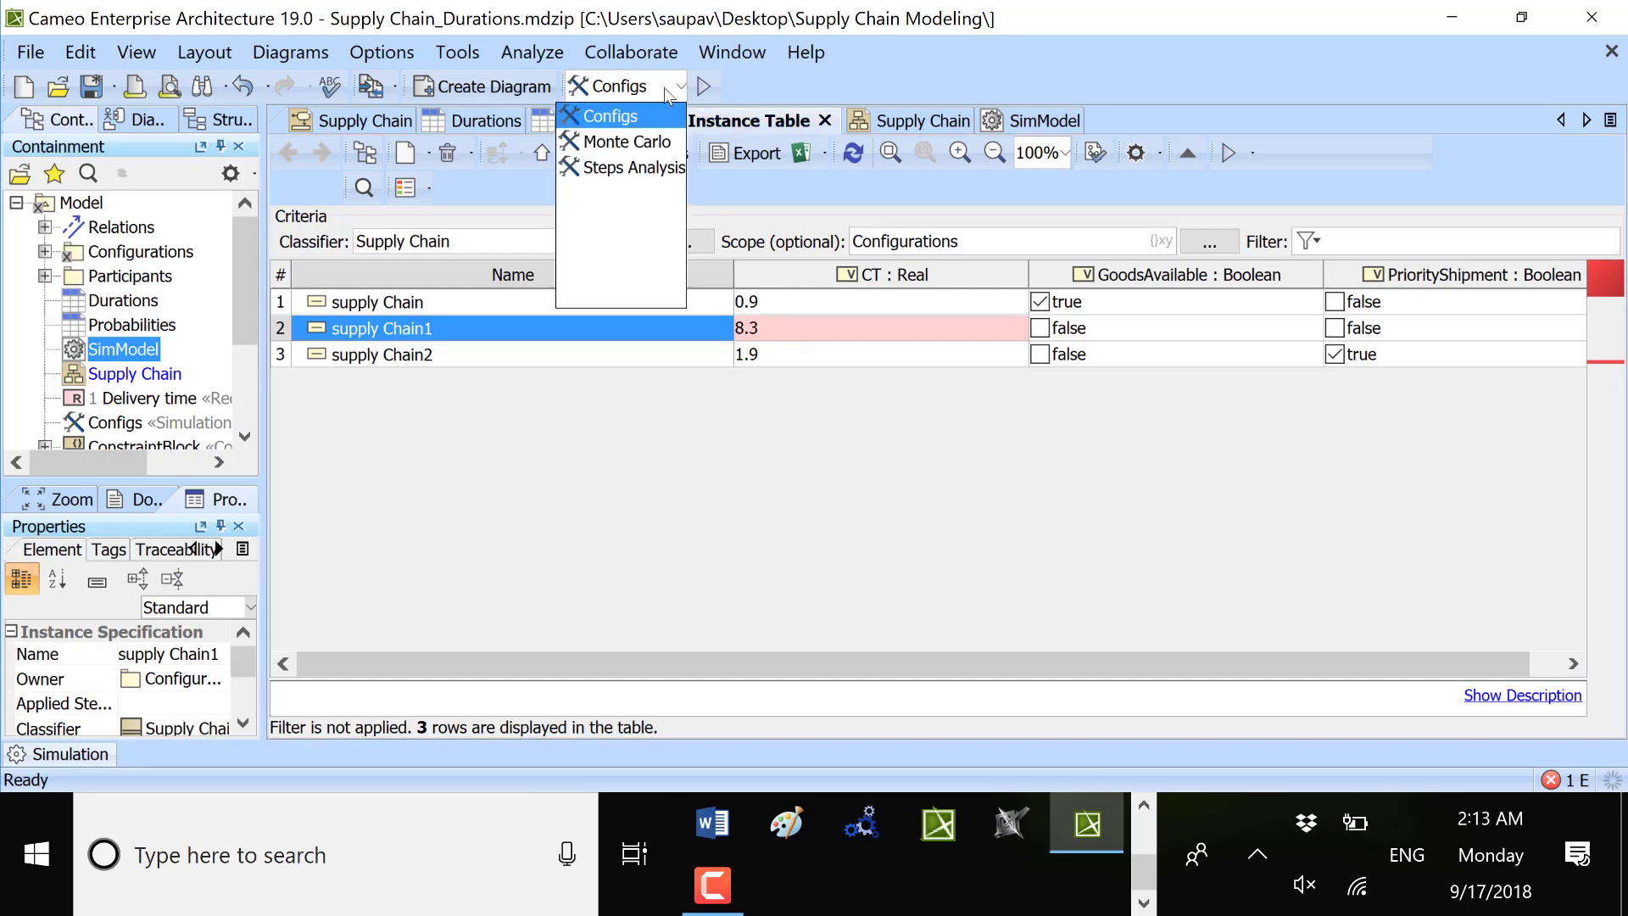
pyautogui.click(646, 141)
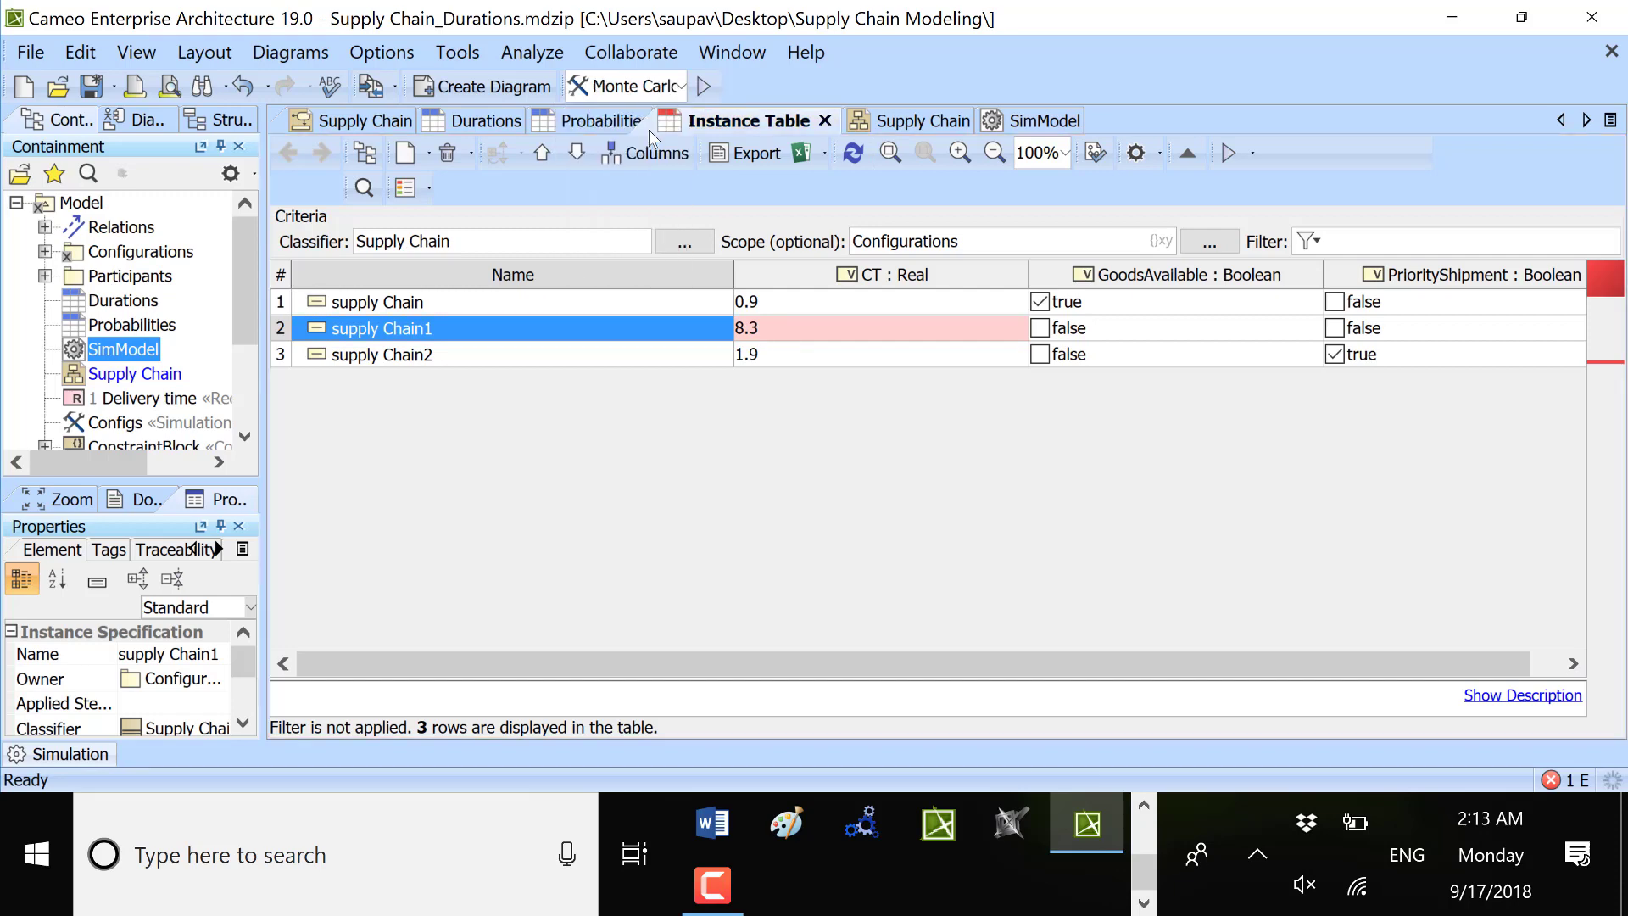
pyautogui.click(420, 354)
# - Reveal supply Chain2 in the Containment Tree and show the SimModel diagram's 100-run Monte Carlo setup
pyautogui.click(402, 338)
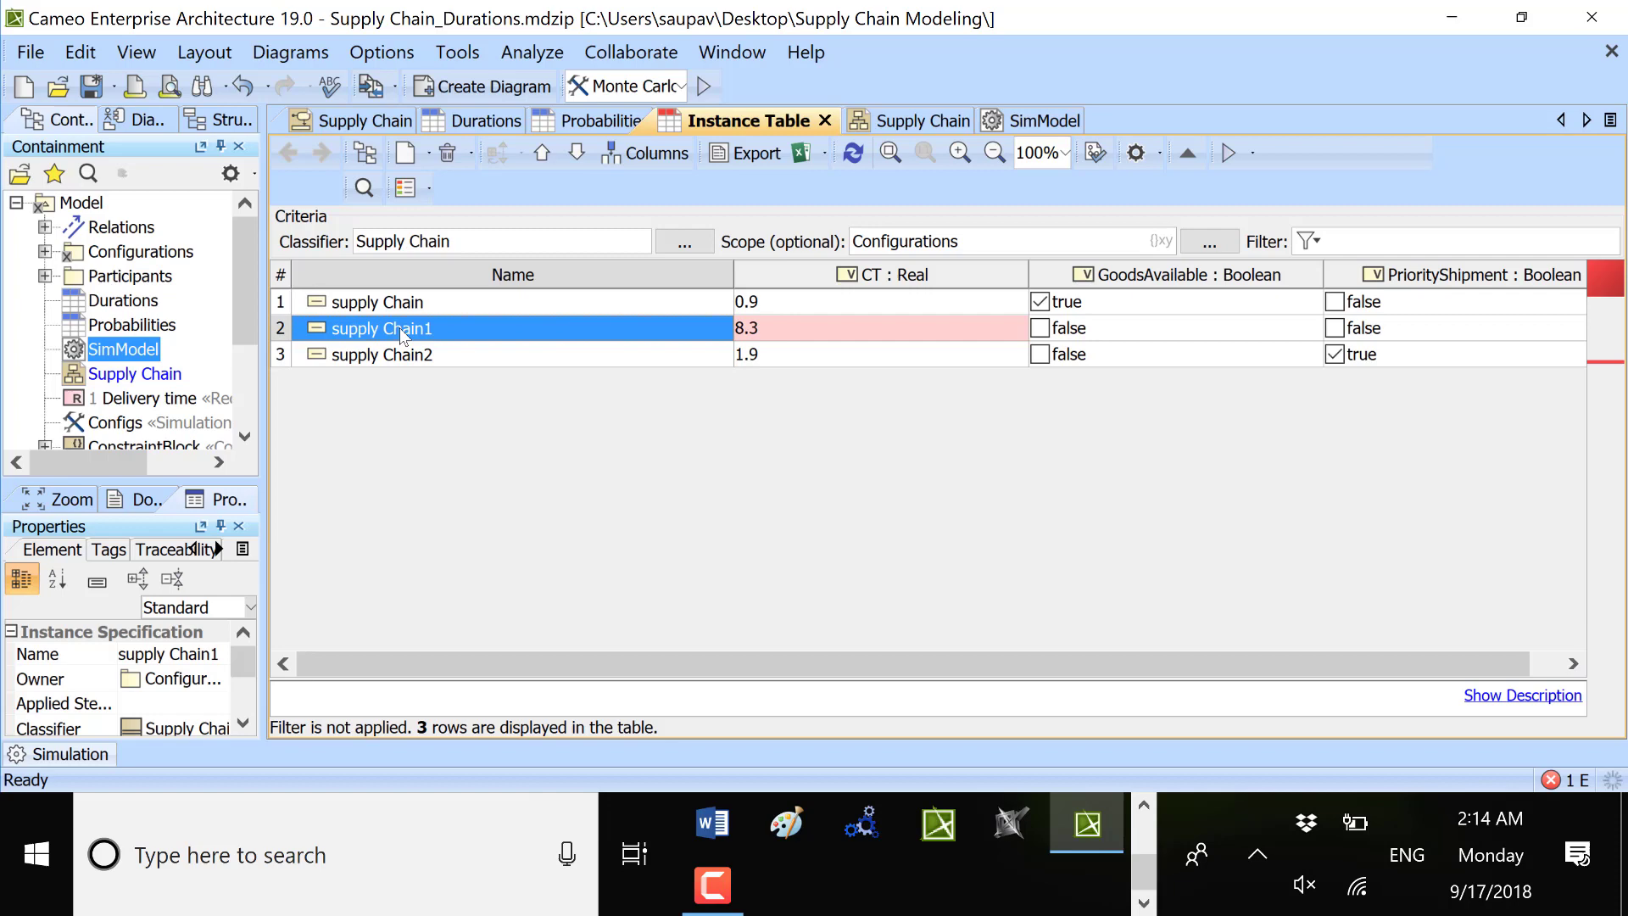
pyautogui.click(404, 310)
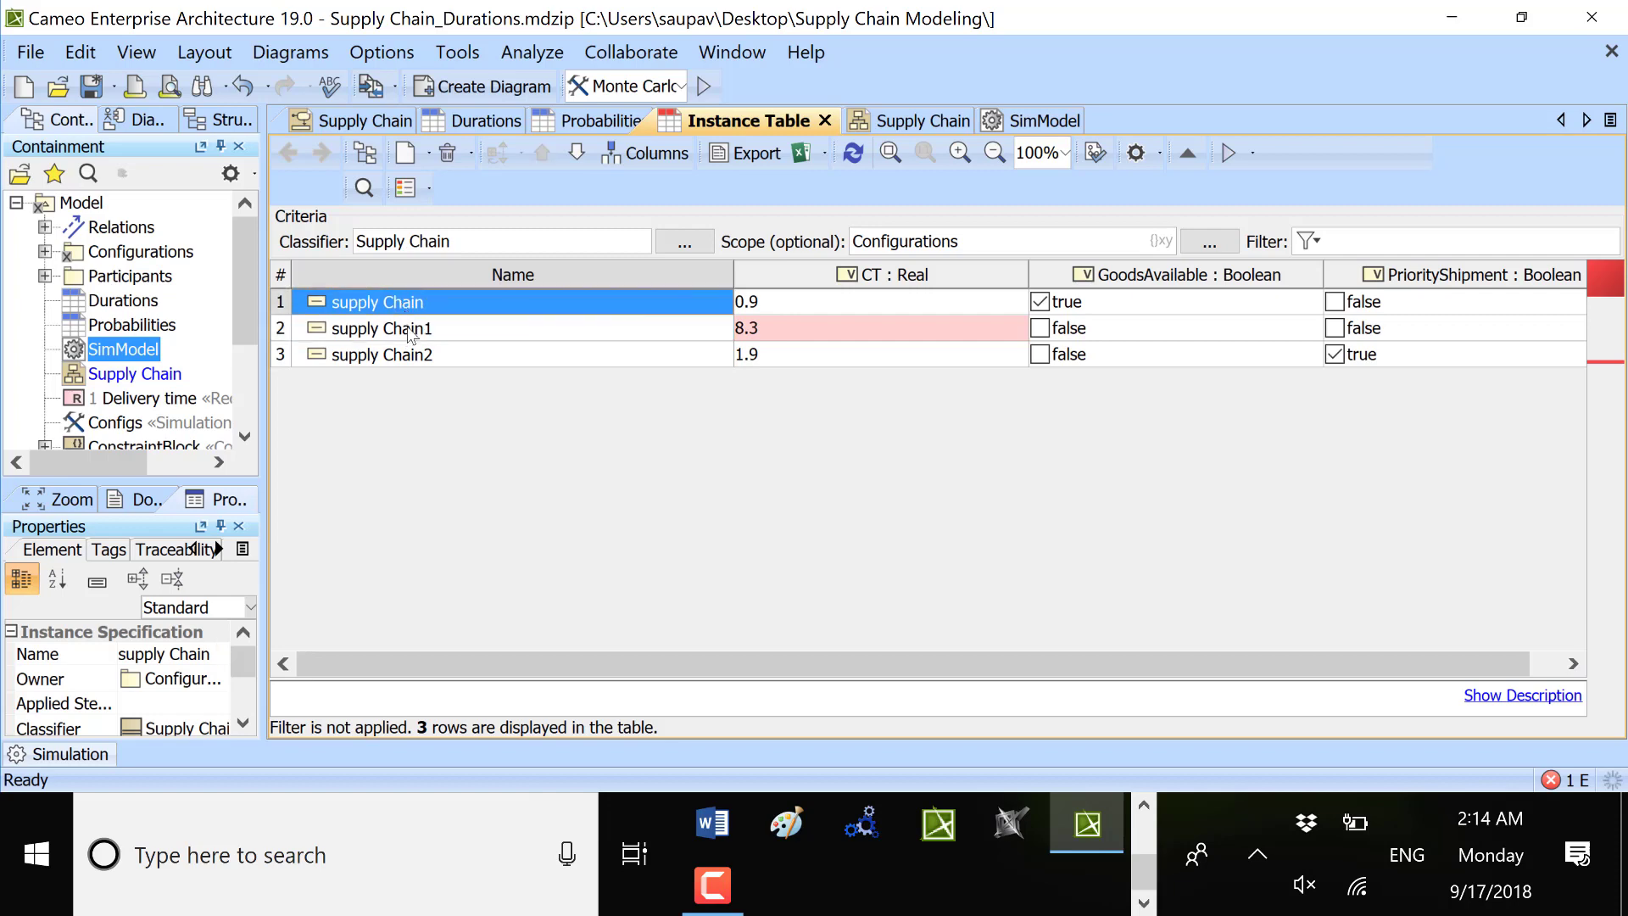
pyautogui.click(414, 356)
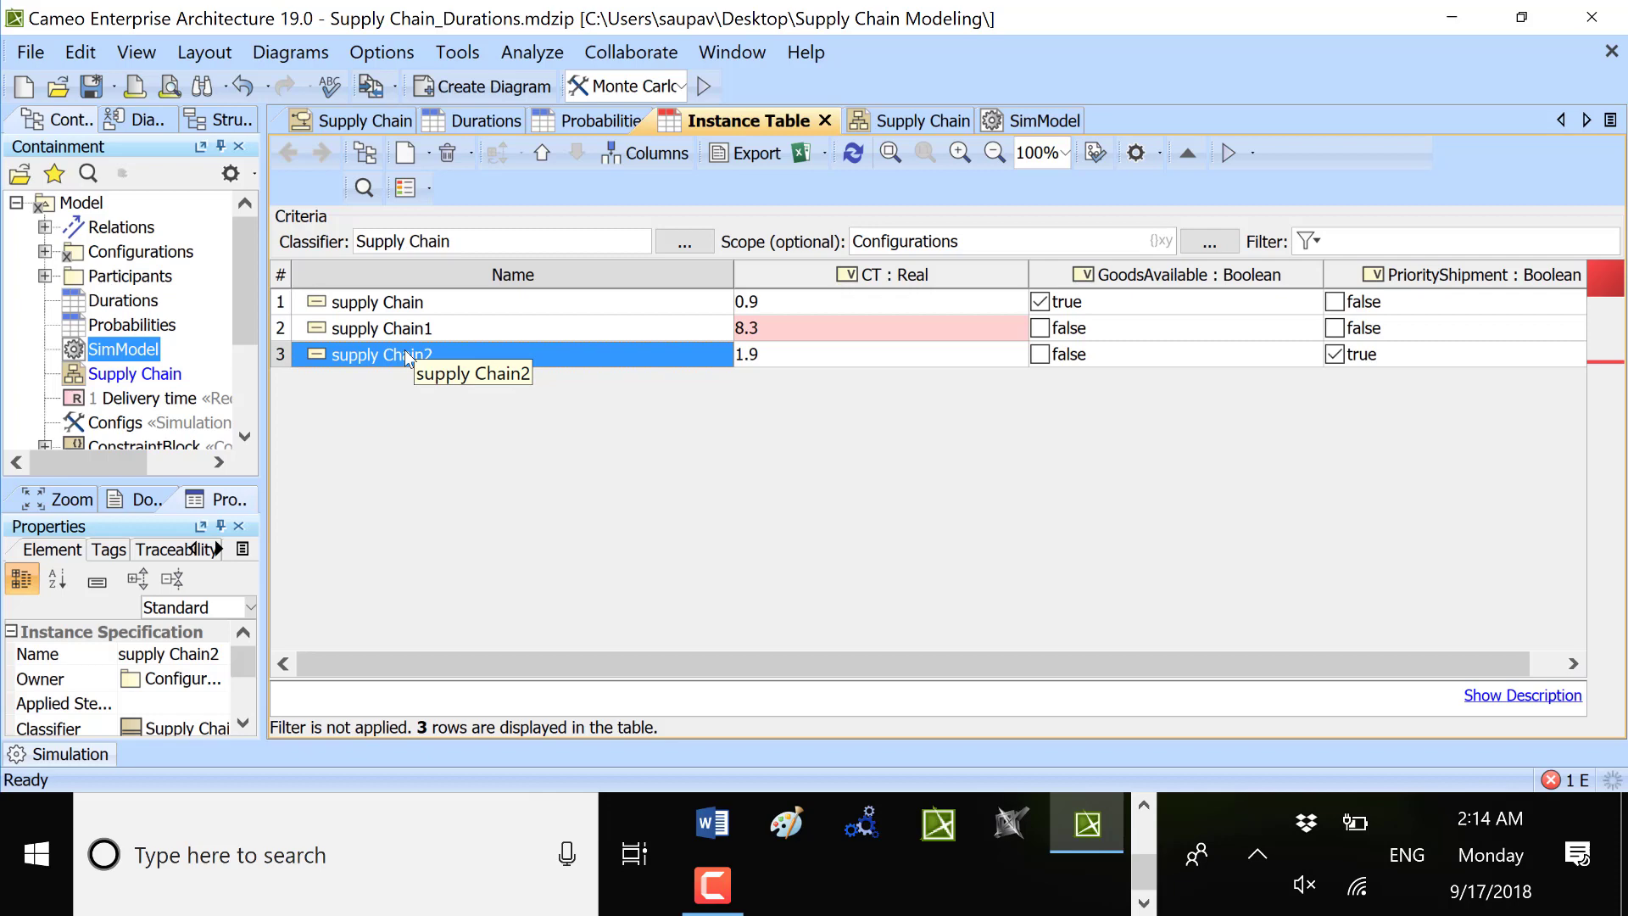
pyautogui.rightClick(405, 351)
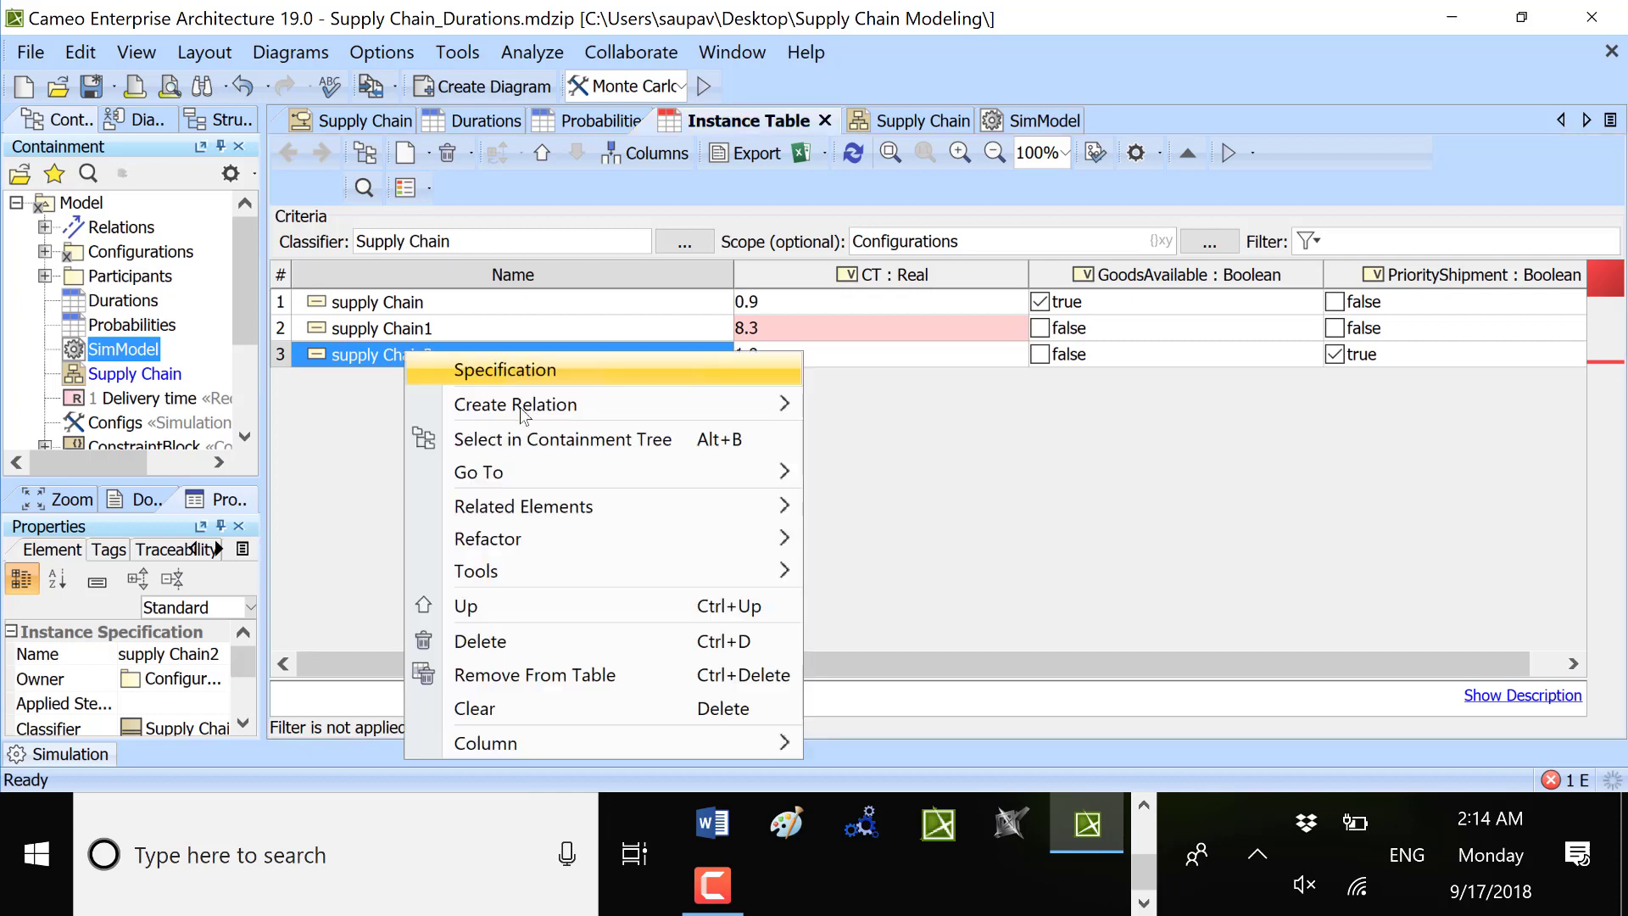
pyautogui.click(541, 439)
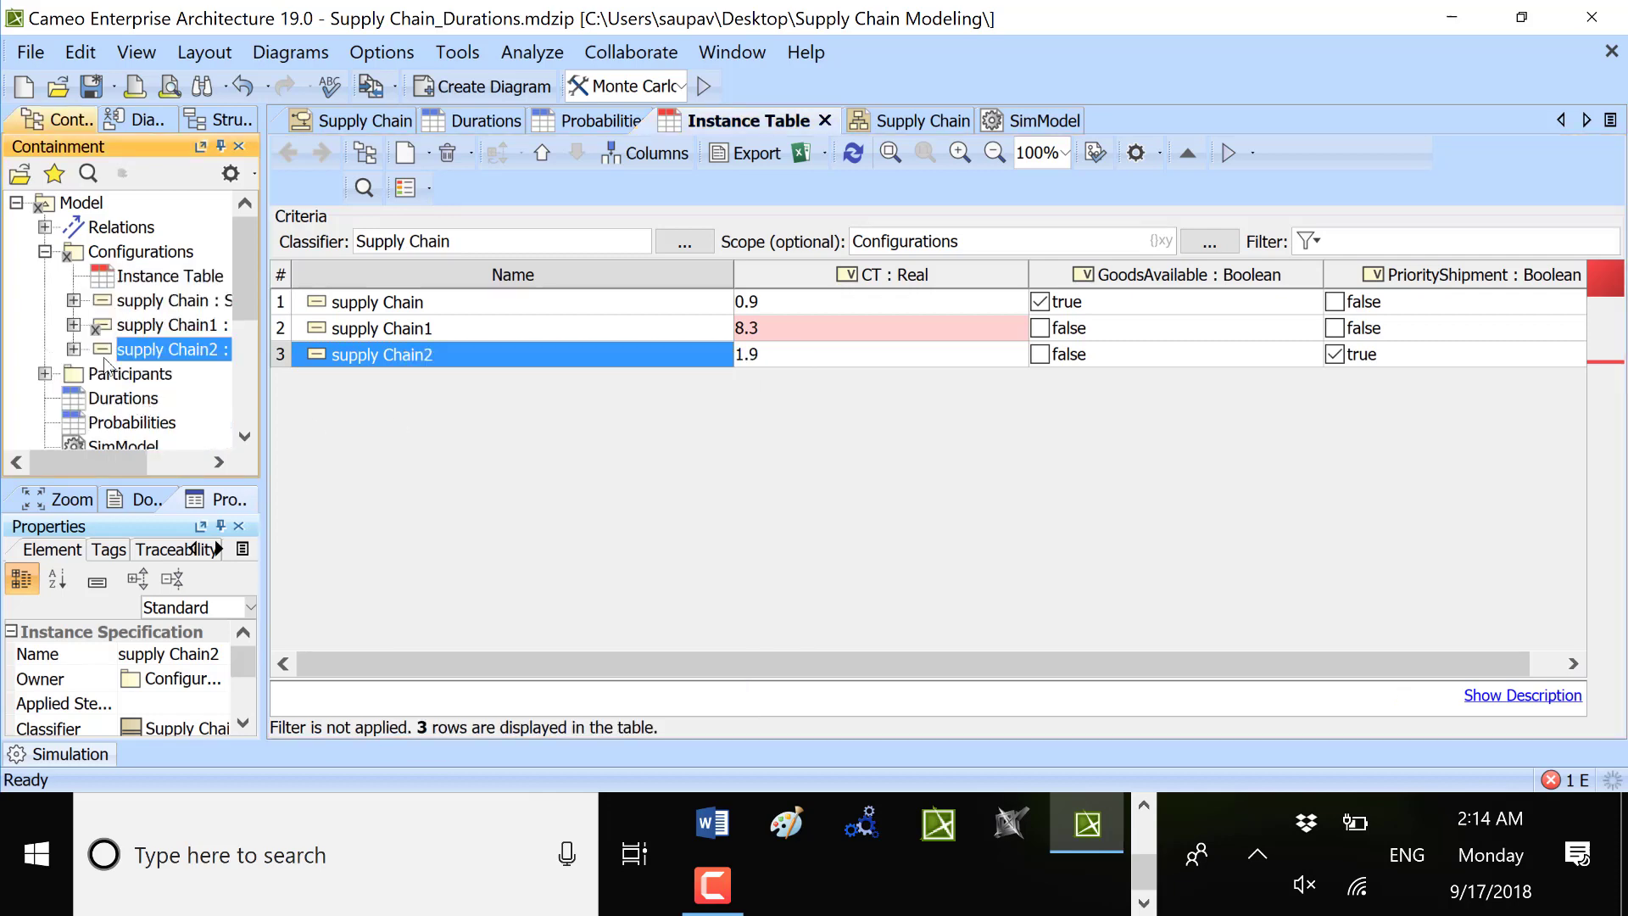
pyautogui.click(1009, 121)
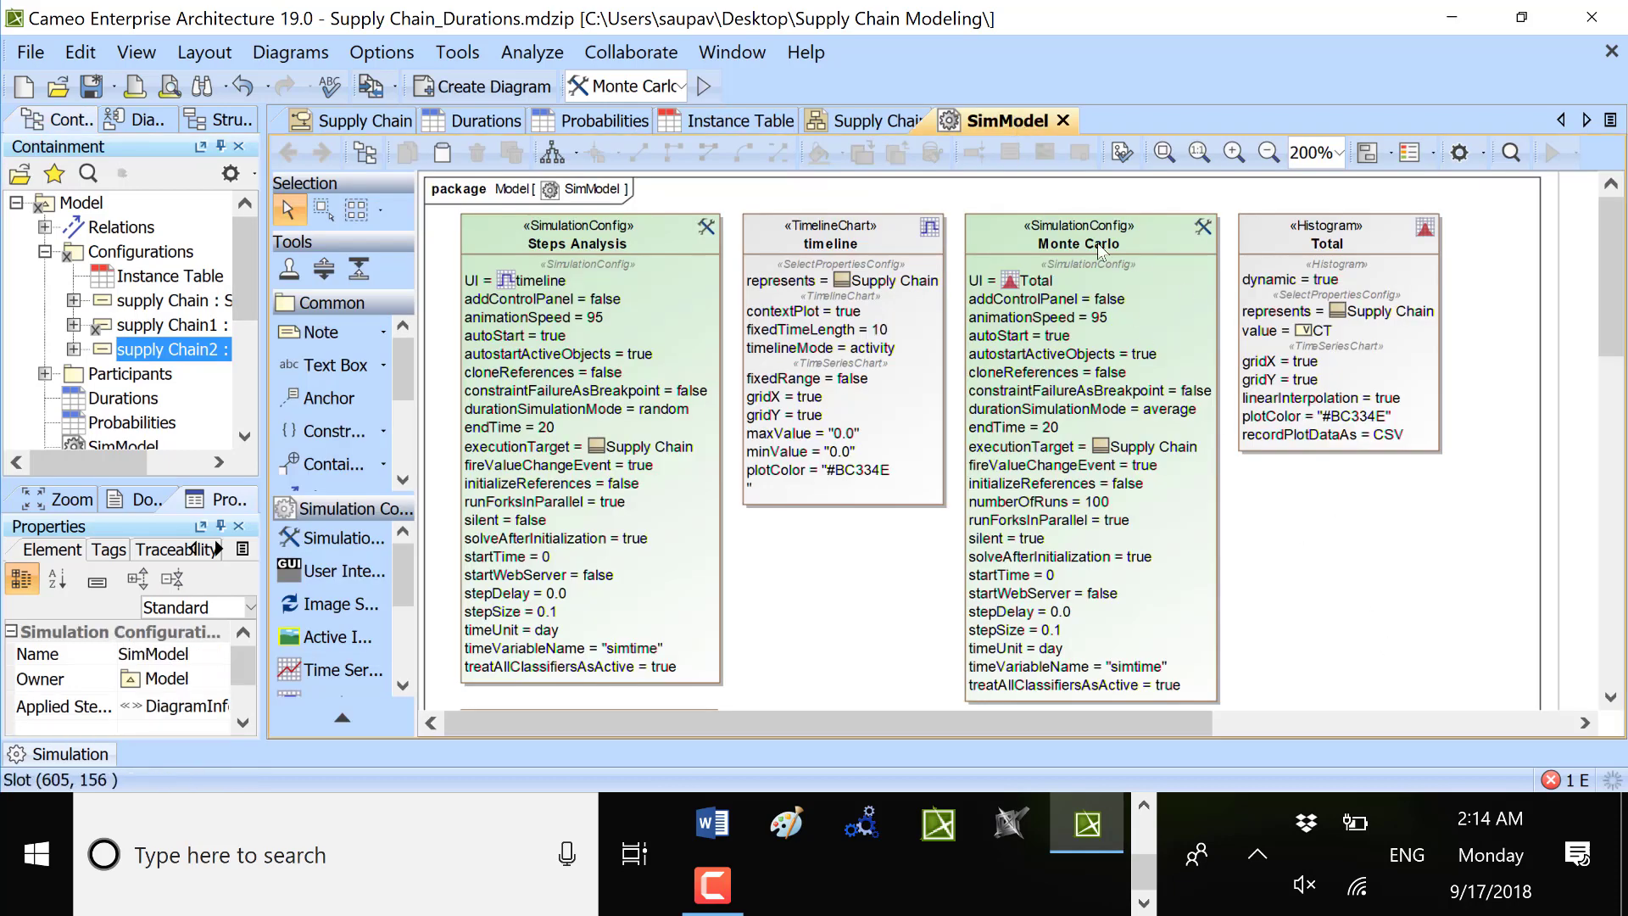
# - Make supply Chain2 the Monte Carlo executionTarget, run 100 runs, and close the CT histogram
pyautogui.moveTo(169, 348); pyautogui.dragTo(1167, 279)
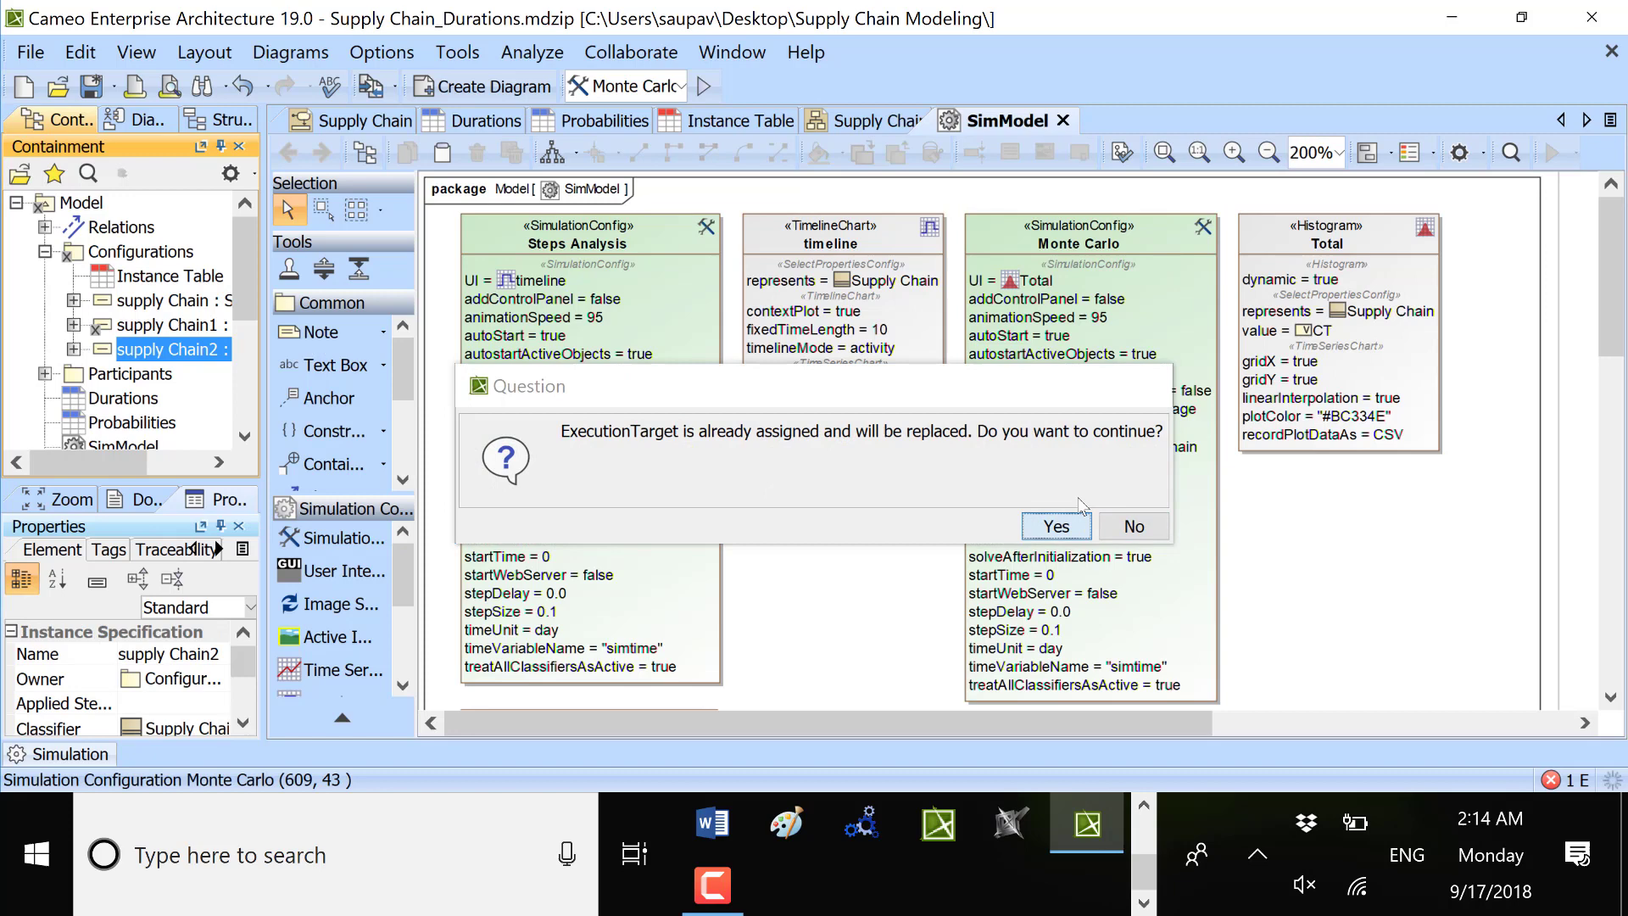
pyautogui.click(1056, 526)
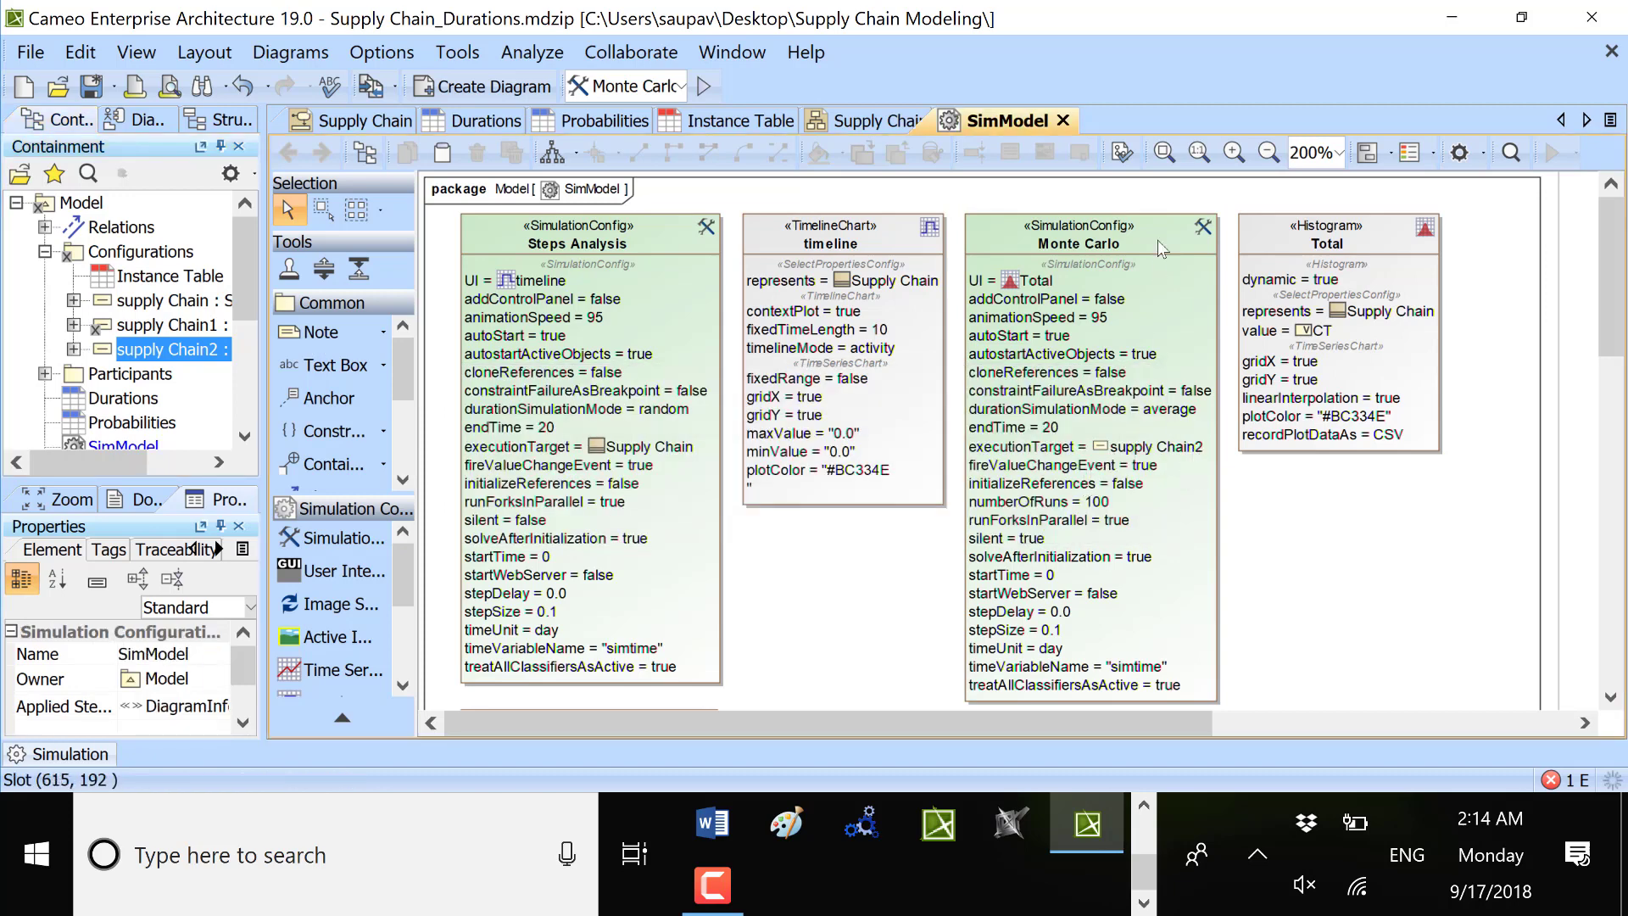
pyautogui.click(702, 88)
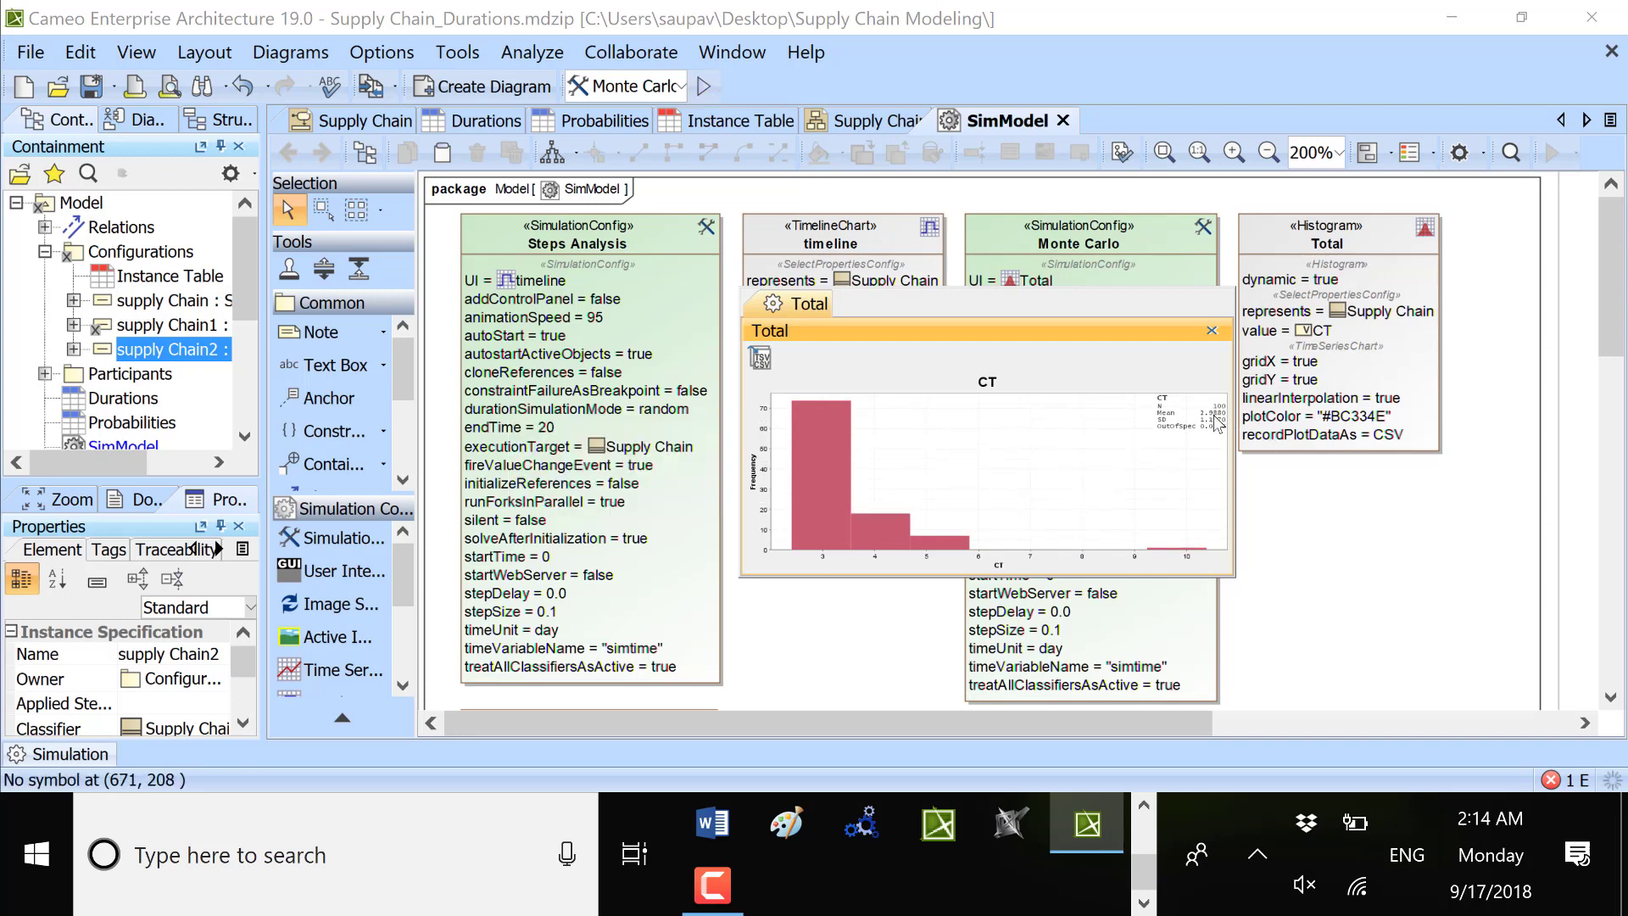
pyautogui.click(1213, 331)
# - Change the Monte Carlo configuration's numberOfRuns from 100 to 200
pyautogui.click(1081, 427)
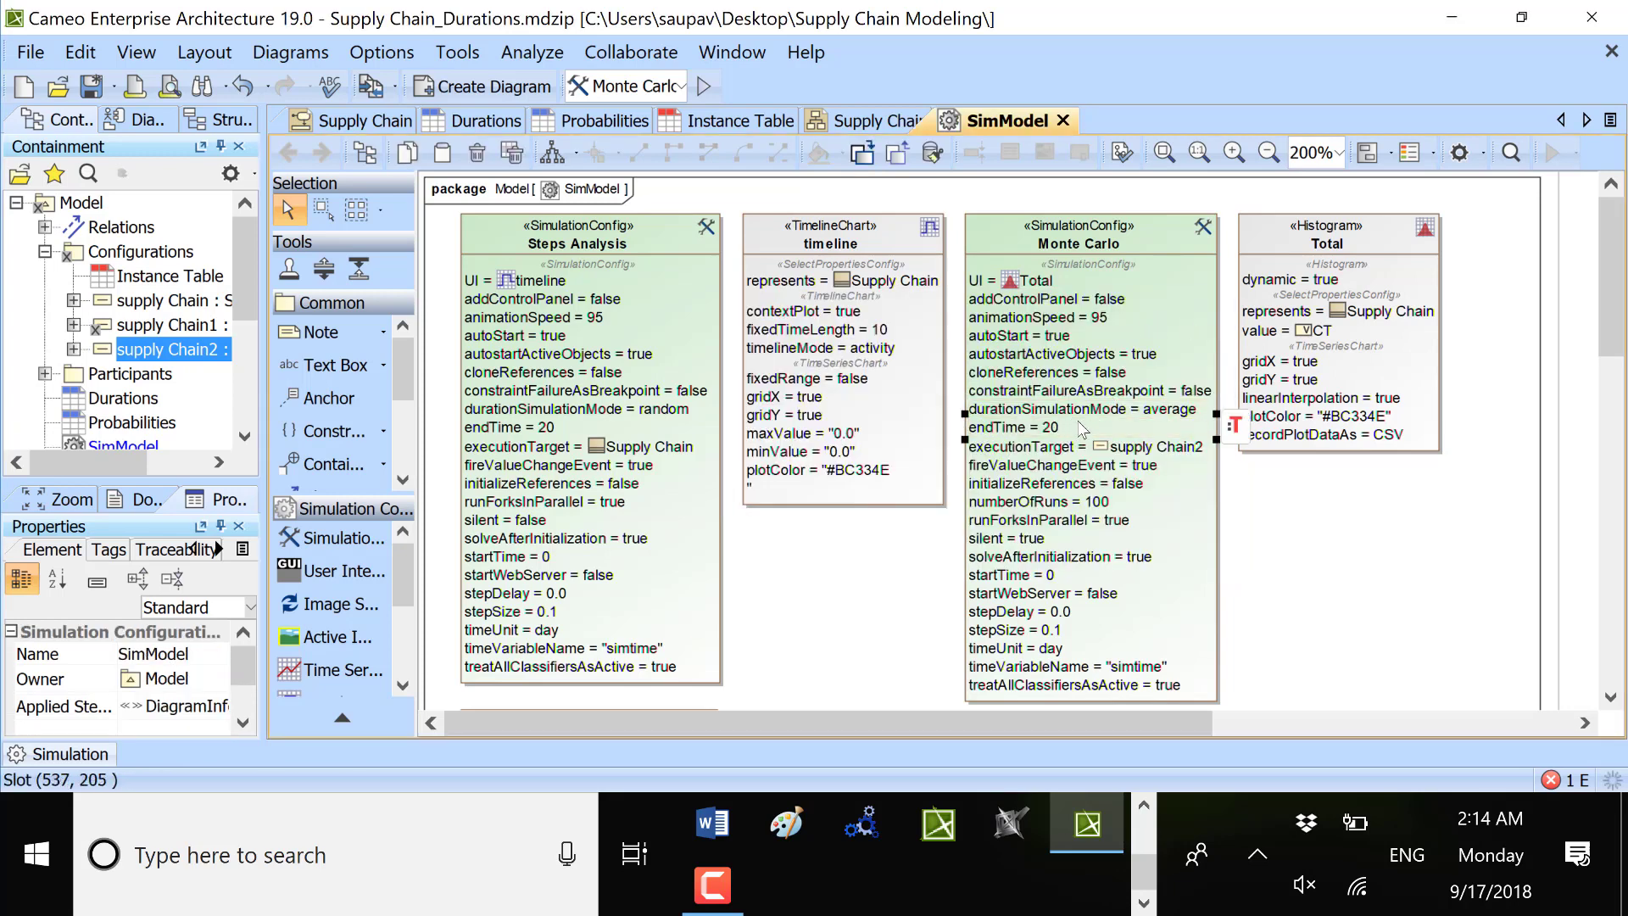
pyautogui.press('Up')
pyautogui.press('Up')
pyautogui.press('Up')
pyautogui.press('Up')
pyautogui.press('Up')
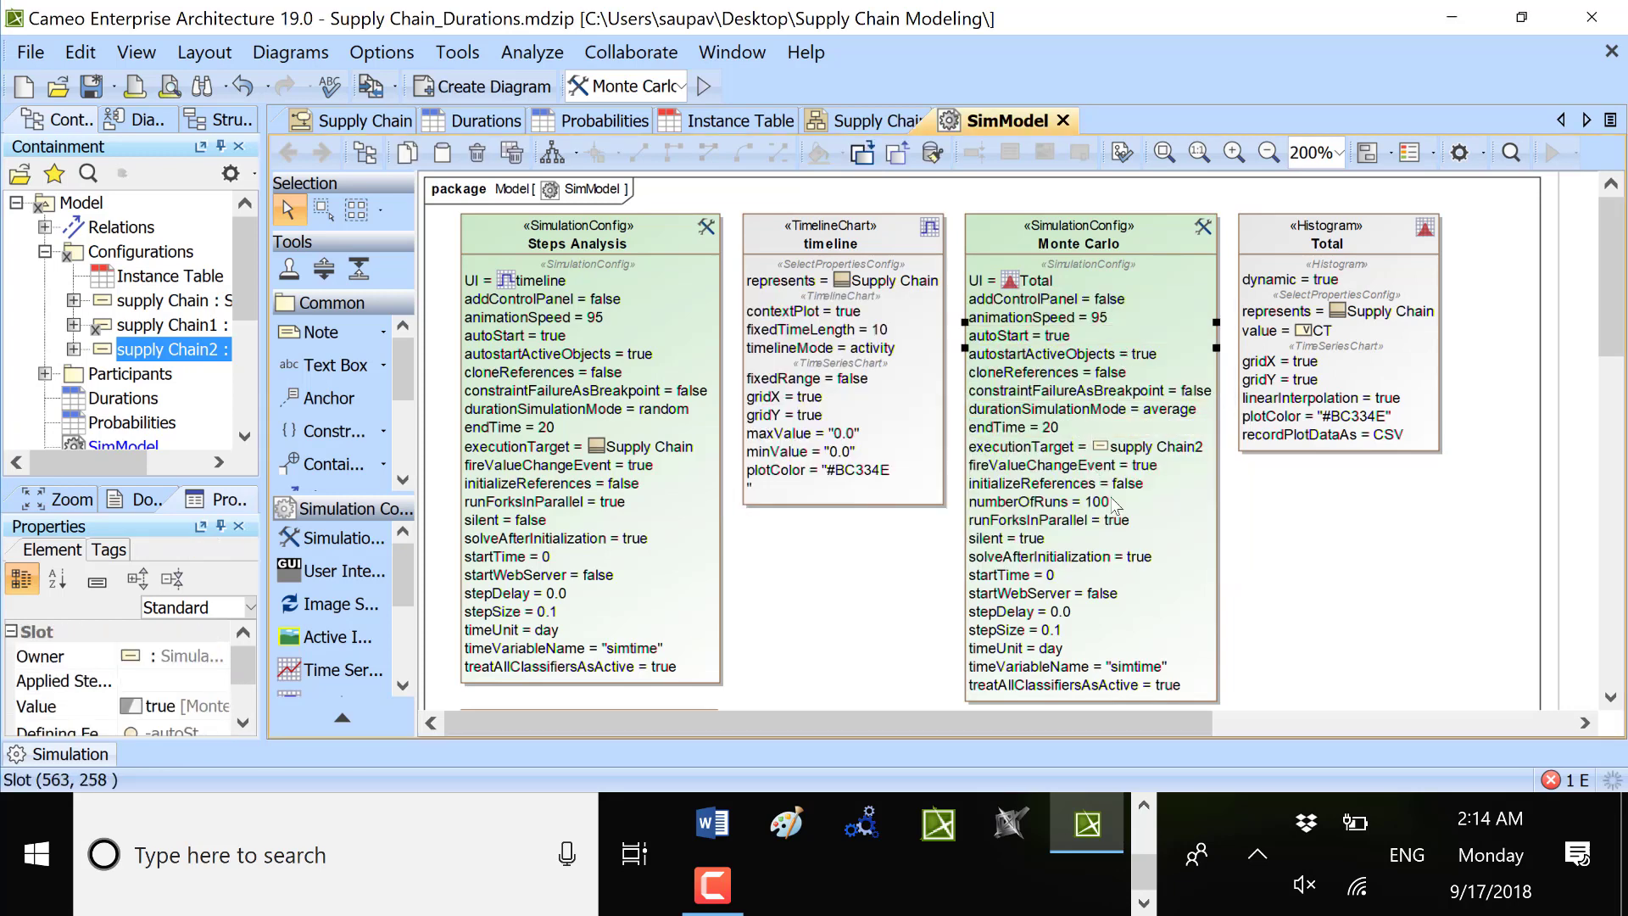
pyautogui.click(1114, 506)
pyautogui.click(1026, 505)
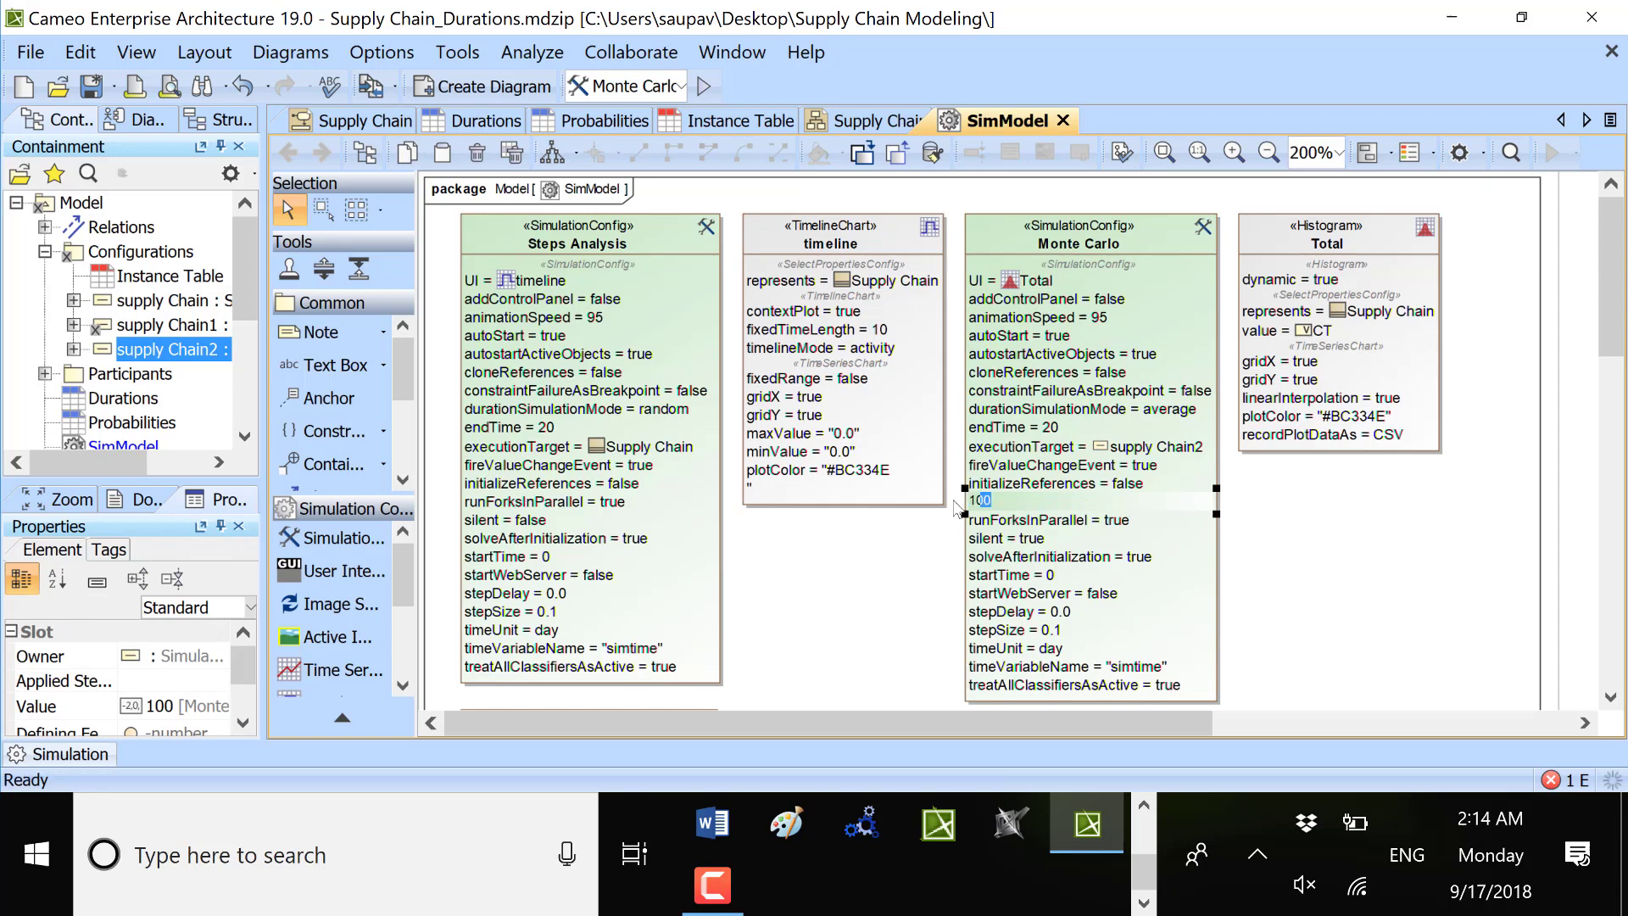
pyautogui.moveTo(958, 509); pyautogui.dragTo(949, 498)
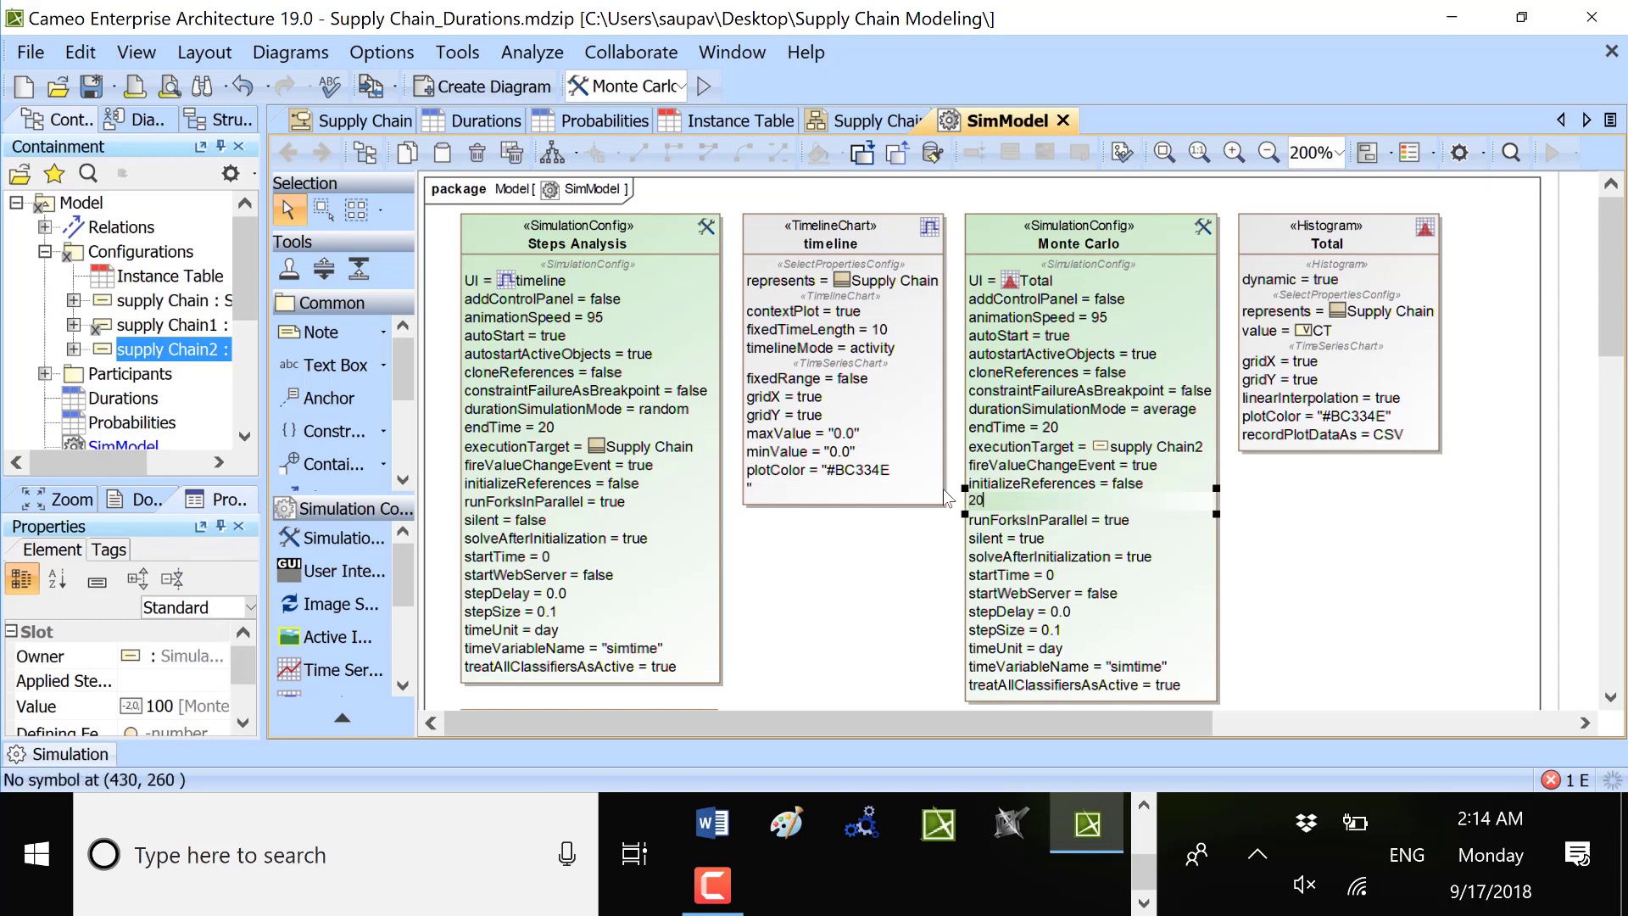
pyautogui.click(1311, 553)
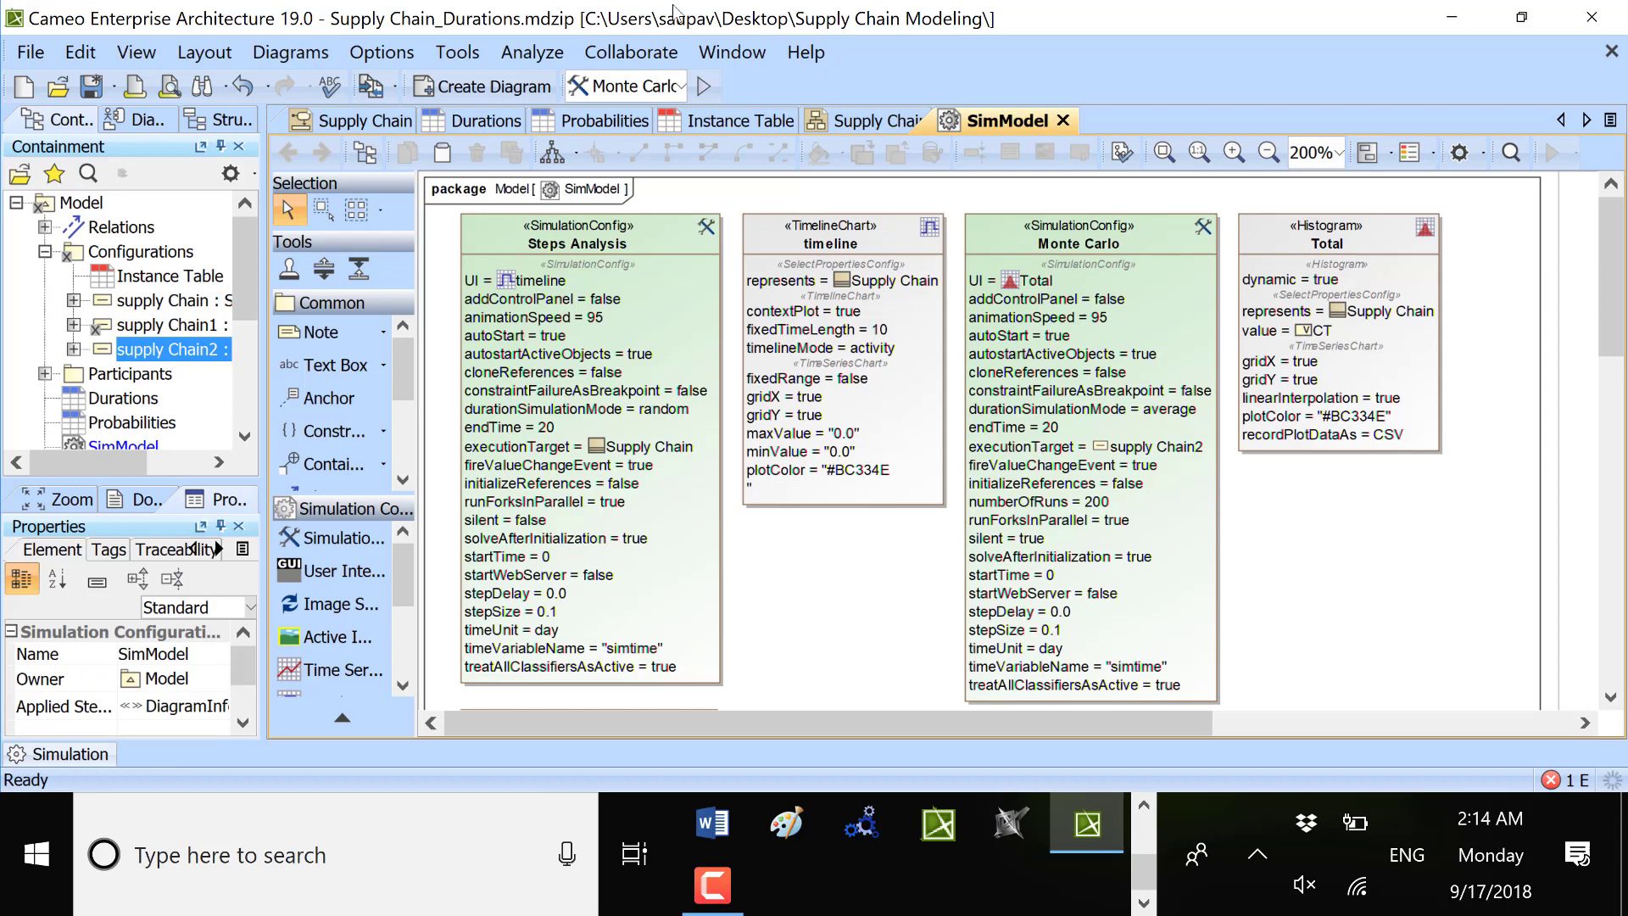
# - Make supply Chain1 the Monte Carlo execution target, replacing the old one, and run the simulation
pyautogui.click(746, 118)
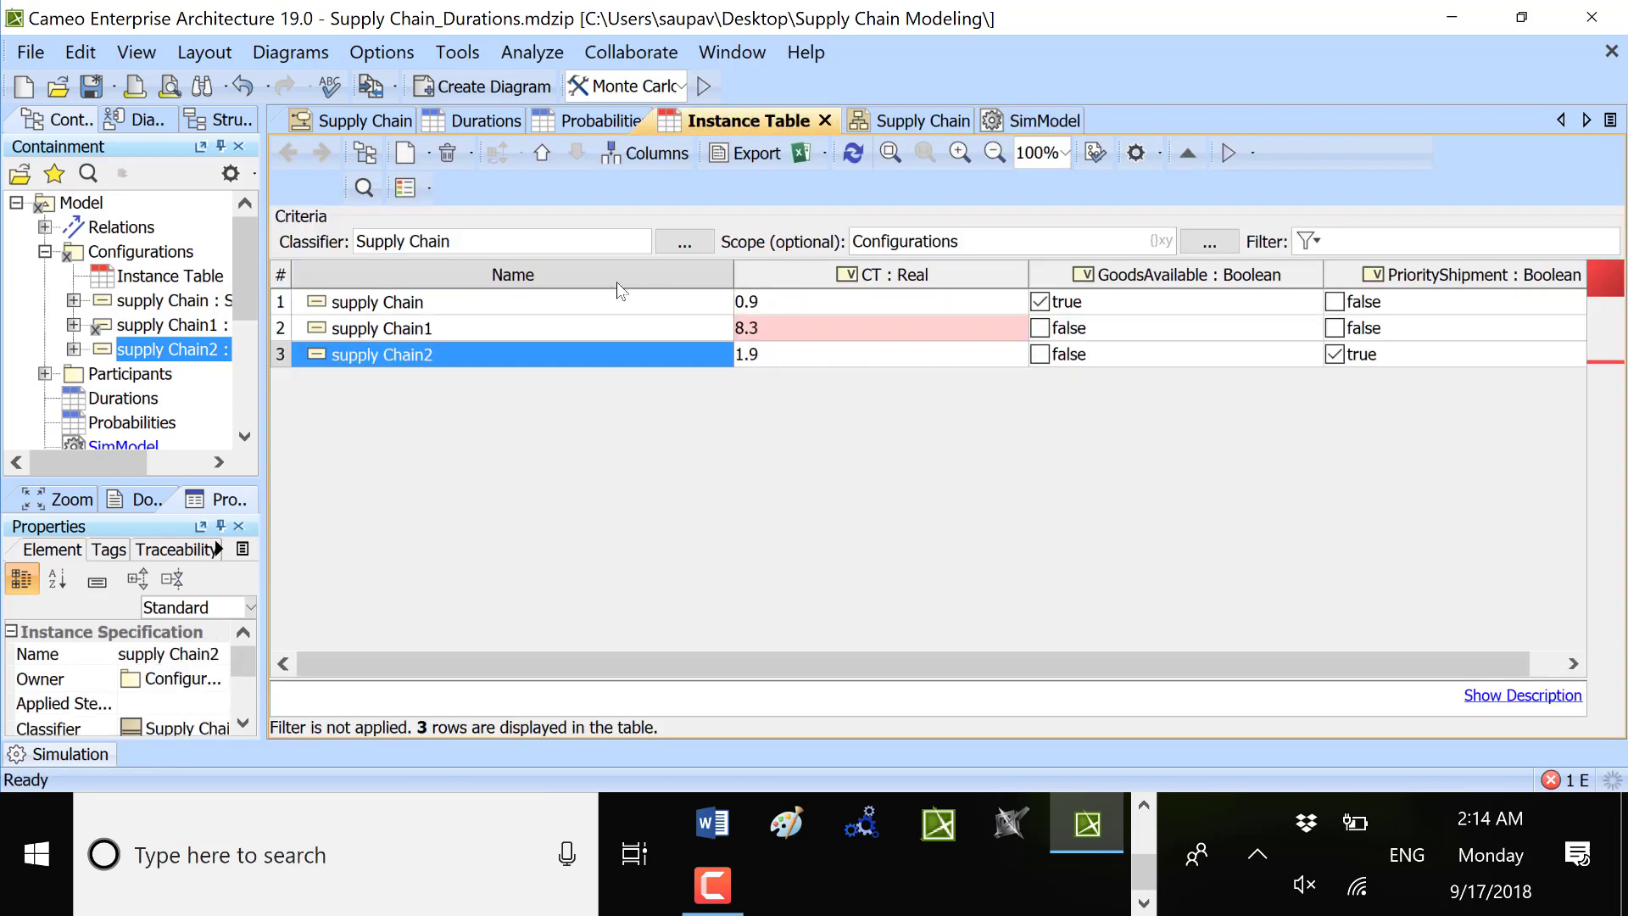
pyautogui.rightClick(362, 337)
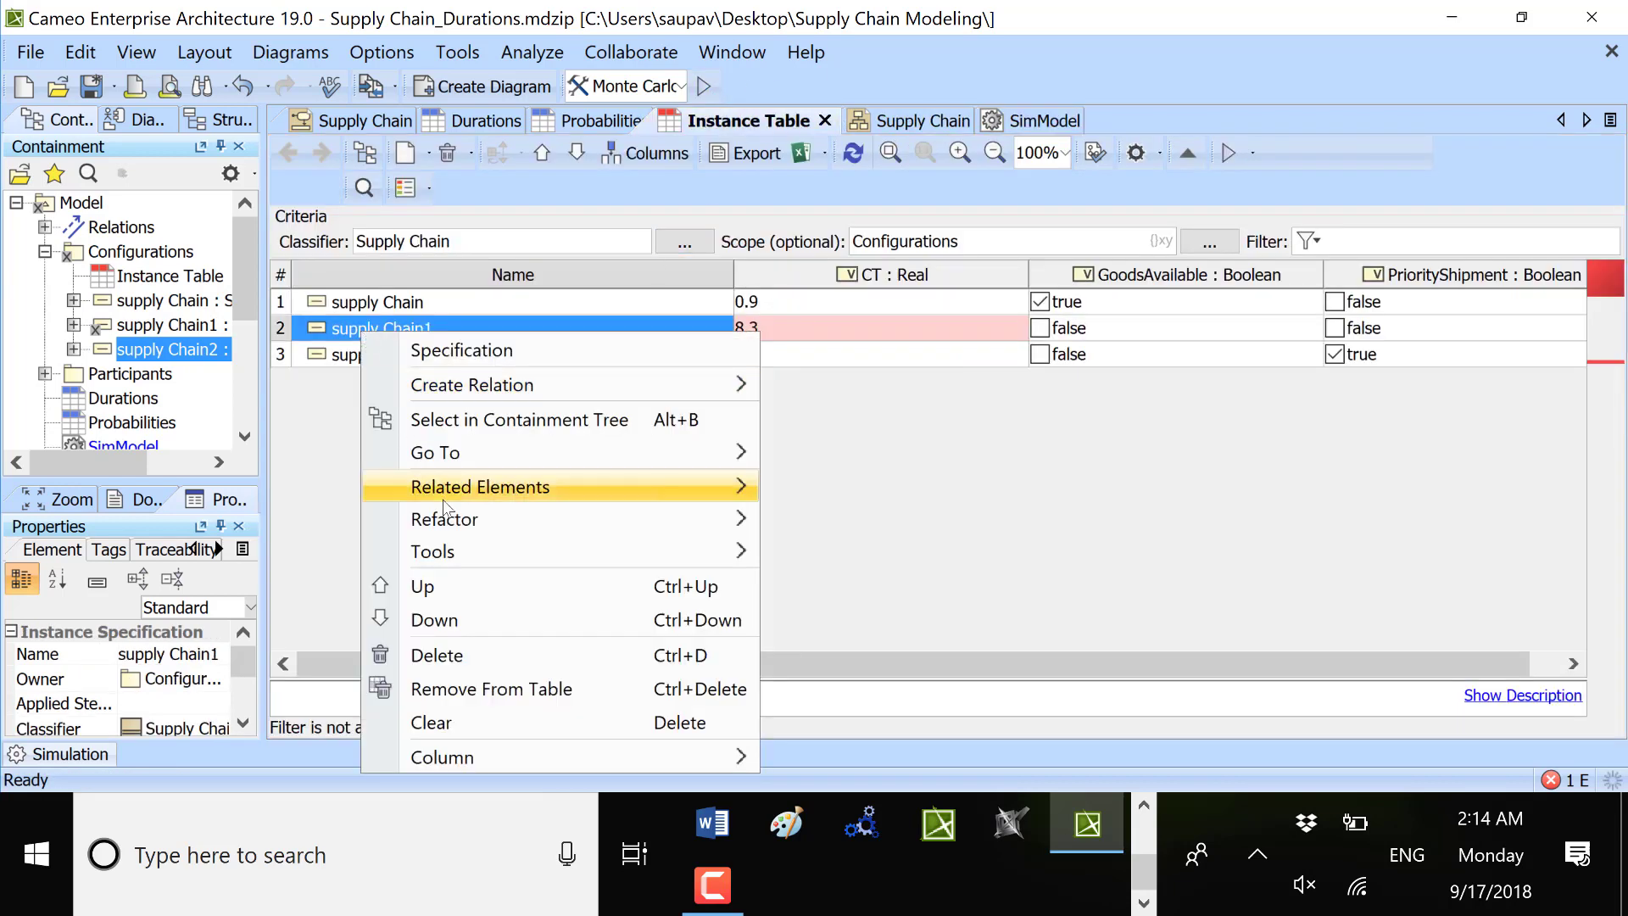
pyautogui.click(471, 420)
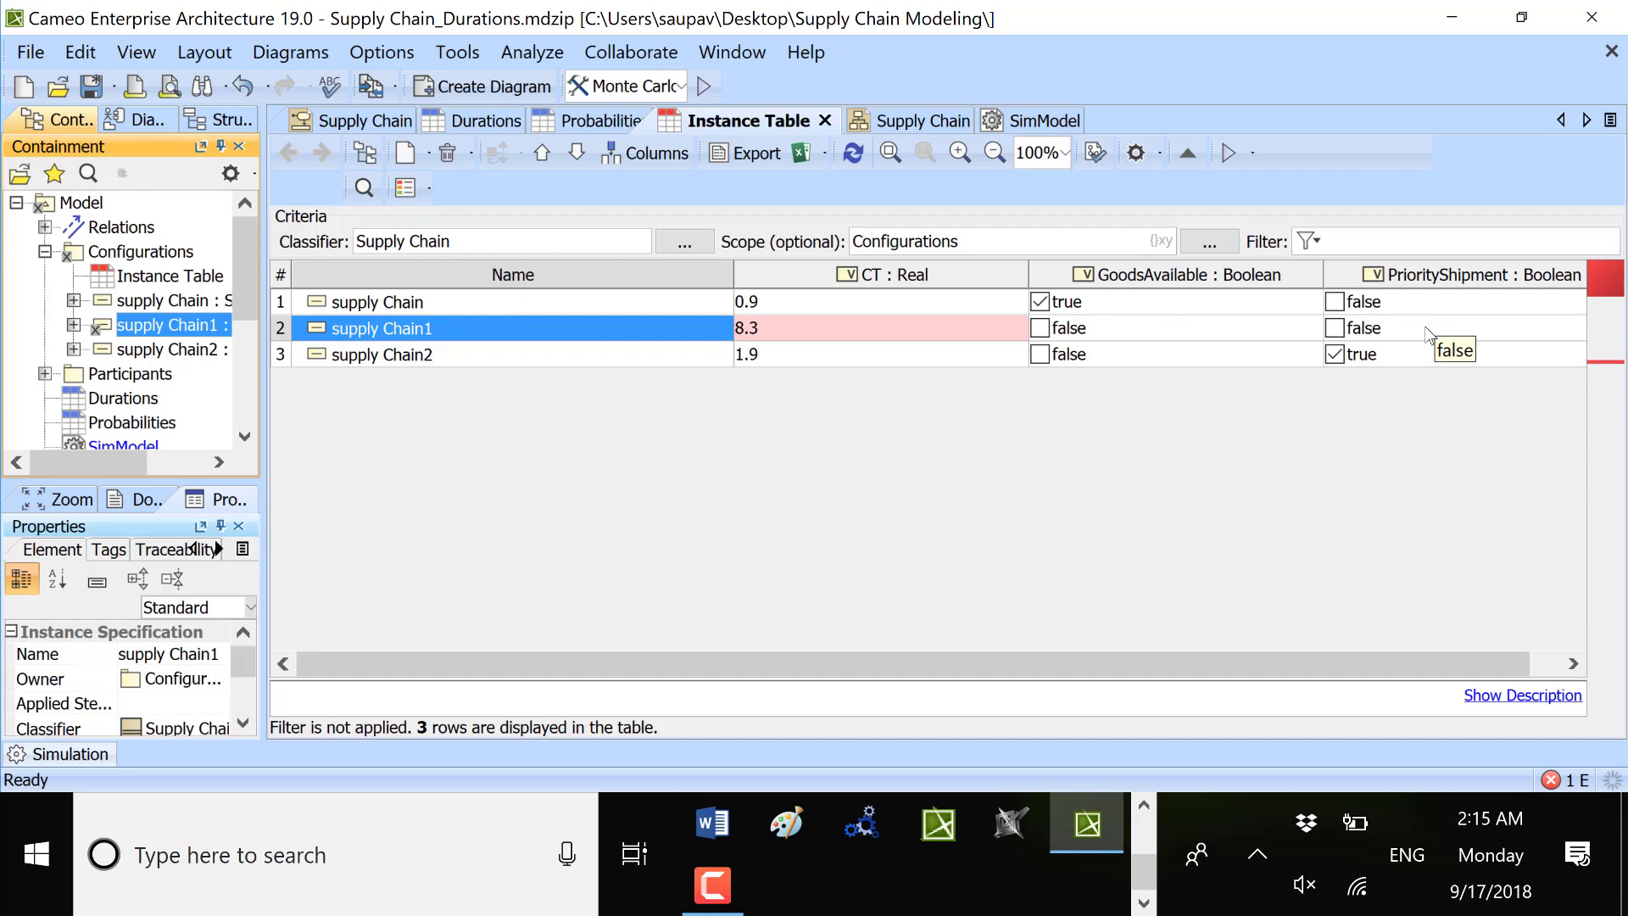
pyautogui.click(1030, 120)
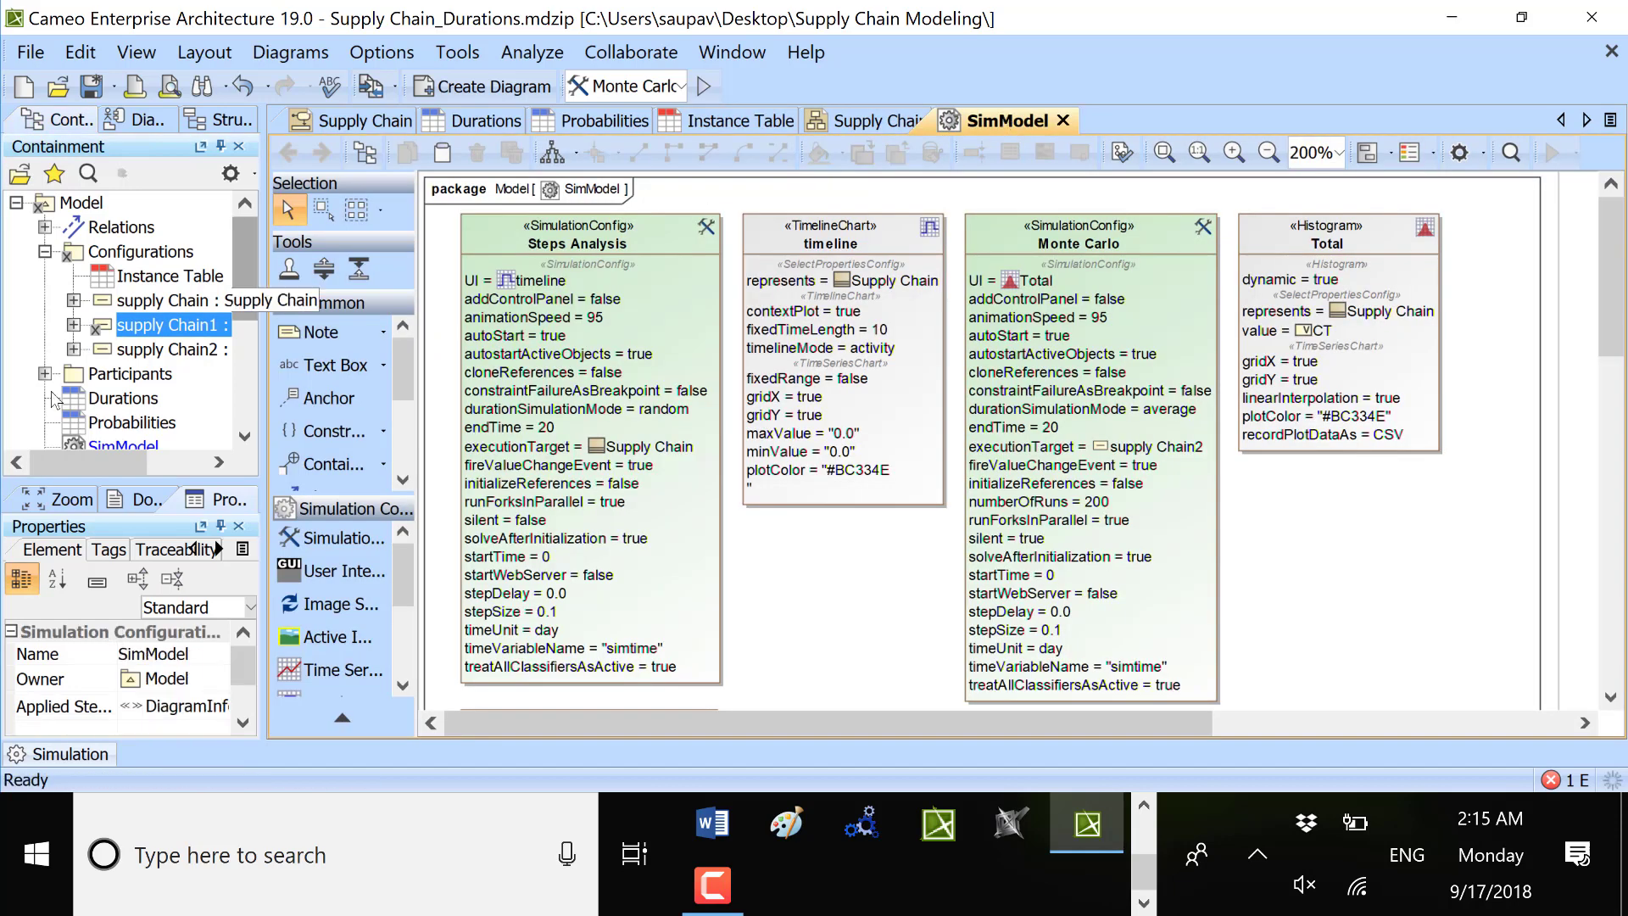
pyautogui.moveTo(119, 322); pyautogui.dragTo(1162, 259)
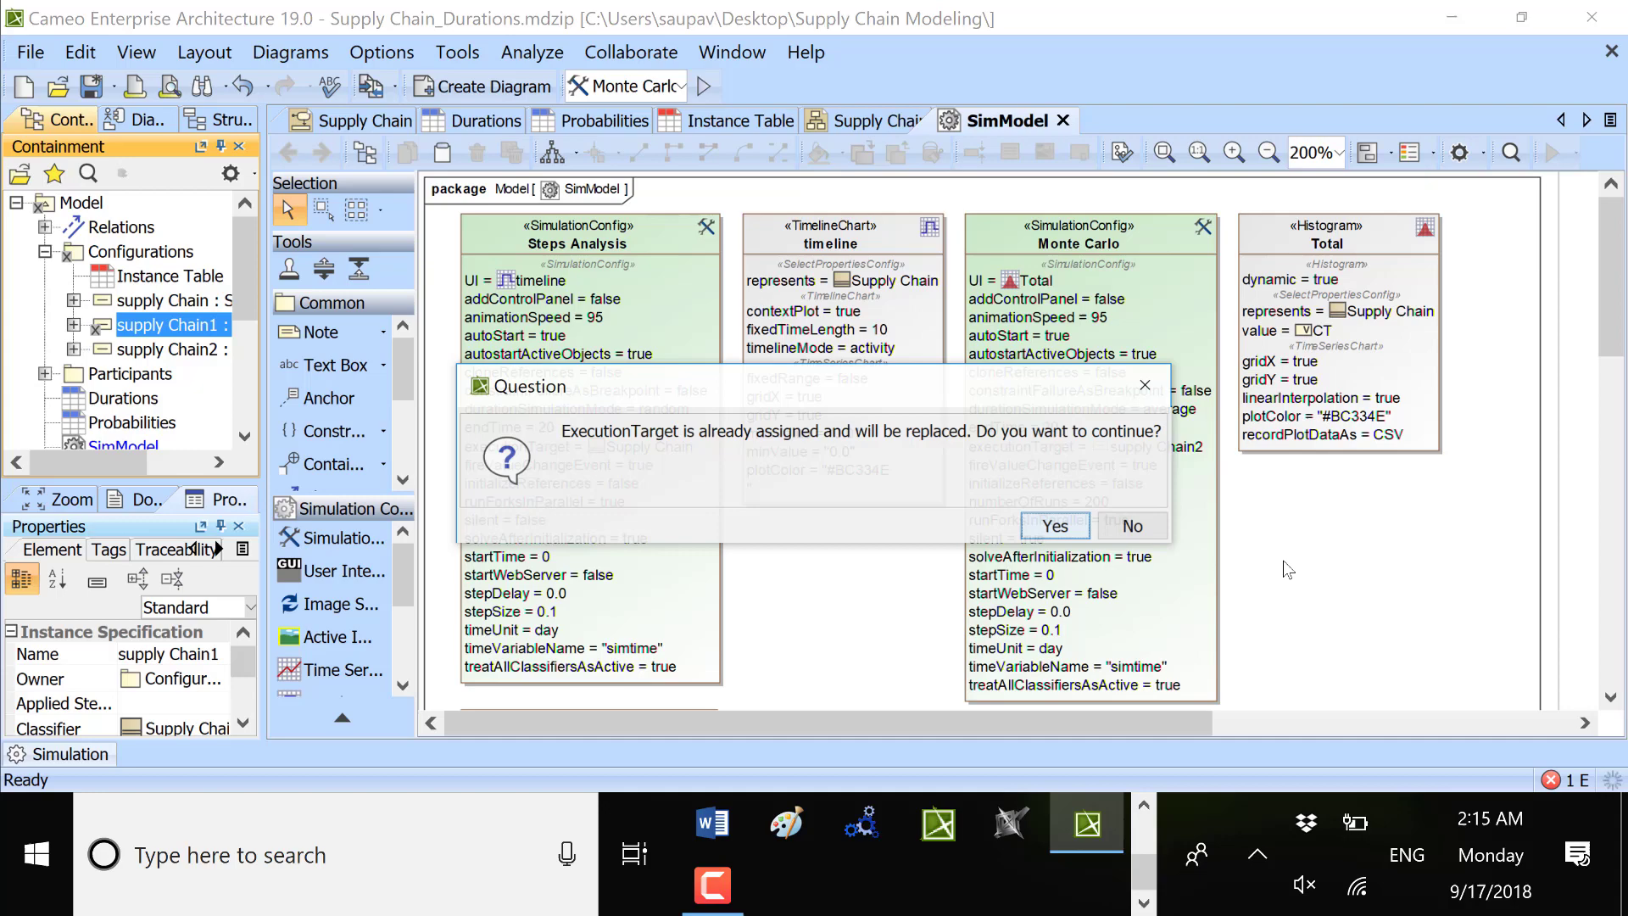
pyautogui.click(1055, 525)
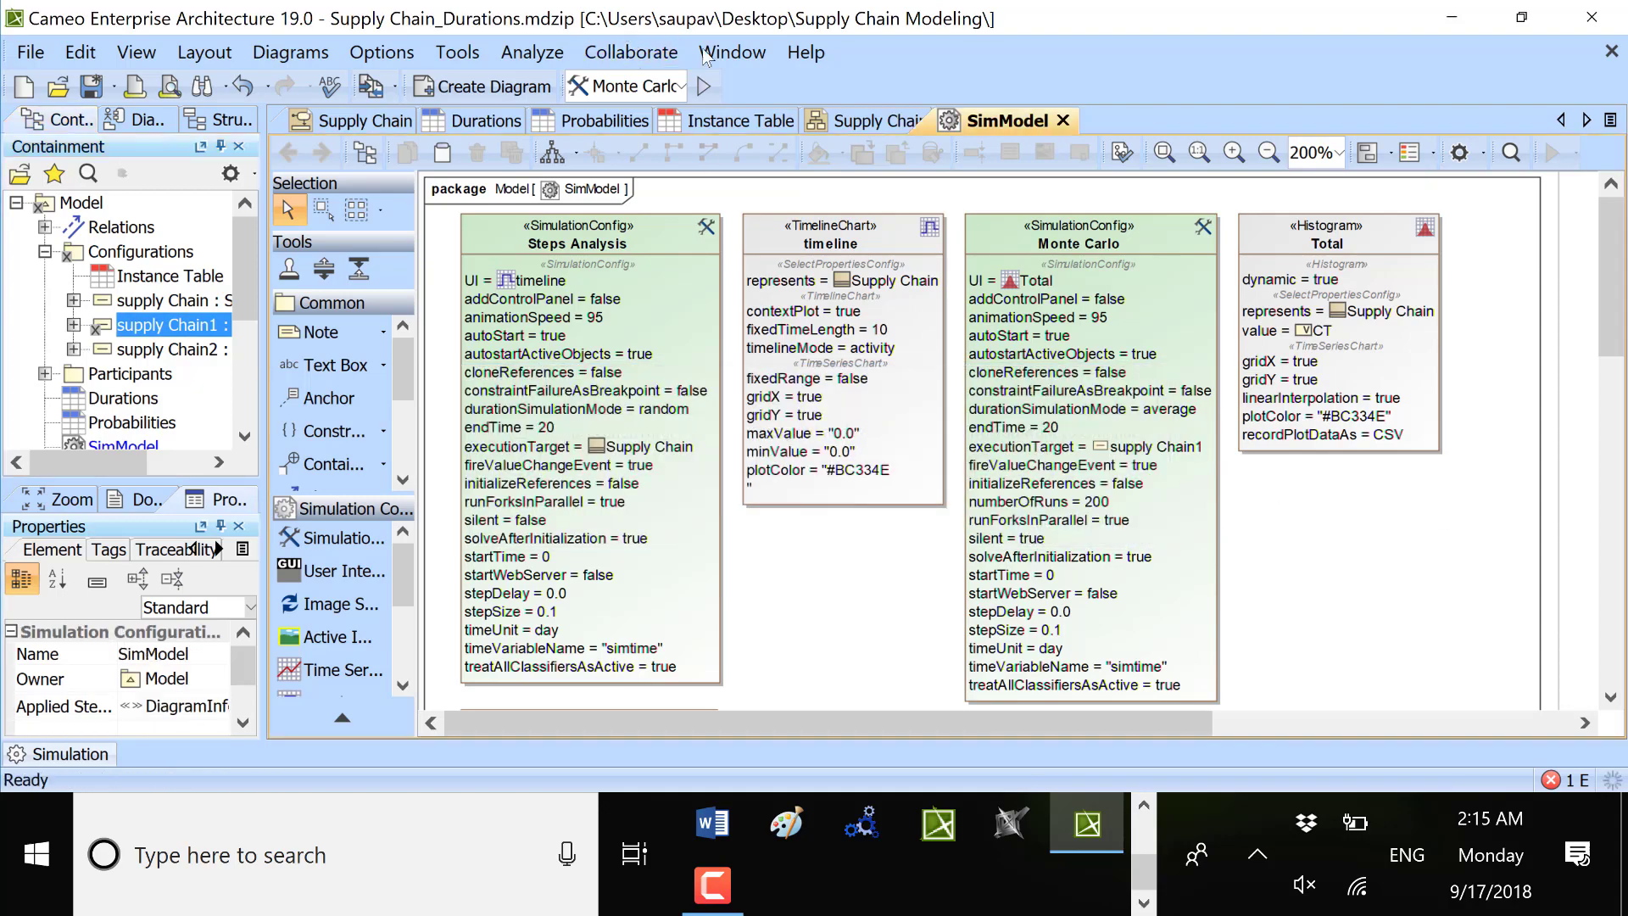
pyautogui.click(709, 85)
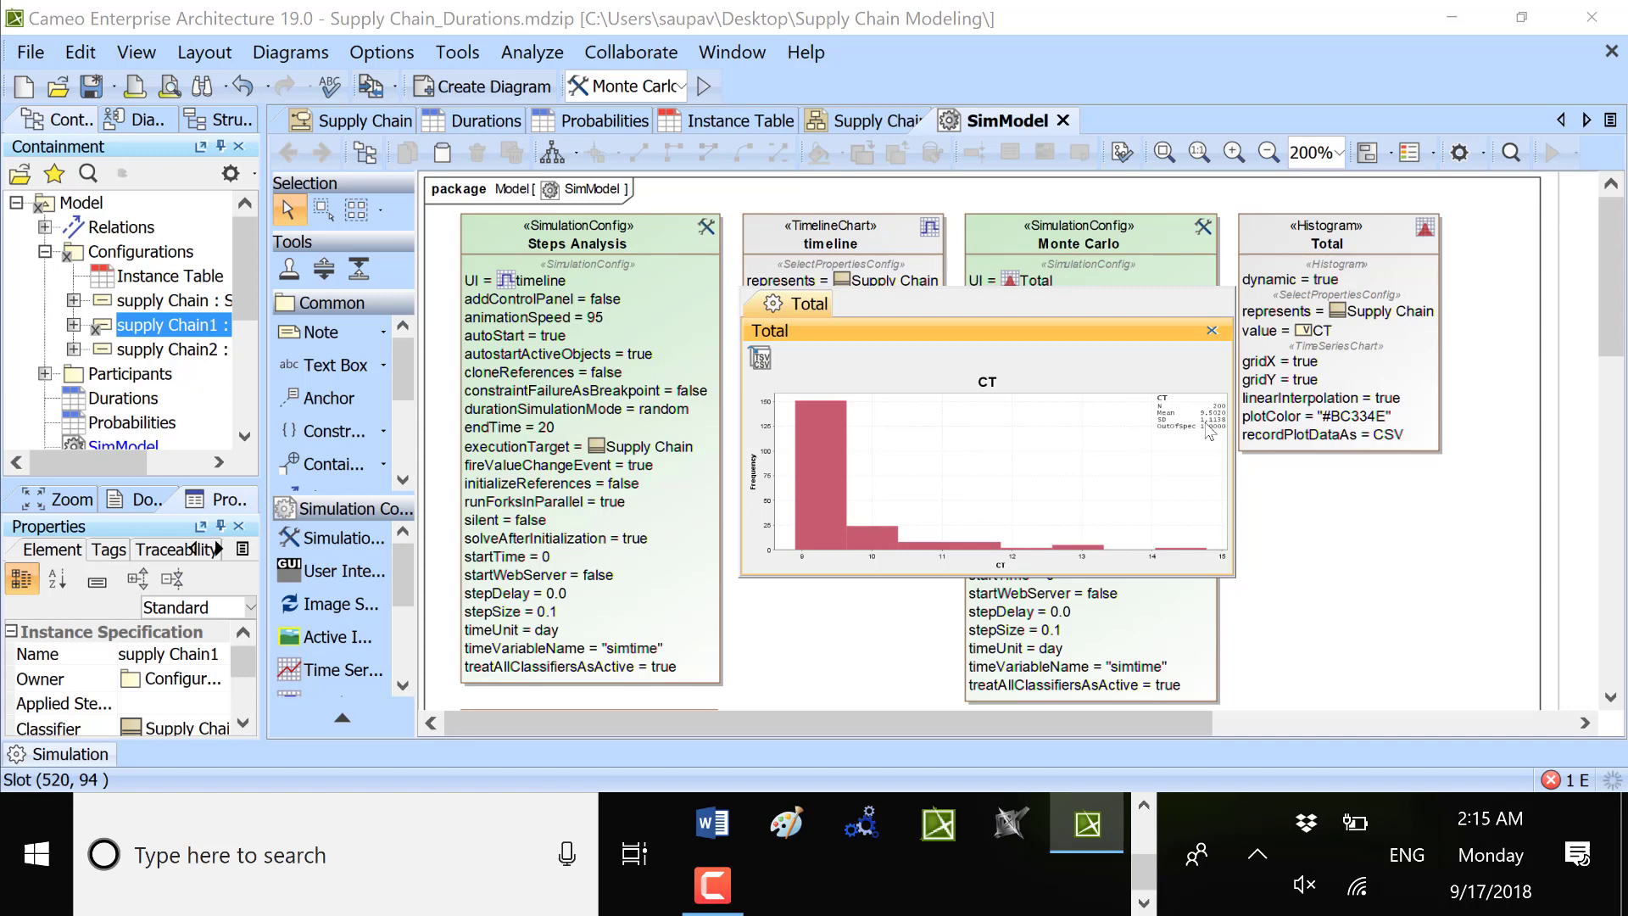
# - Compare the 200-run CT histogram with the Instance Table CT column, then show the Supply Chain diagram beside it
pyautogui.click(766, 125)
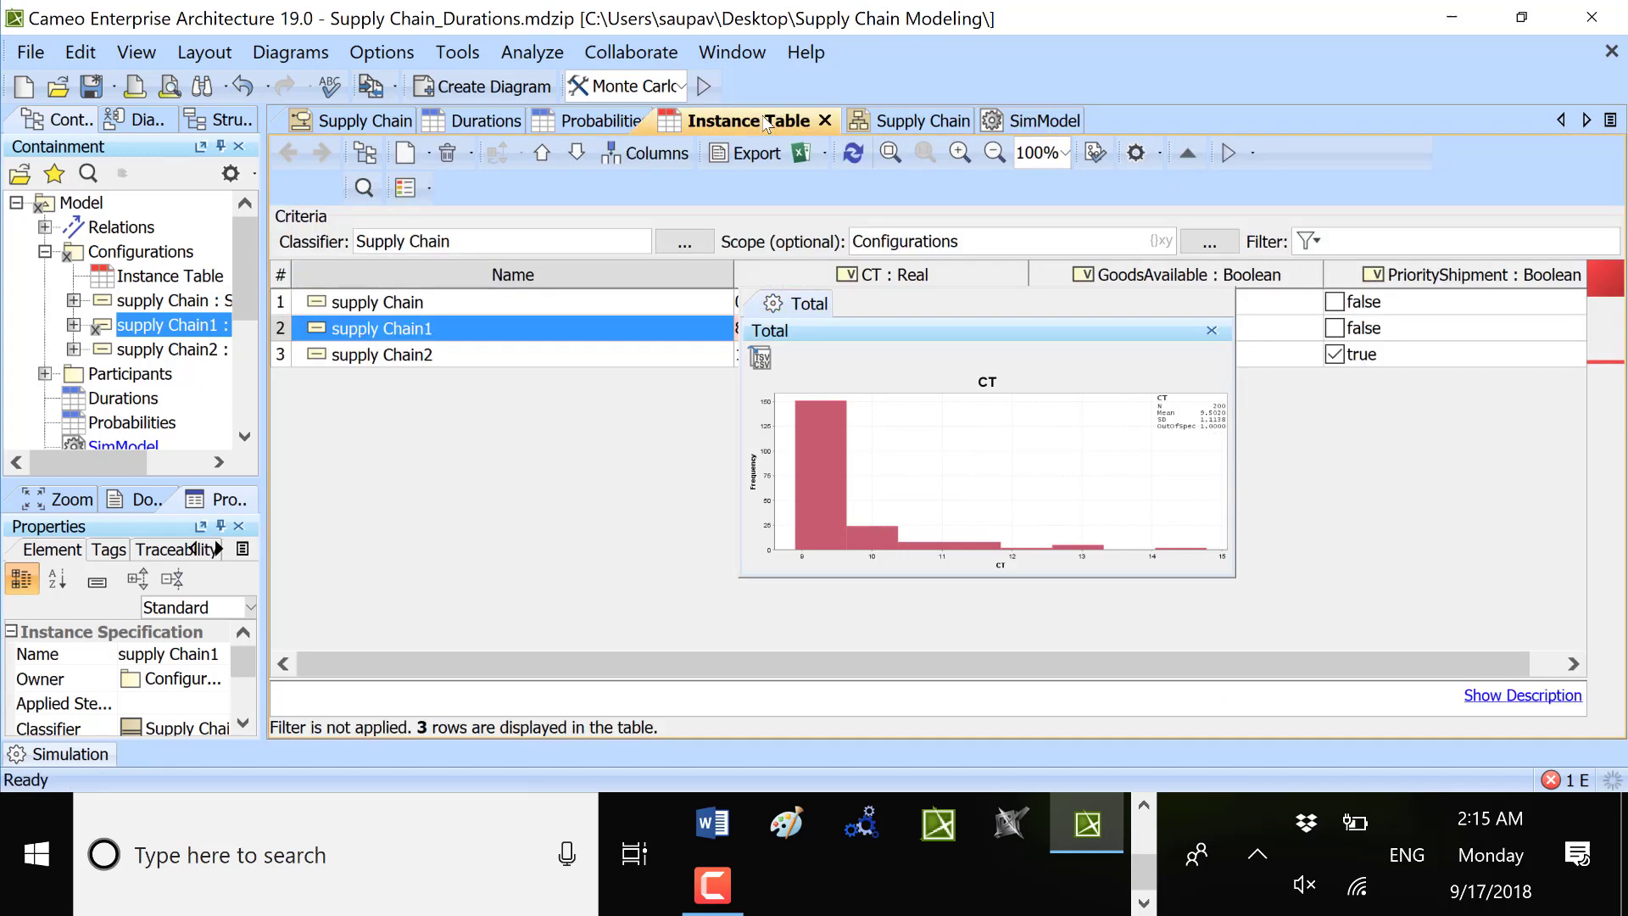
pyautogui.moveTo(925, 305); pyautogui.dragTo(429, 416)
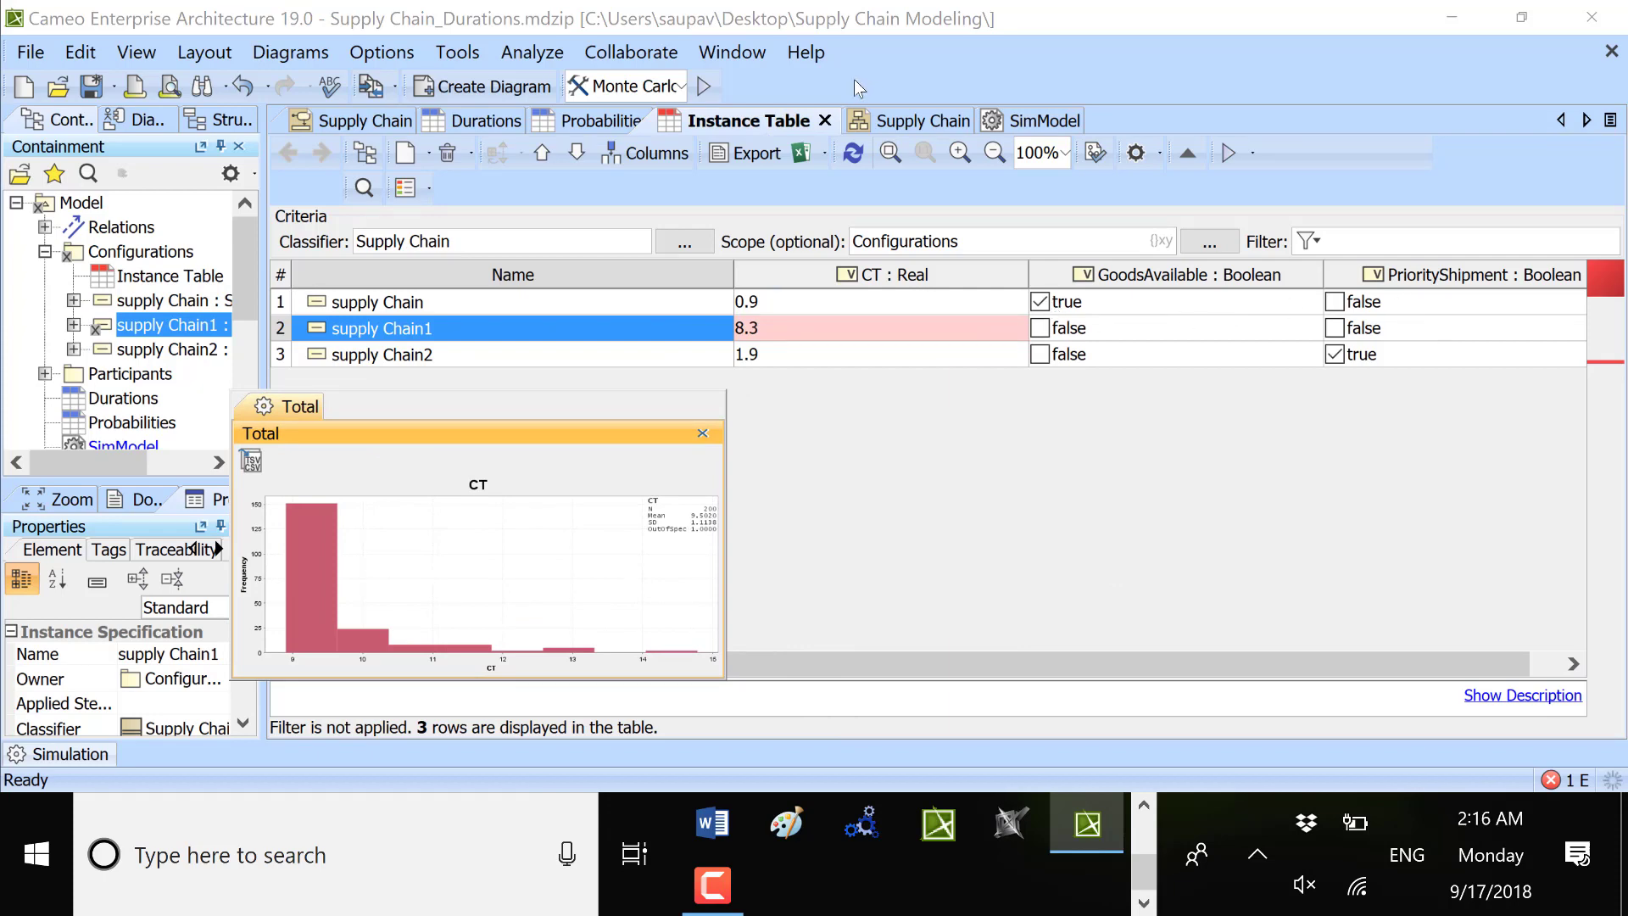
pyautogui.click(358, 120)
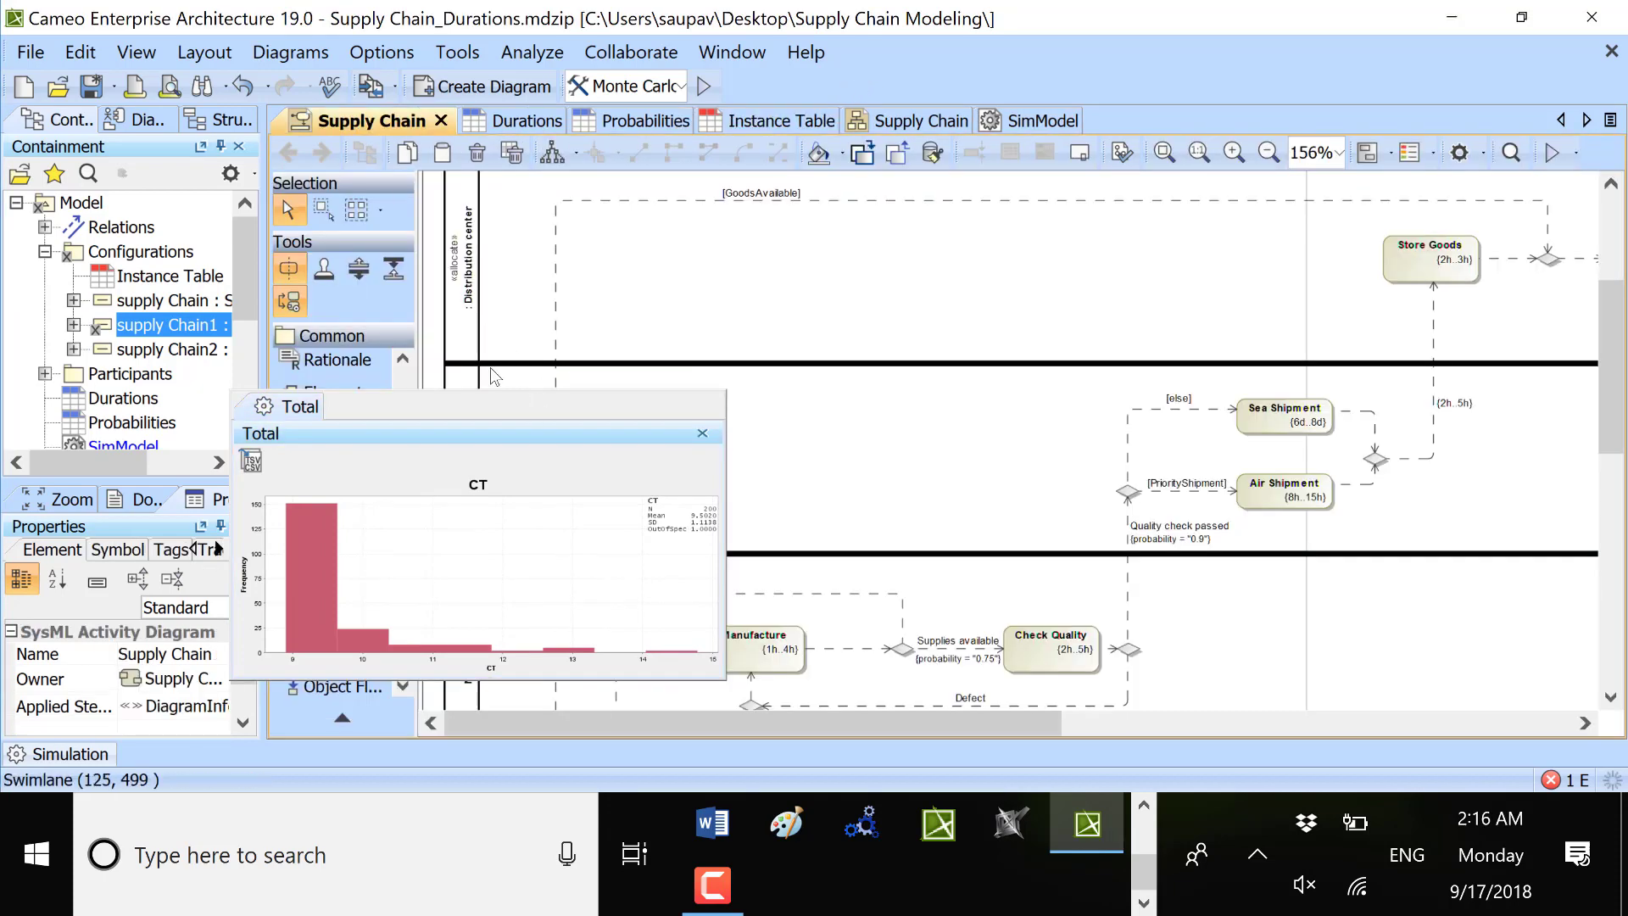
pyautogui.moveTo(542, 433); pyautogui.dragTo(308, 13)
pyautogui.scroll(-3, 560, 585)
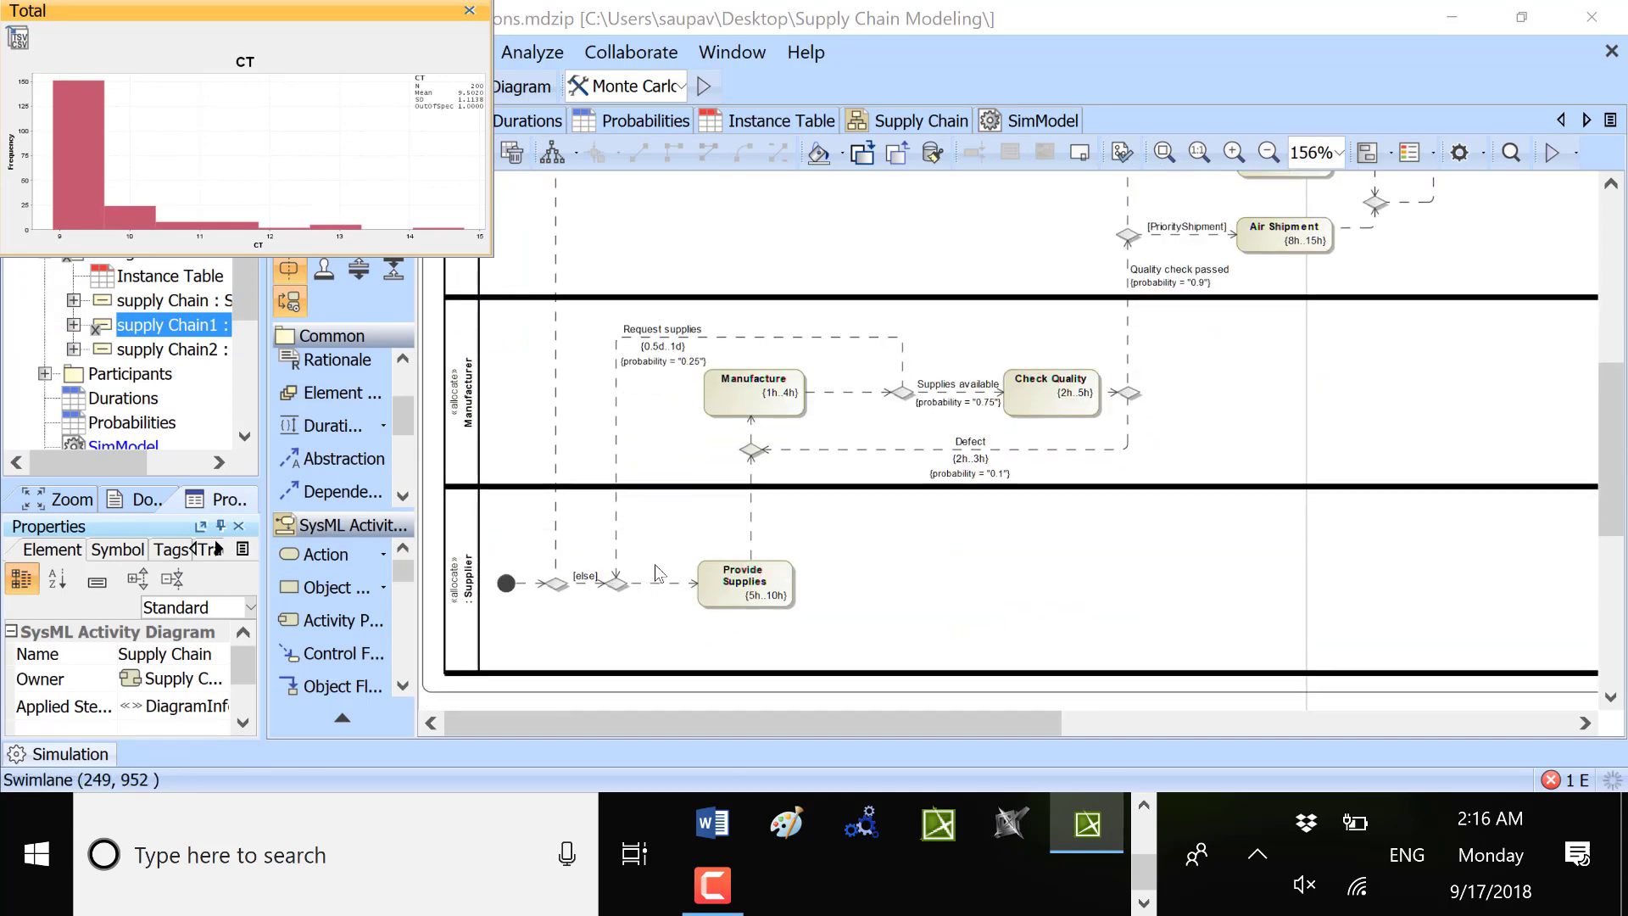
pyautogui.scroll(2, 1016, 404)
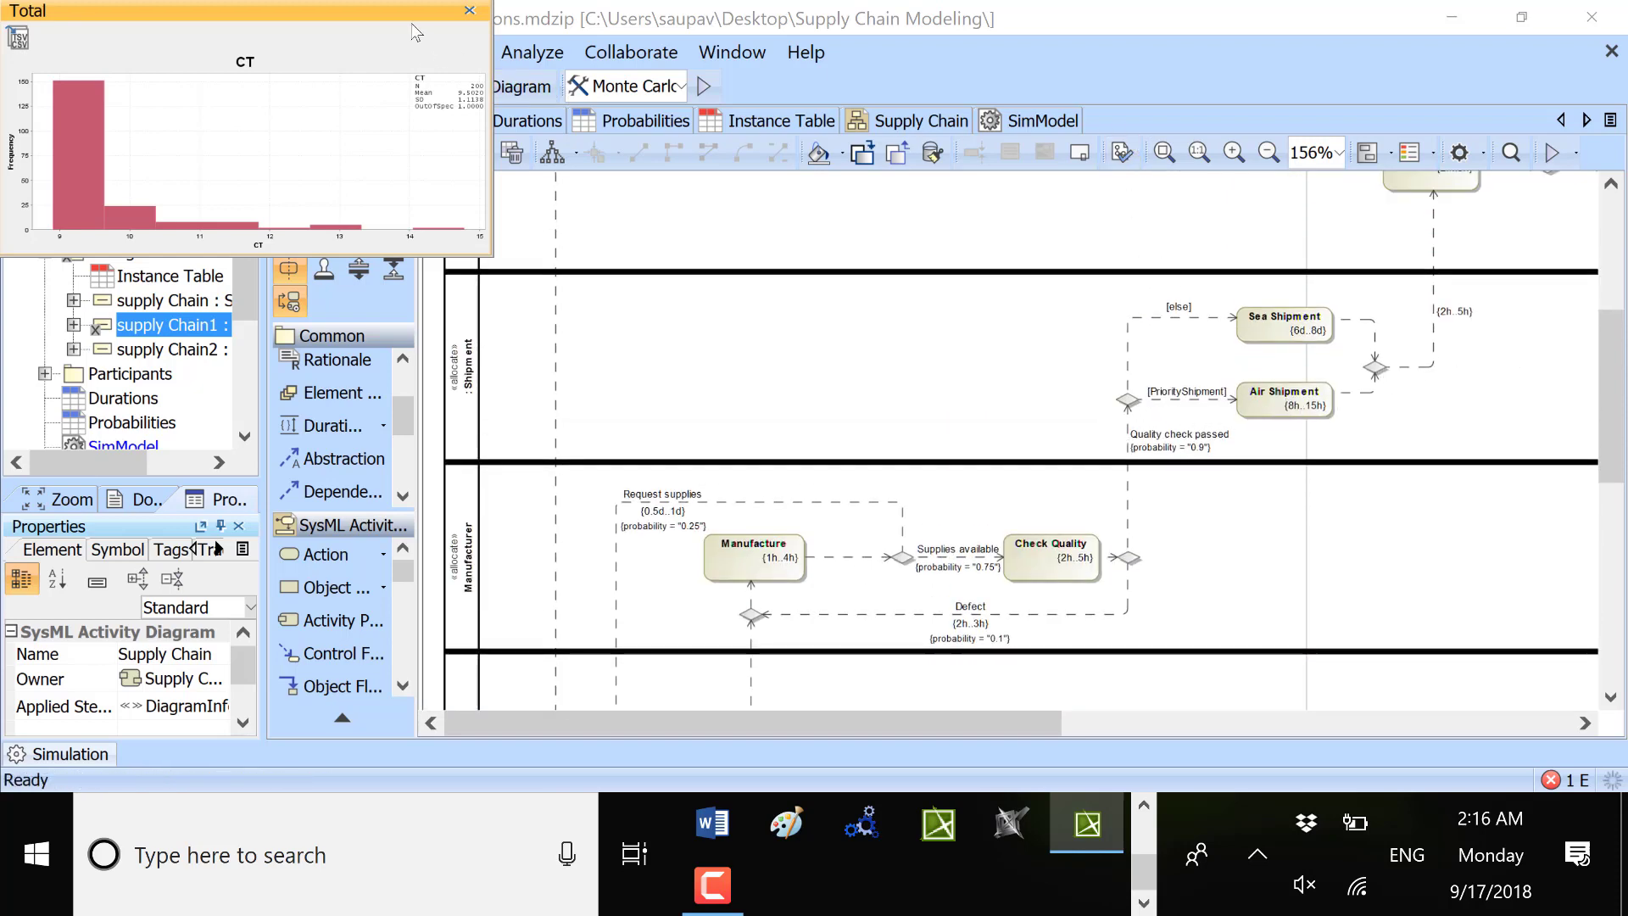
pyautogui.moveTo(407, 10); pyautogui.dragTo(284, 89)
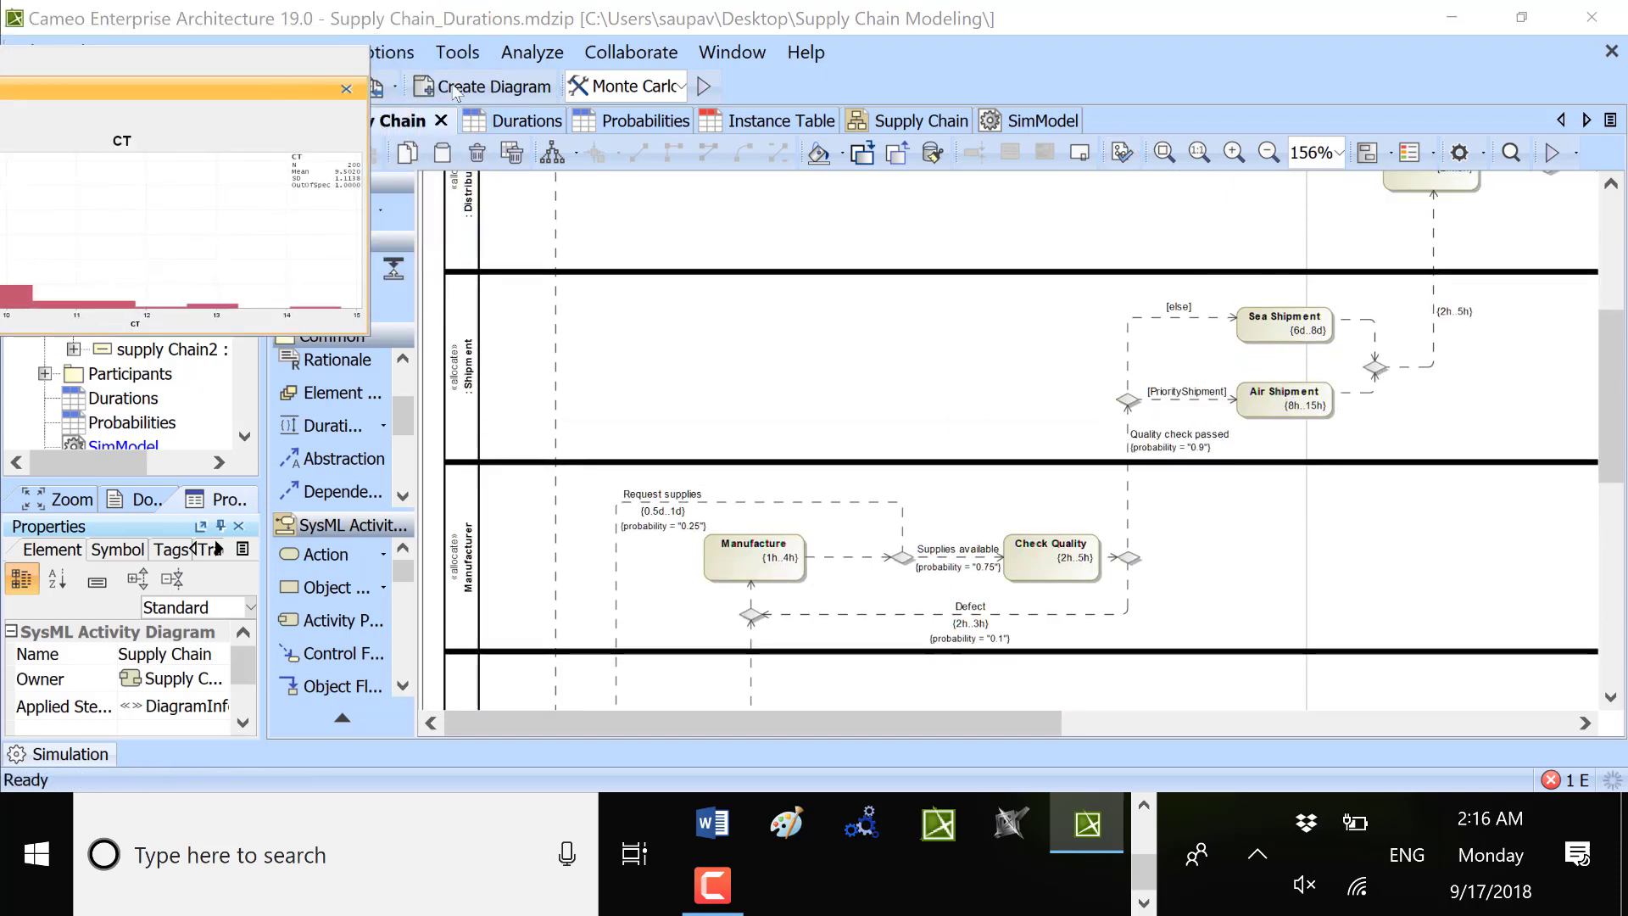
# - Choose Steps Analysis as the run configuration and lower its Animation Speed from 95 to 50
pyautogui.click(635, 98)
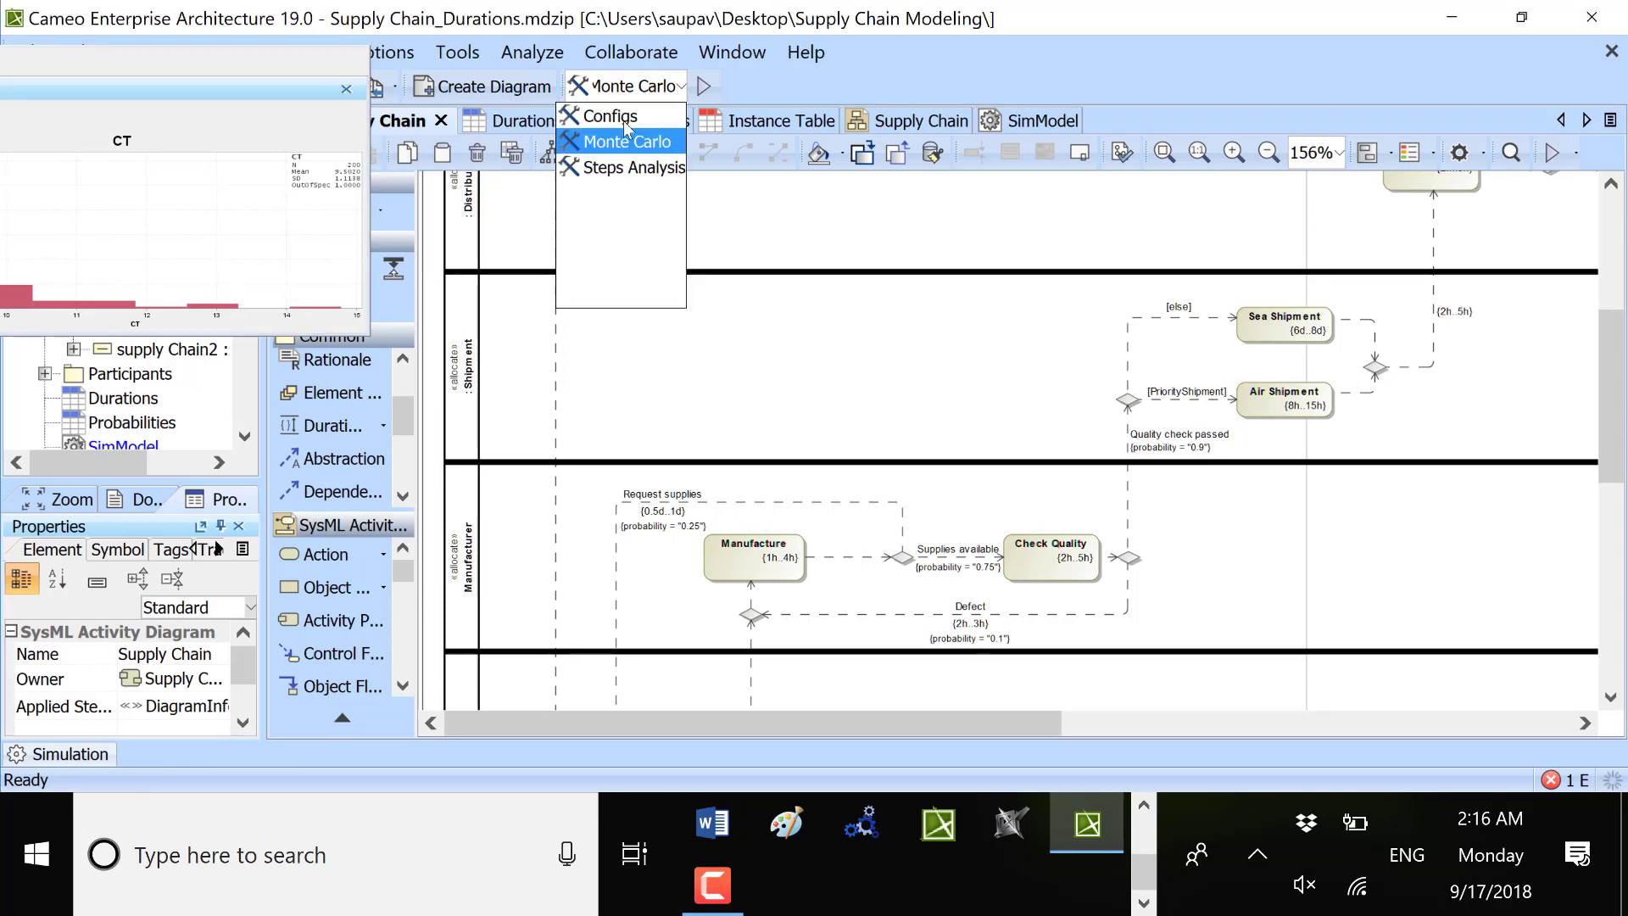
pyautogui.click(624, 169)
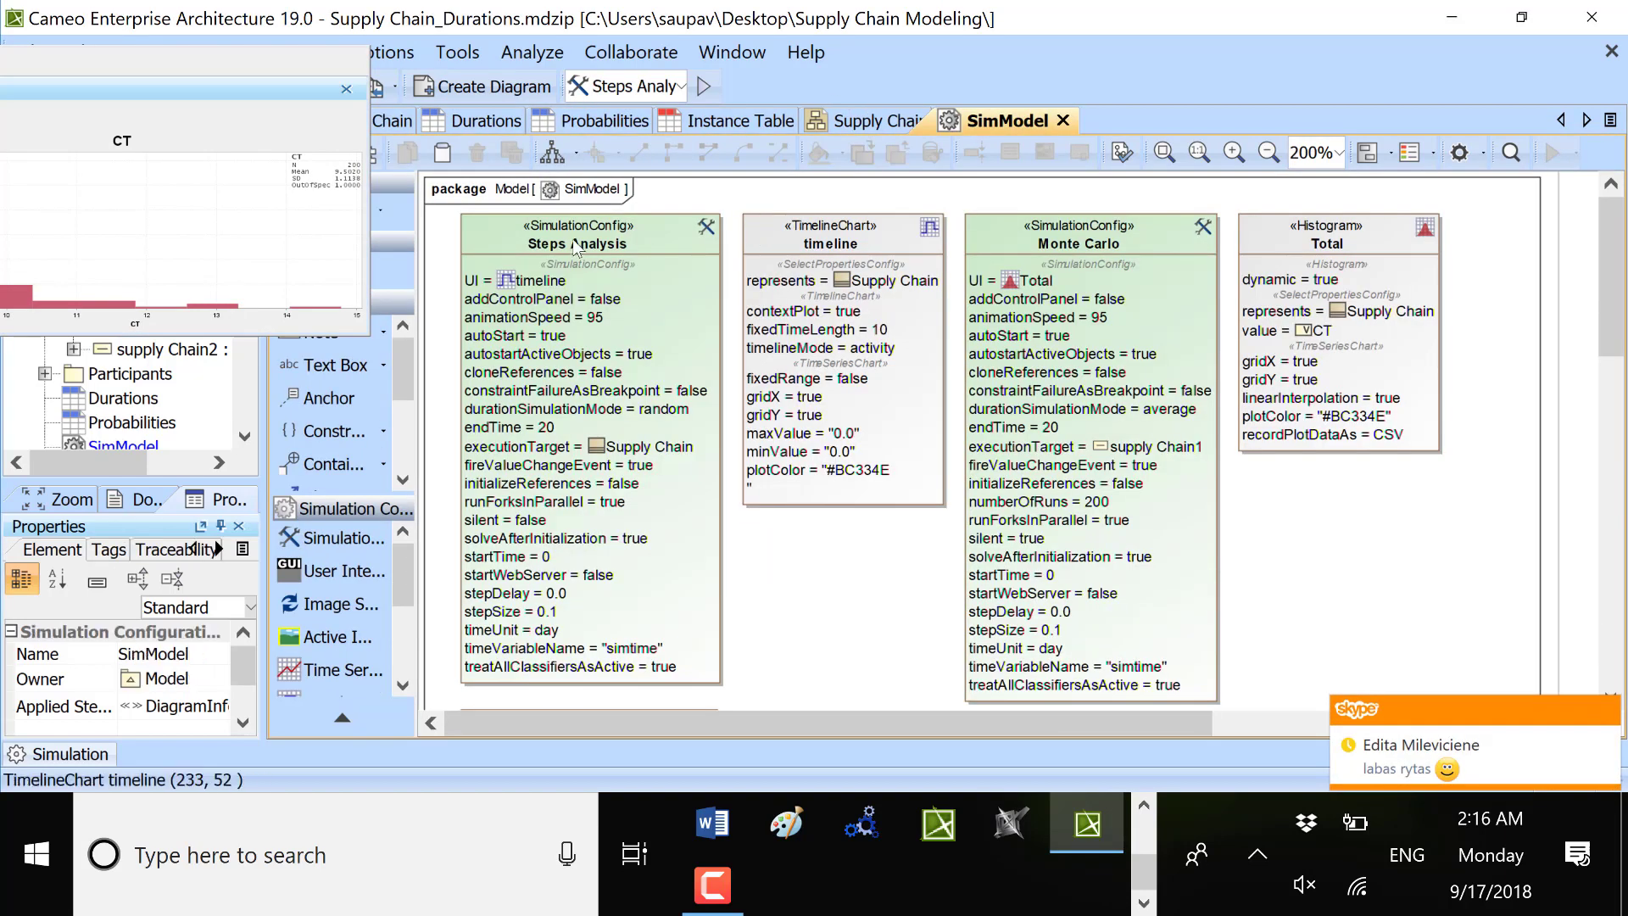
pyautogui.click(596, 233)
pyautogui.doubleClick(612, 238)
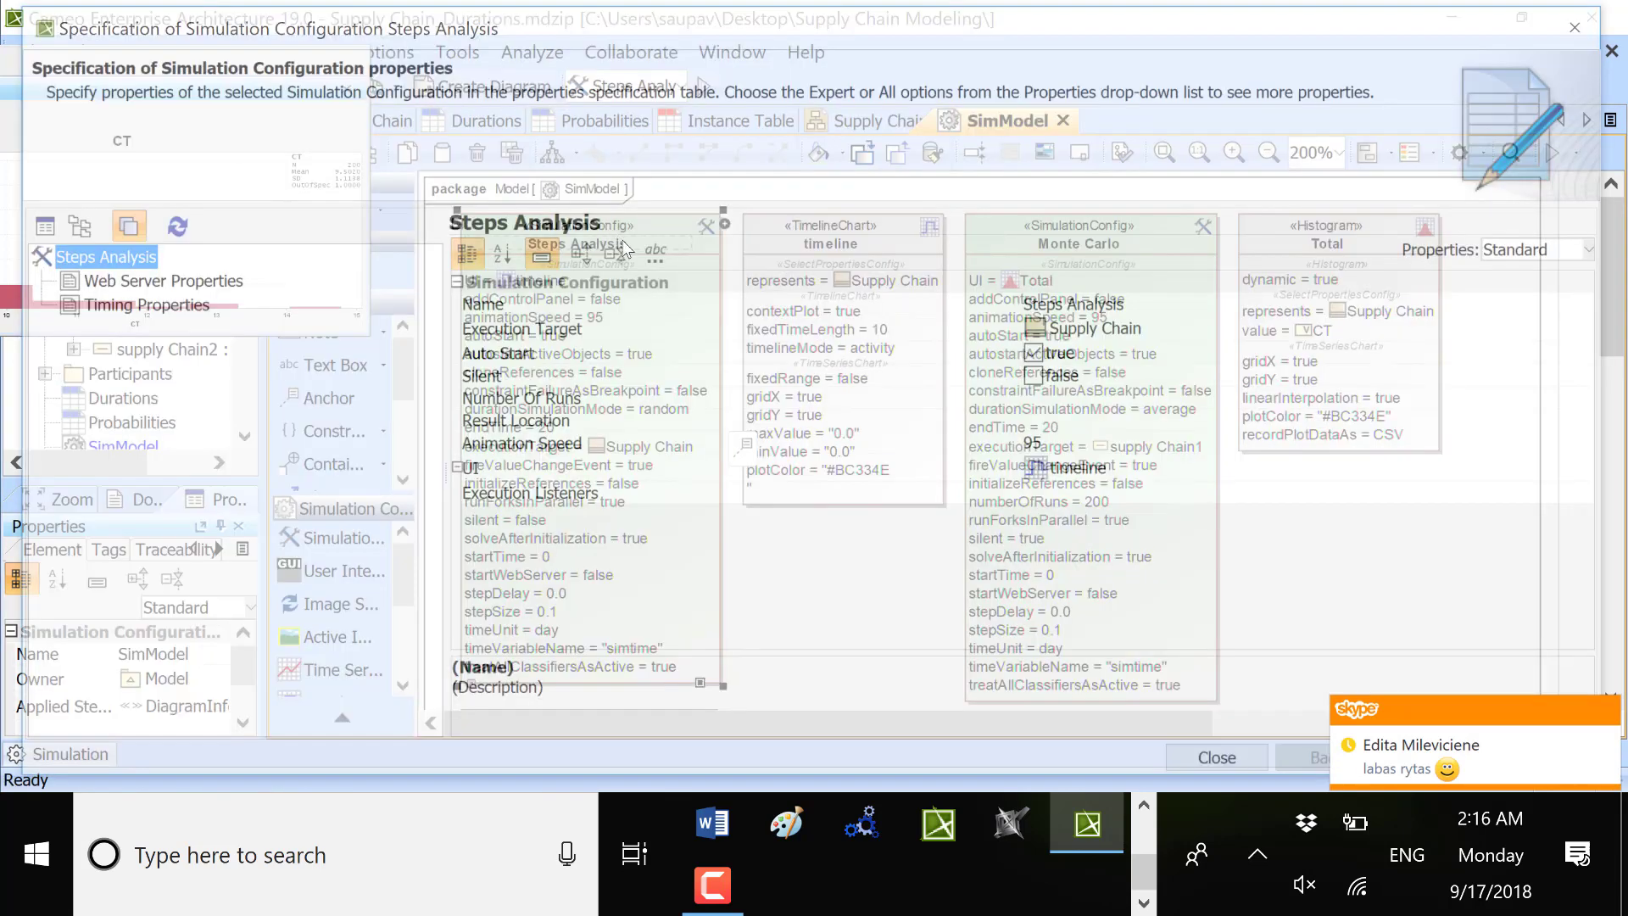
pyautogui.click(1075, 445)
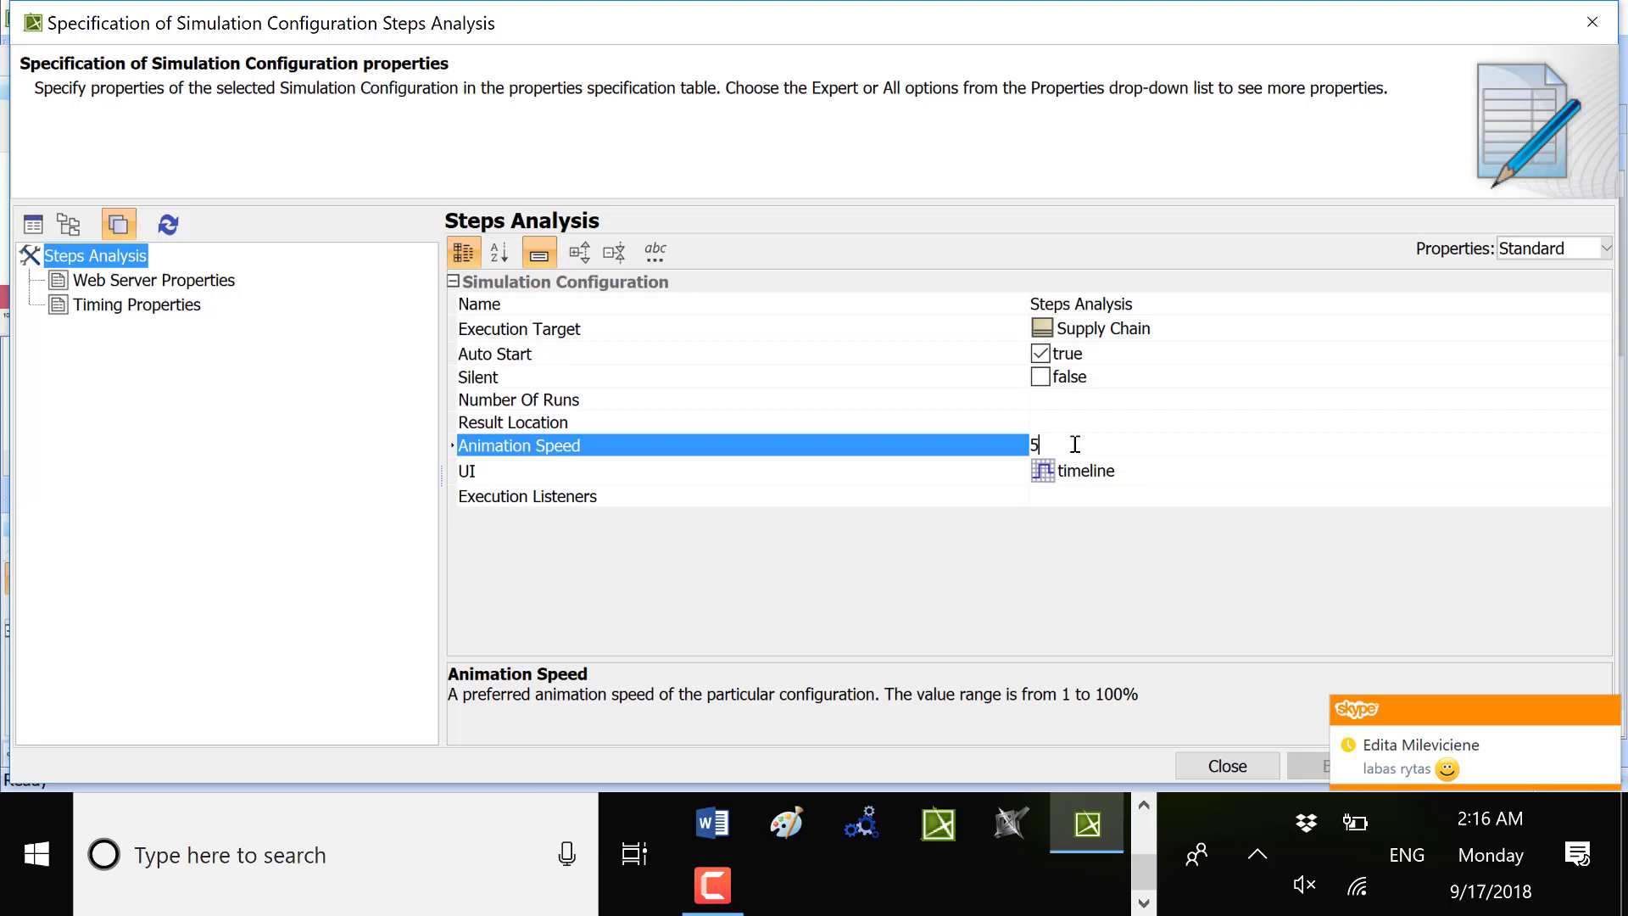
pyautogui.click(1267, 764)
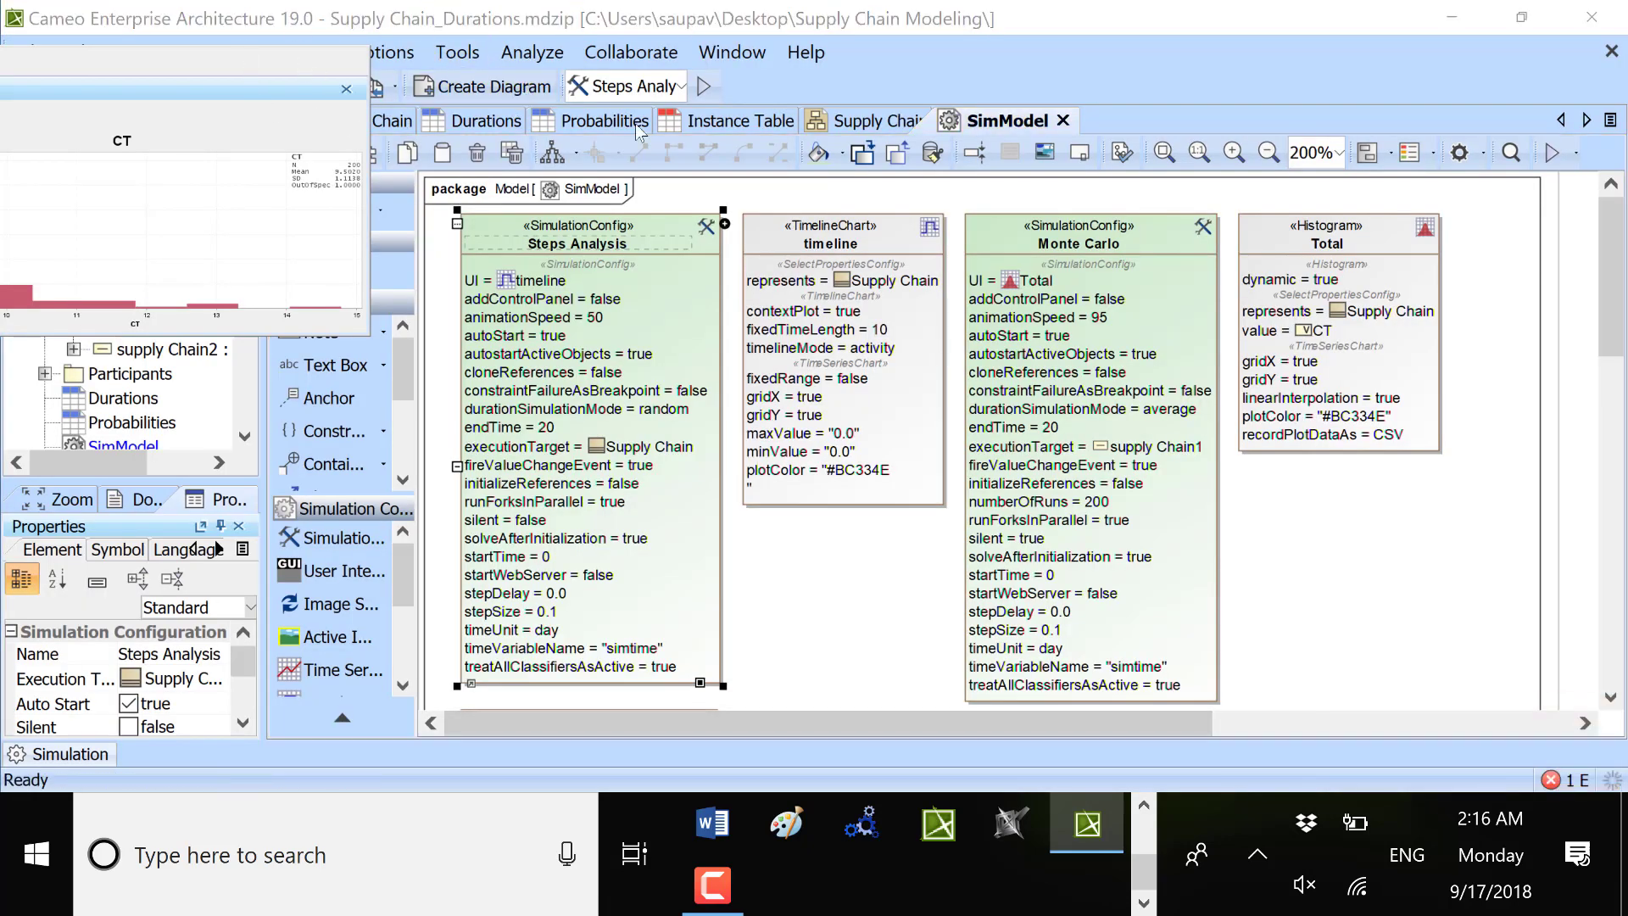
pyautogui.click(348, 126)
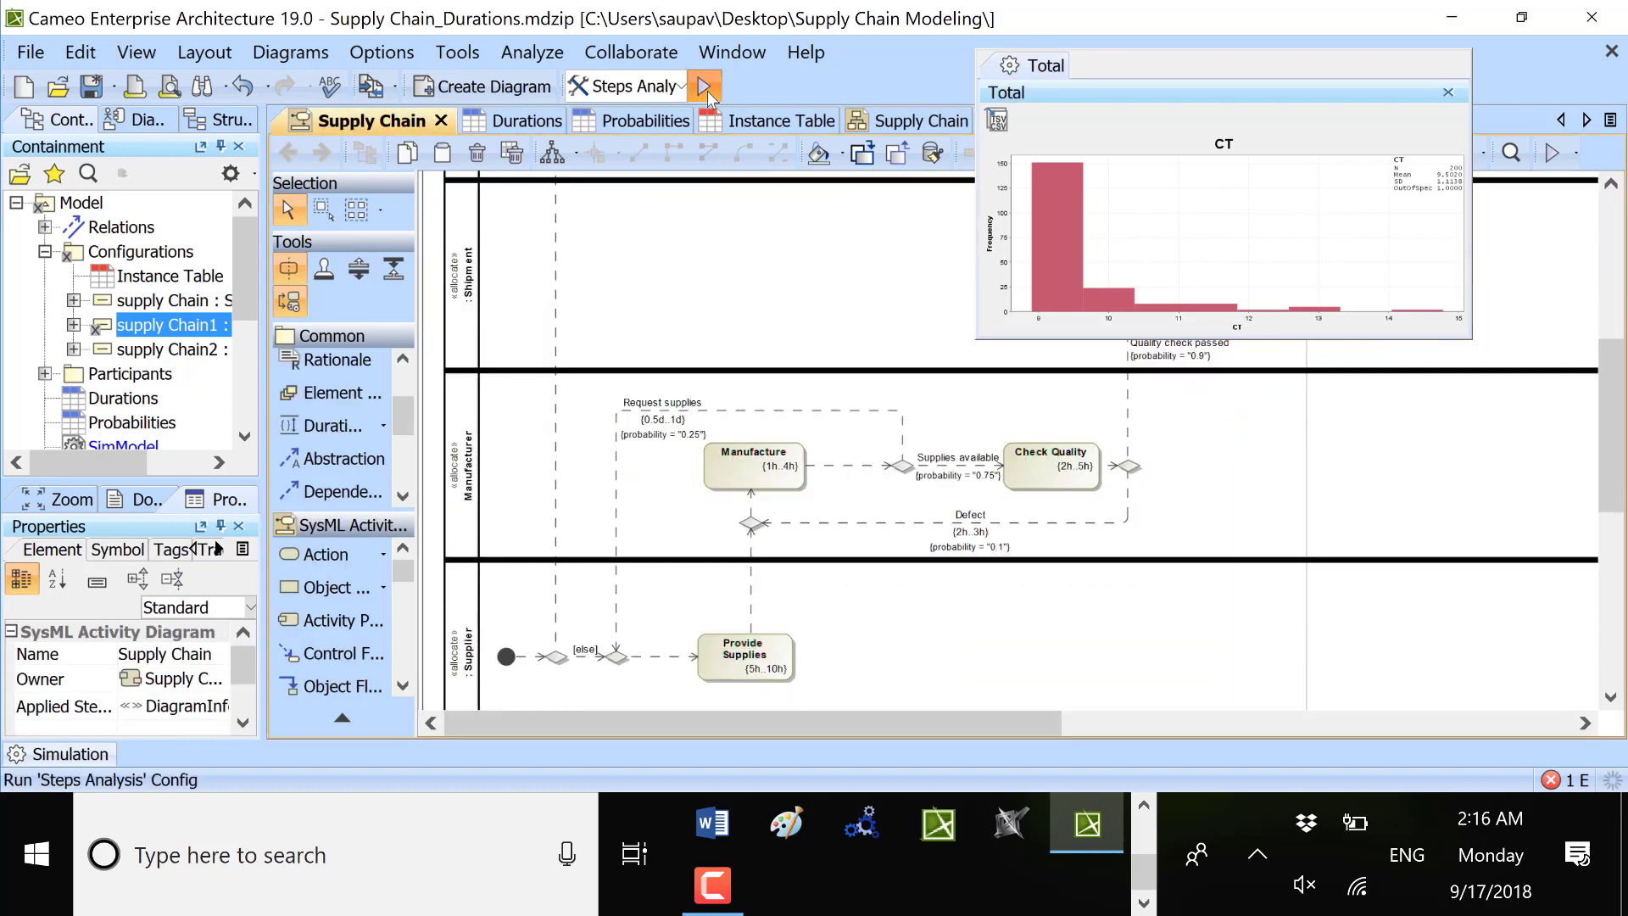
# - Run Steps Analysis, placing the timeline chart top-left and the histogram beside it while the diagram animates
pyautogui.click(704, 86)
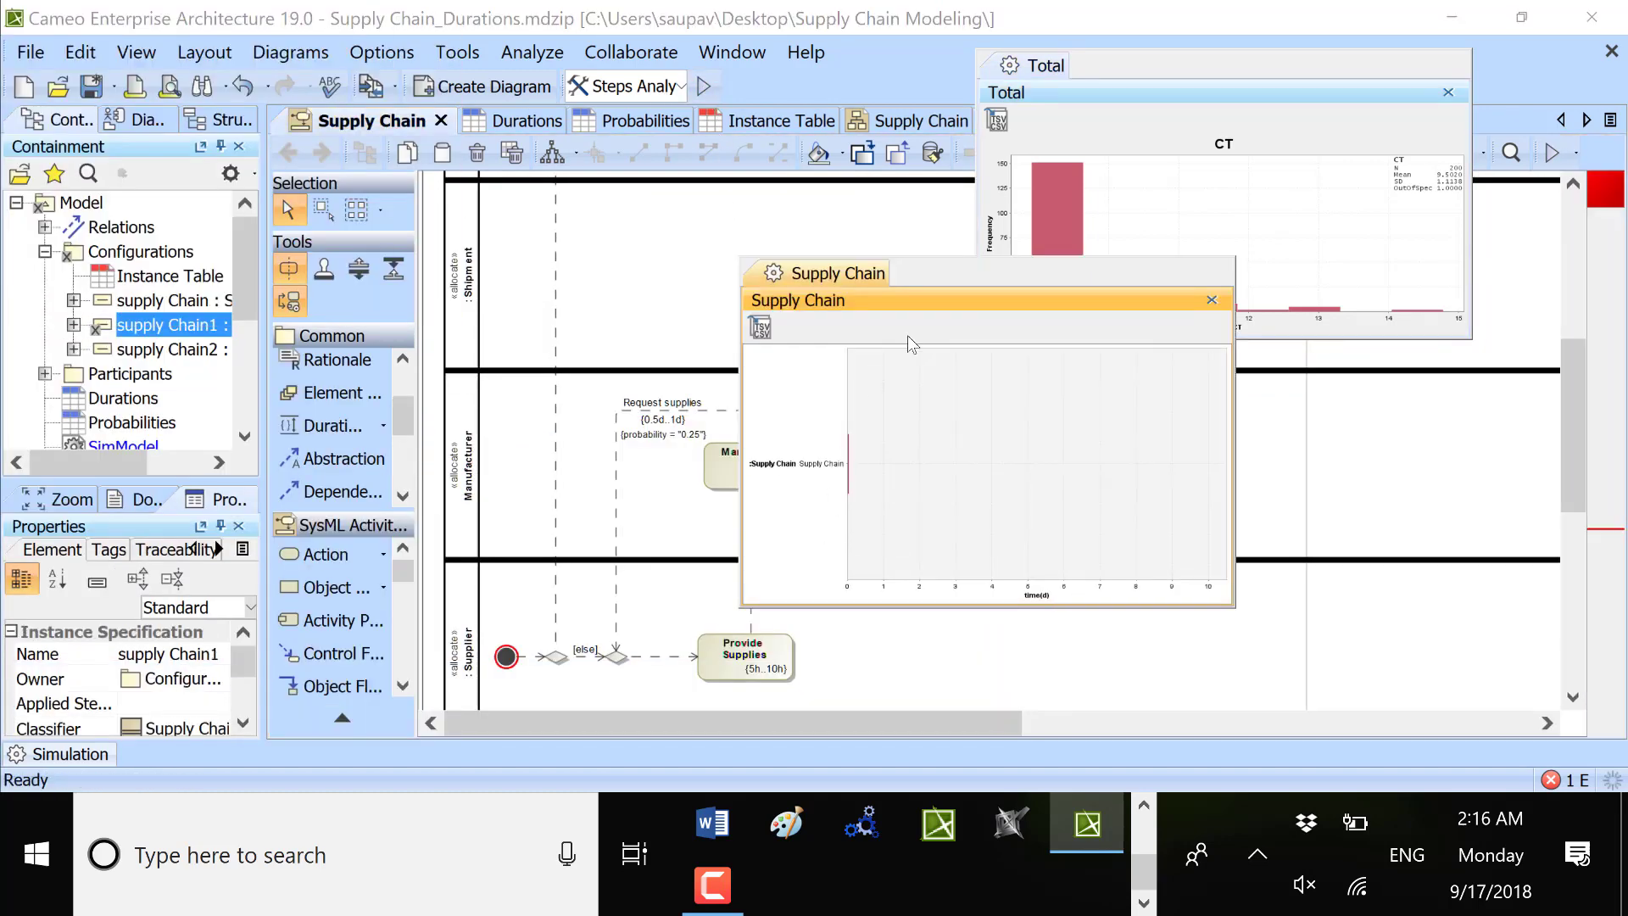
pyautogui.moveTo(959, 285); pyautogui.dragTo(270, 90)
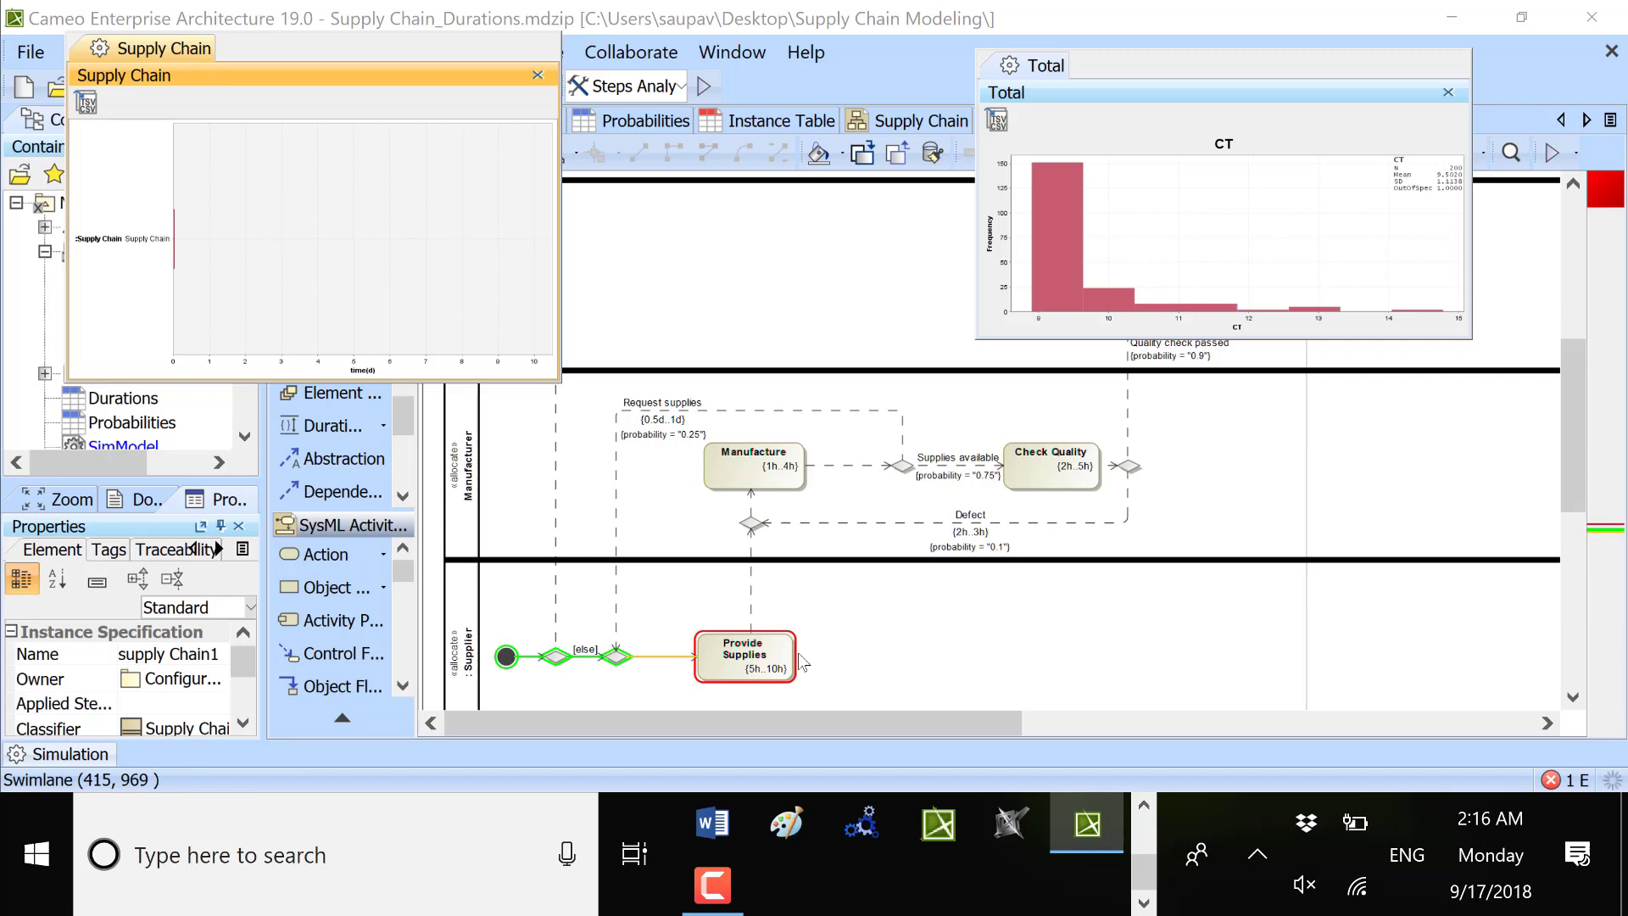
pyautogui.scroll(1, 848, 628)
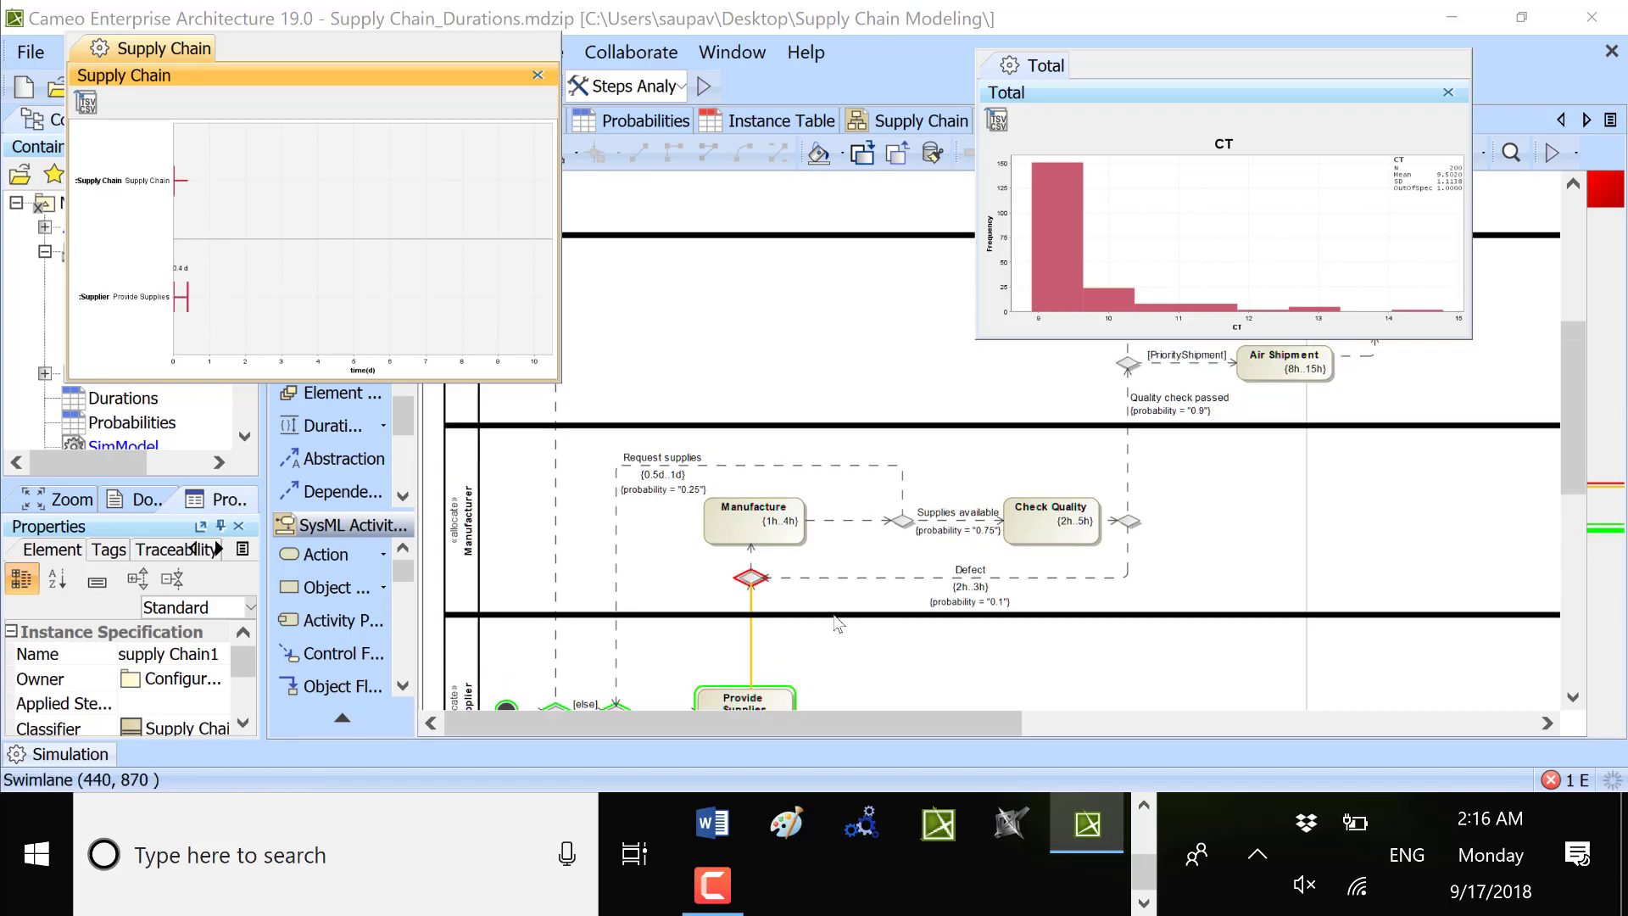
pyautogui.scroll(1, 830, 606)
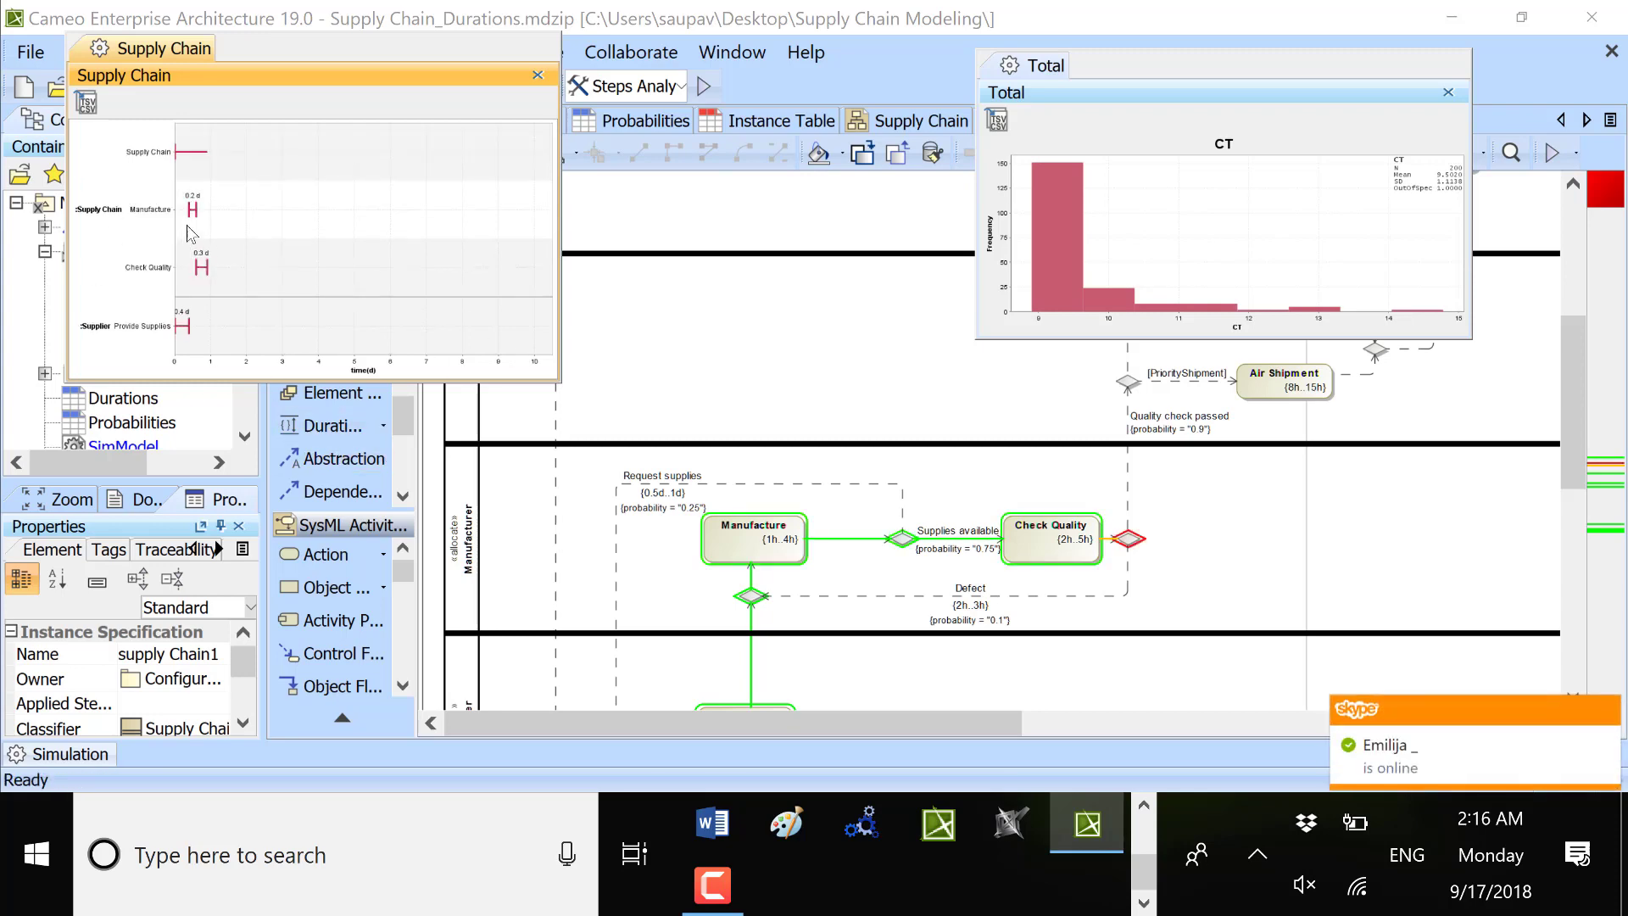
pyautogui.scroll(2, 1225, 536)
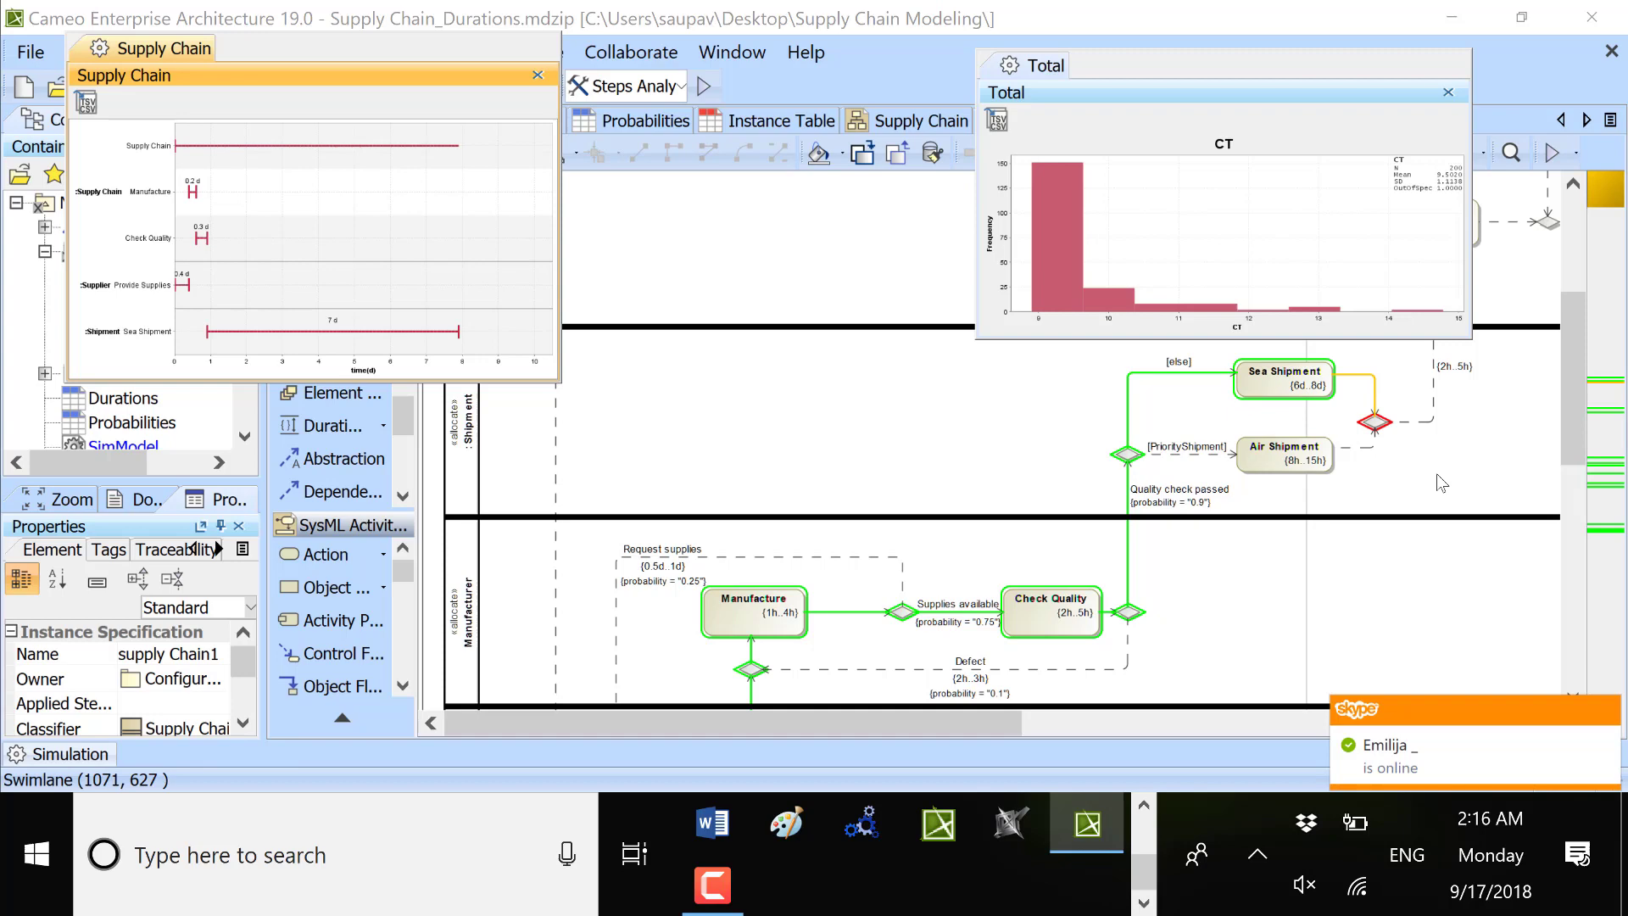
pyautogui.scroll(4, 1476, 503)
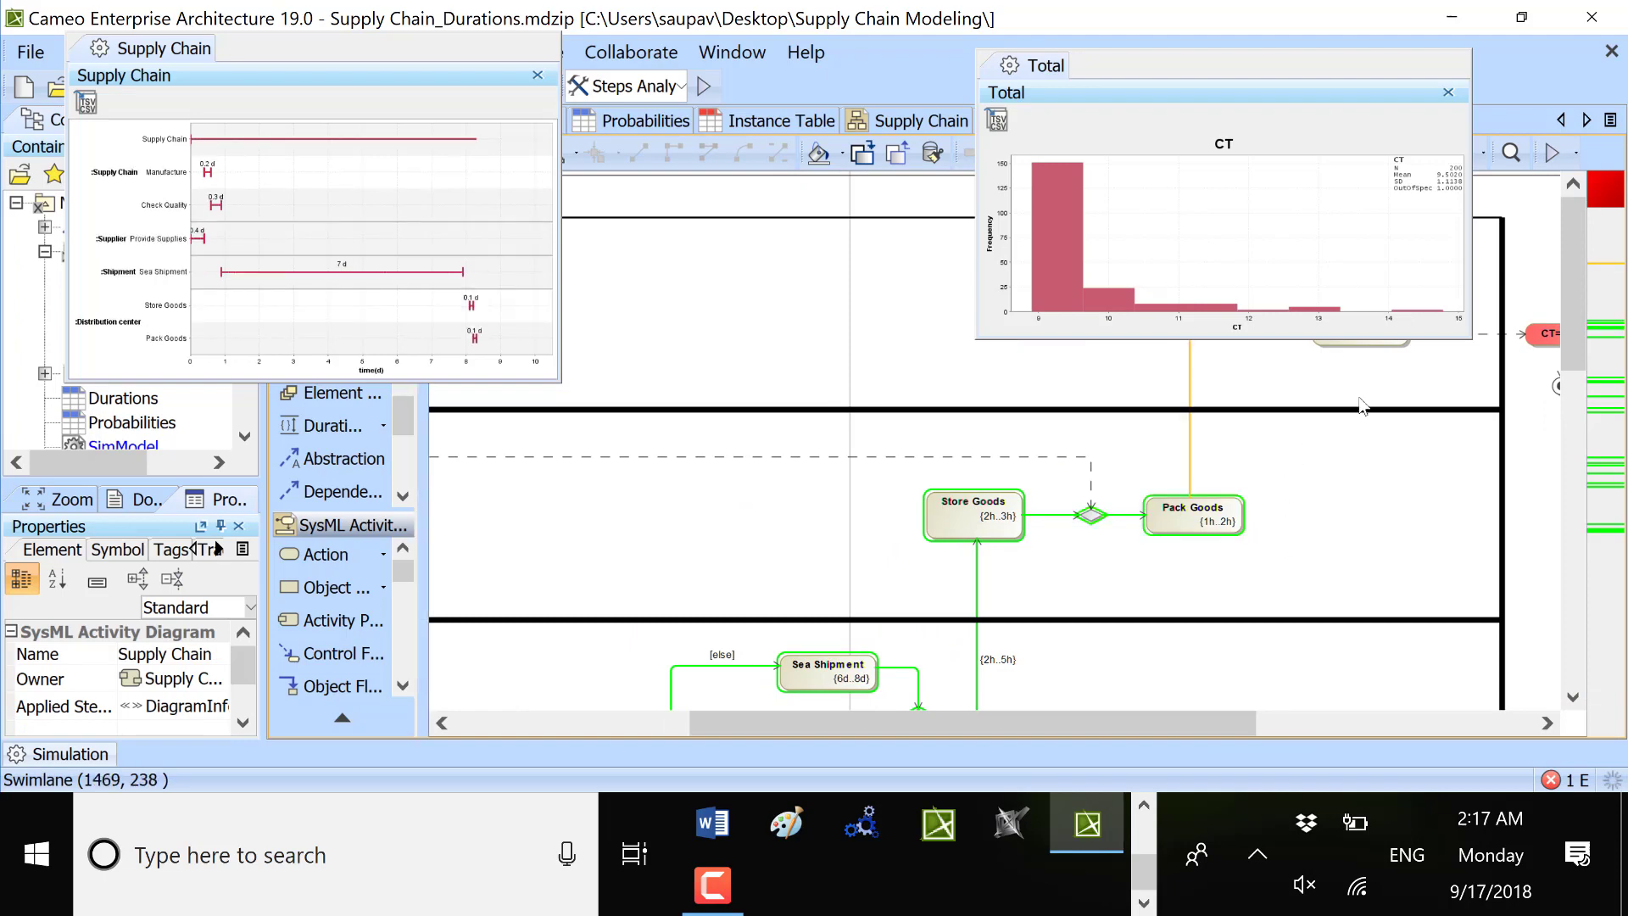
pyautogui.moveTo(1384, 90); pyautogui.dragTo(1110, 63)
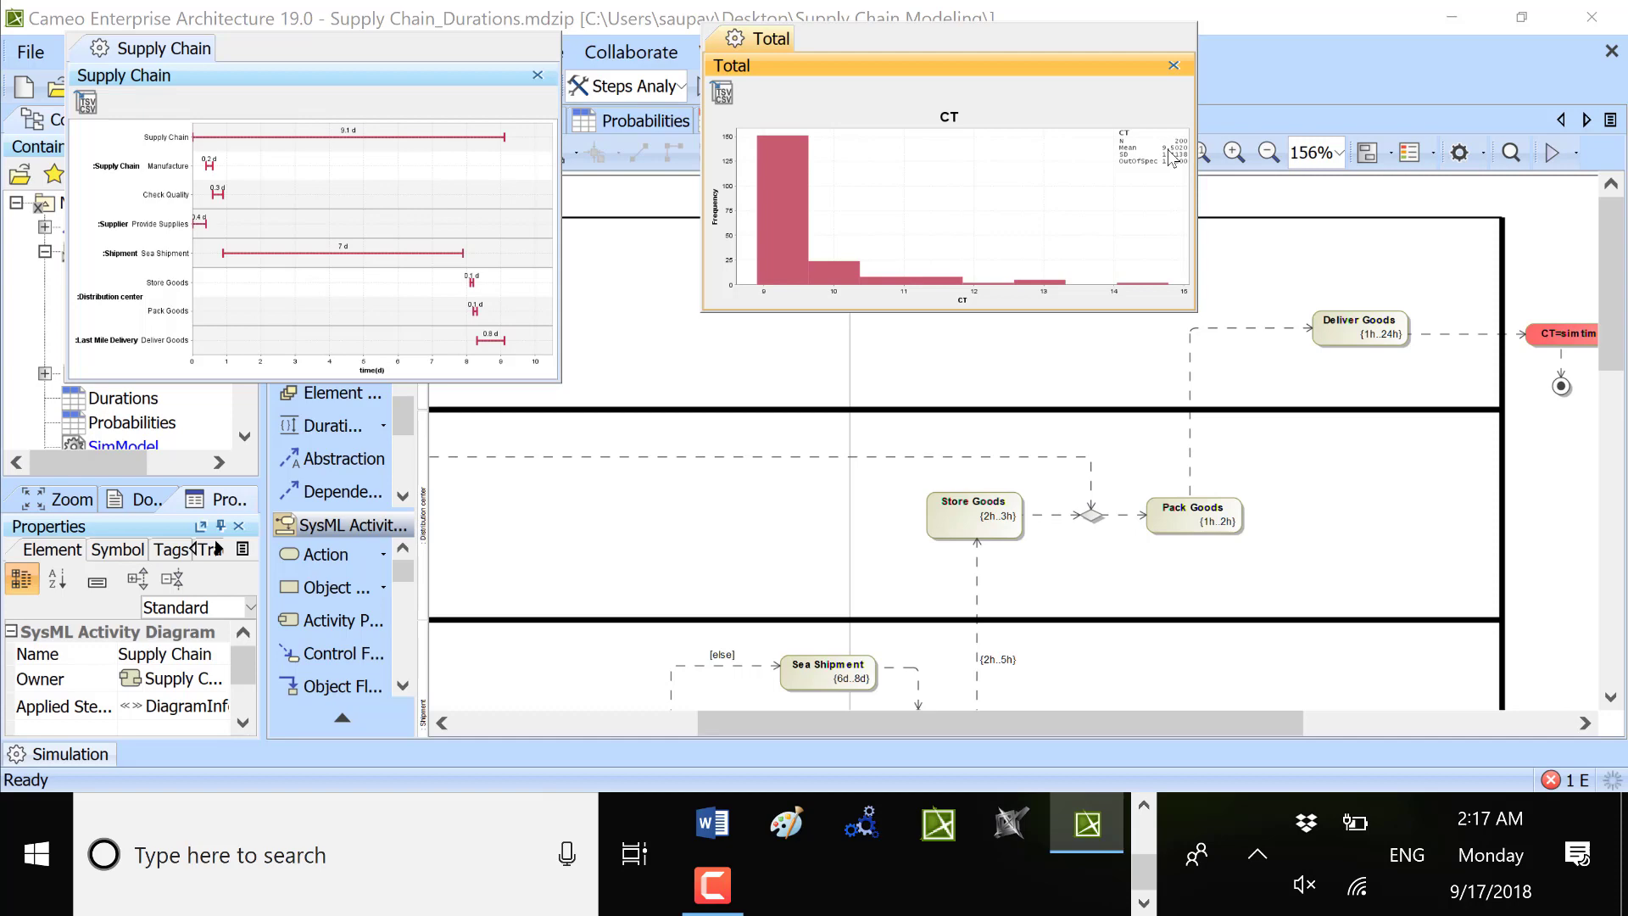
pyautogui.click(721, 890)
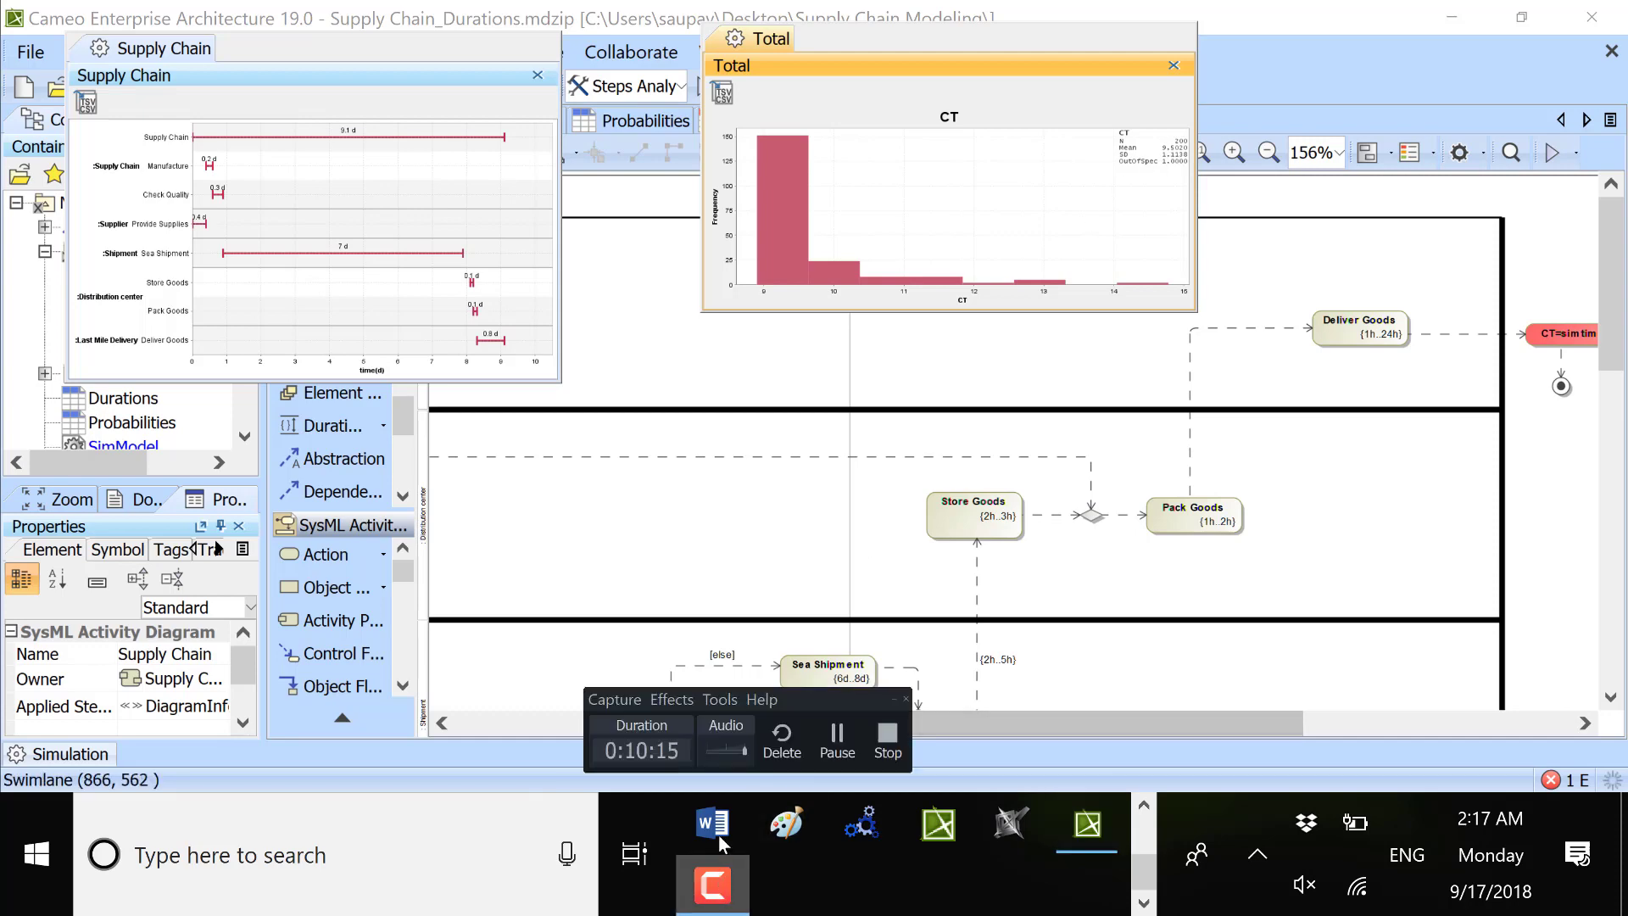